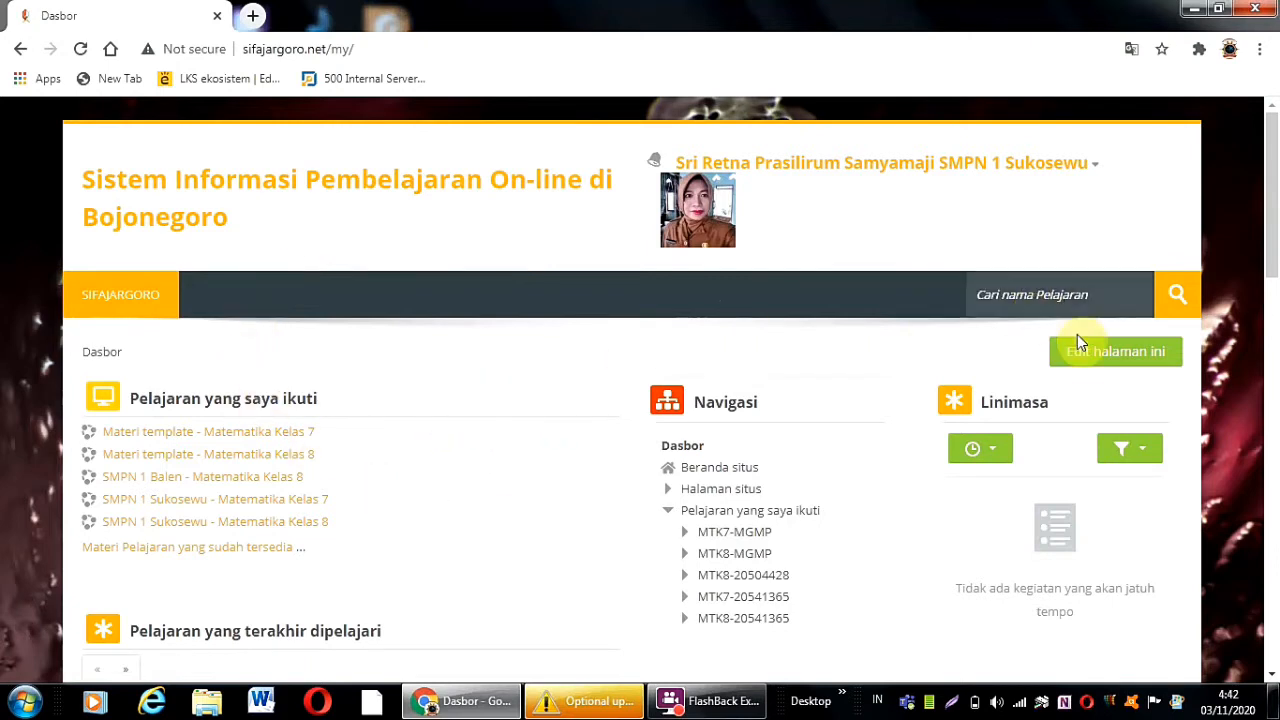
- Turn on editing for the dashboard page and open the course "SMPN 1 Sukosewu - Matematika Kelas 7"
left_click(1092, 364)
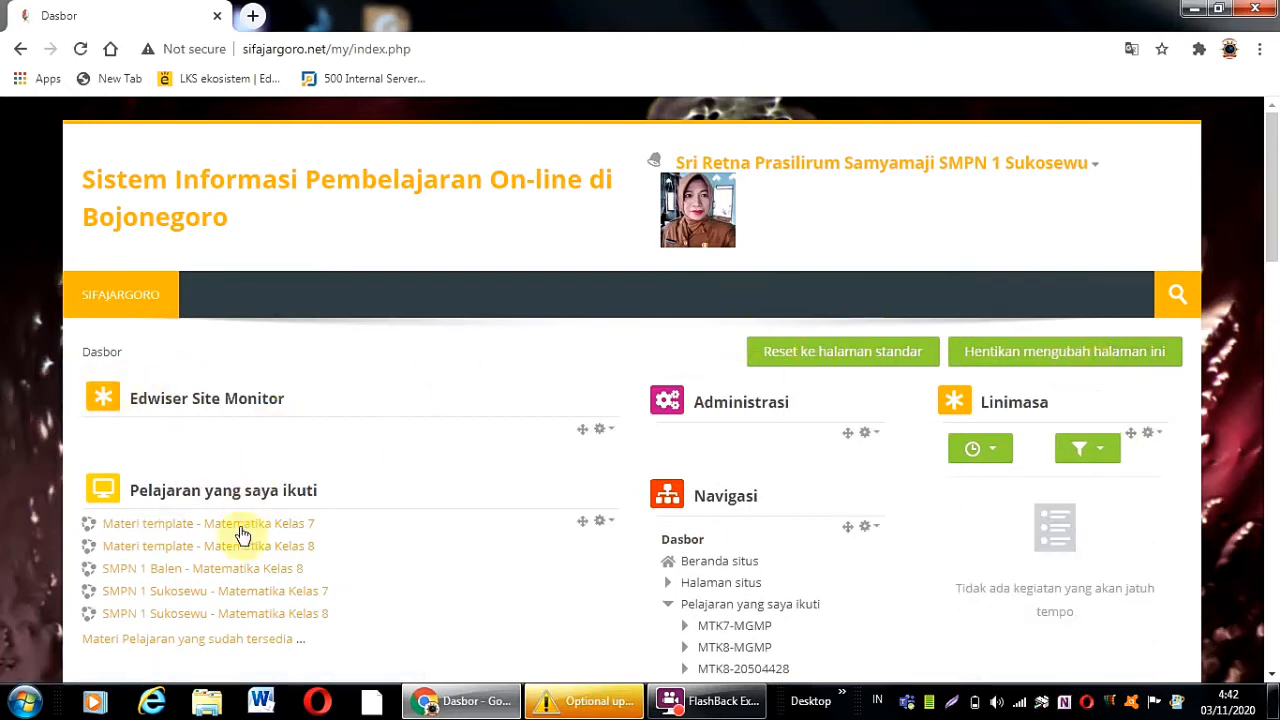
left_click(257, 597)
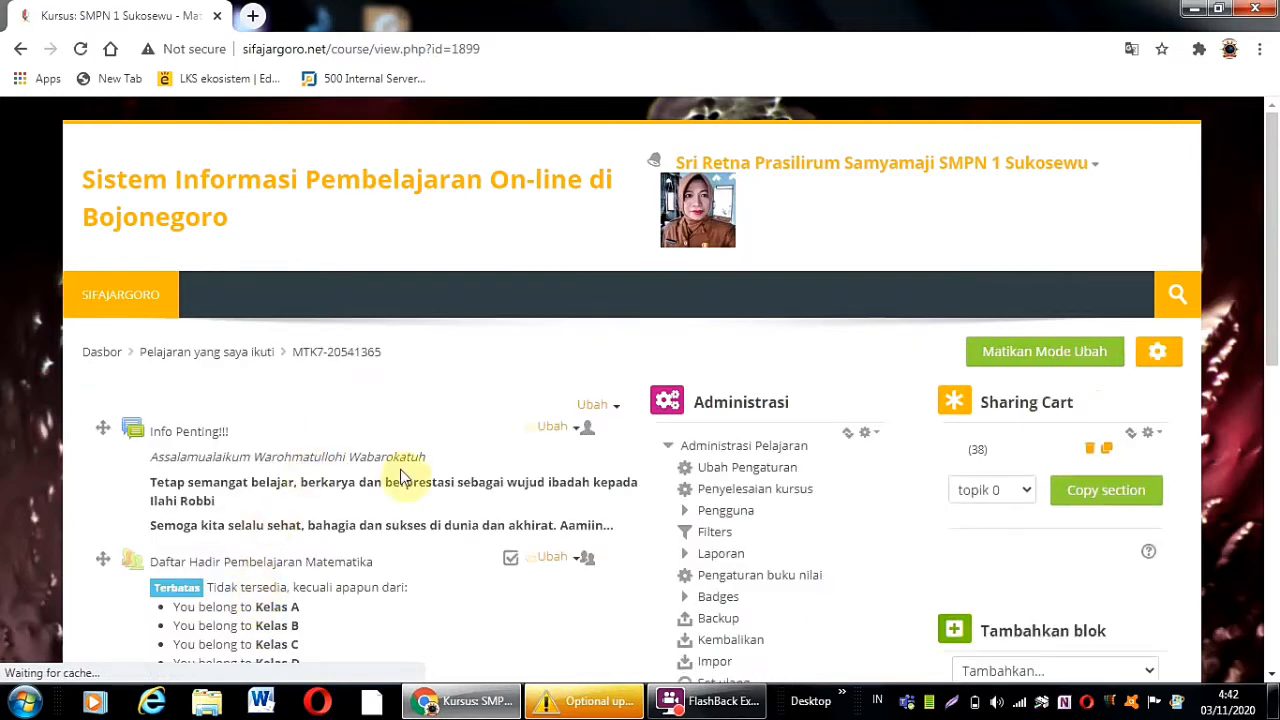
- Rename the course section "topik 1" as "1. Bilangan"
scroll(400, 479, "down", 2)
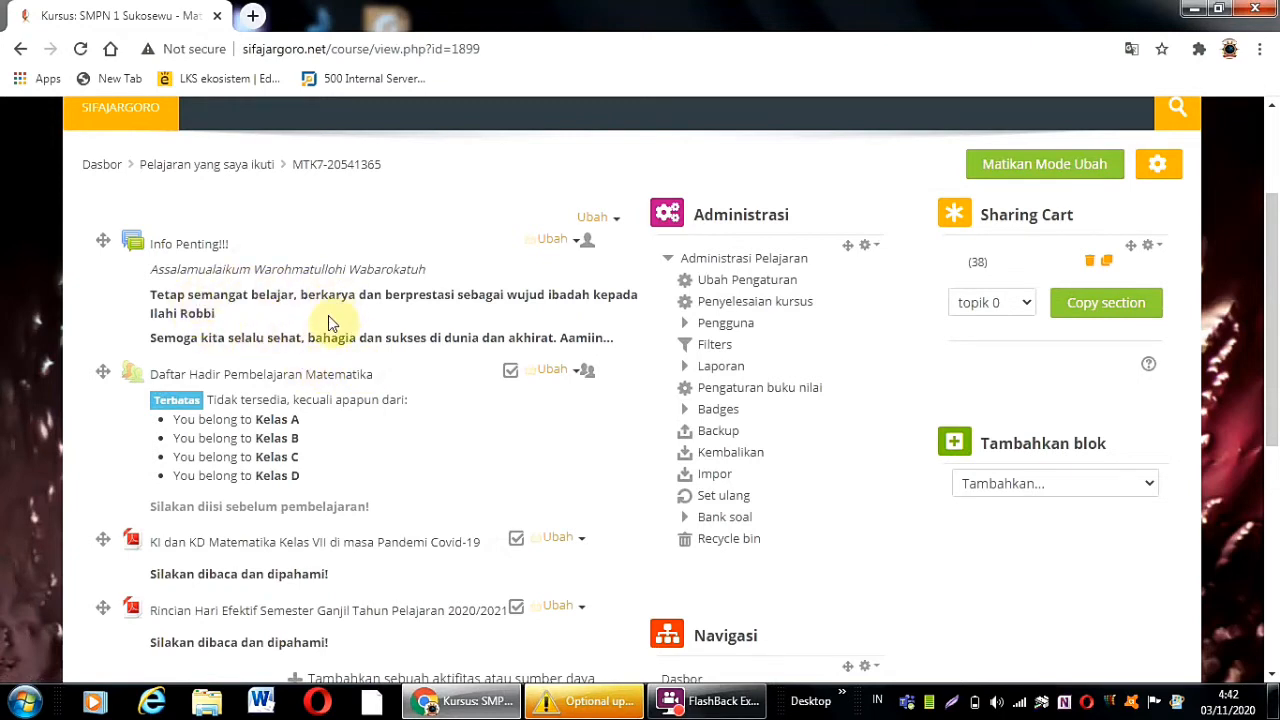
scroll(330, 325, "down", 2)
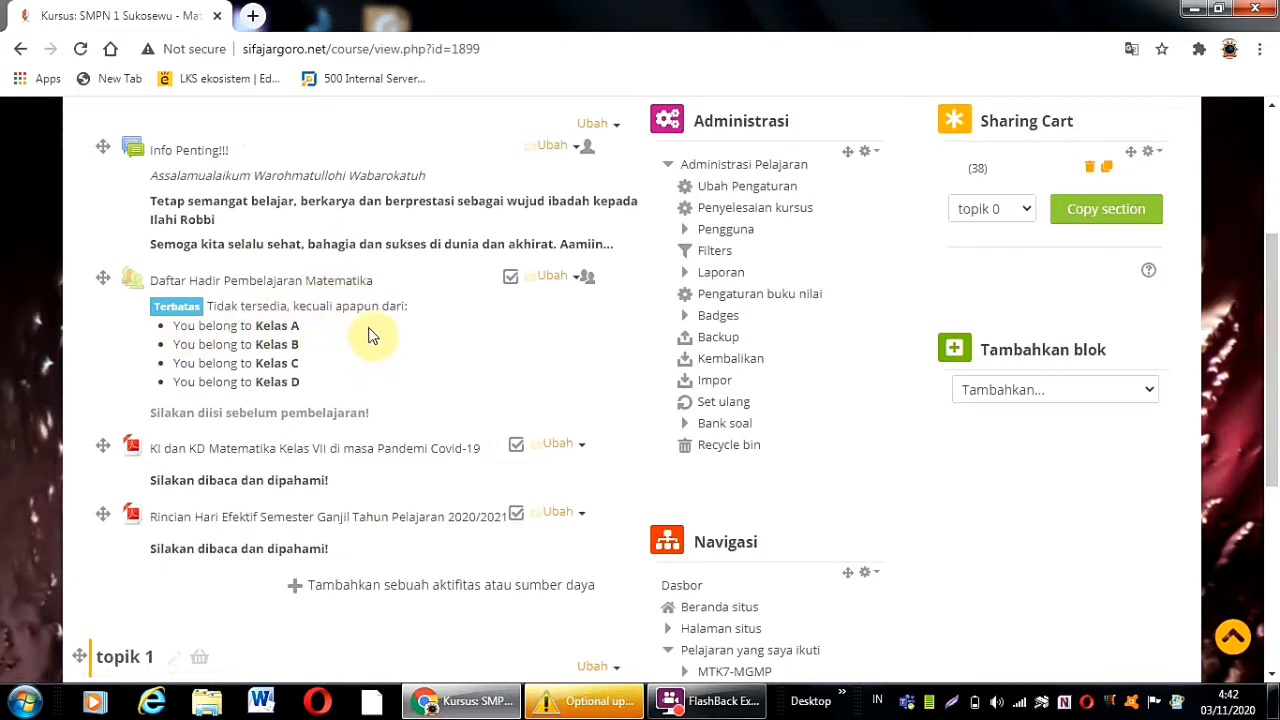
scroll(292, 438, "down", 1)
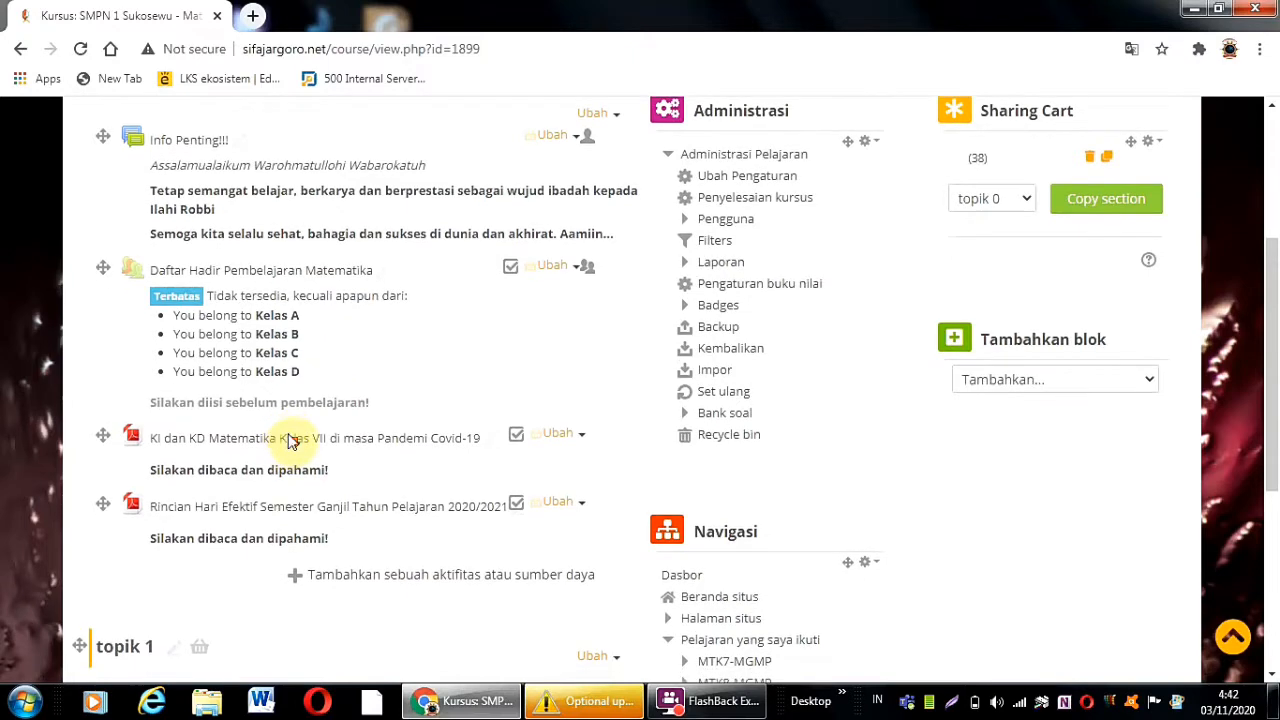
scroll(292, 440, "down", 2)
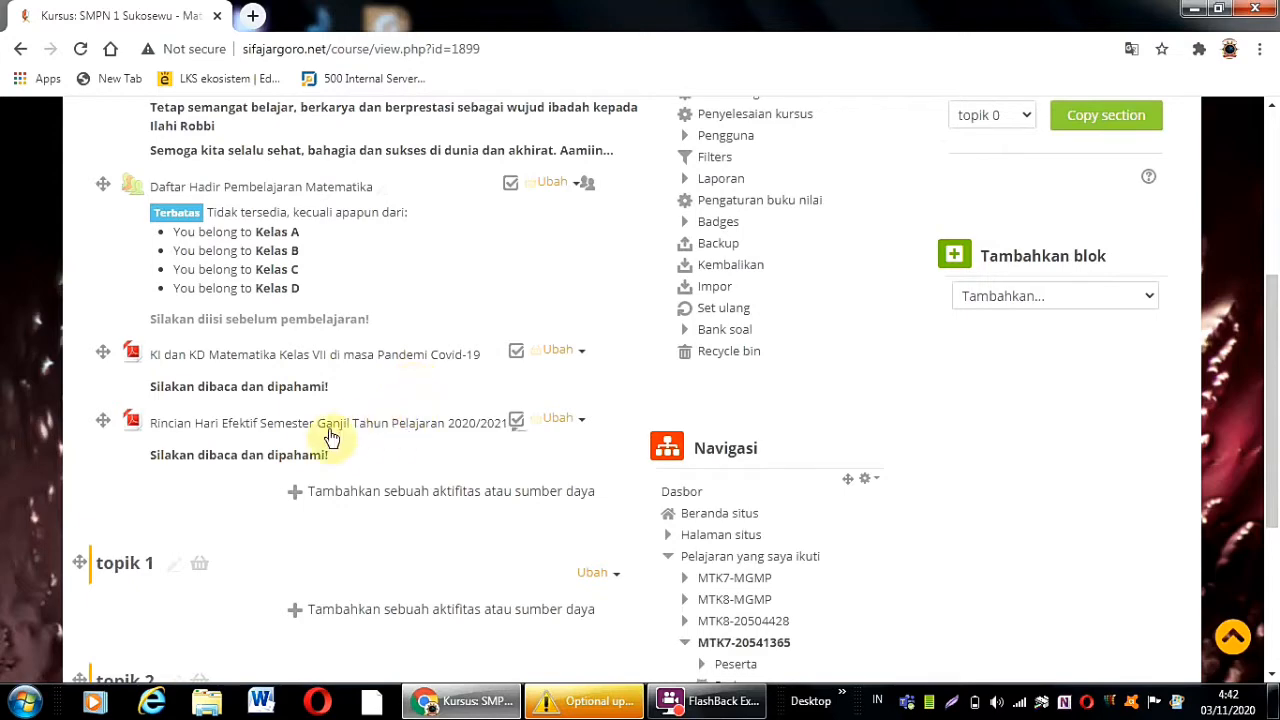
scroll(325, 440, "down", 3)
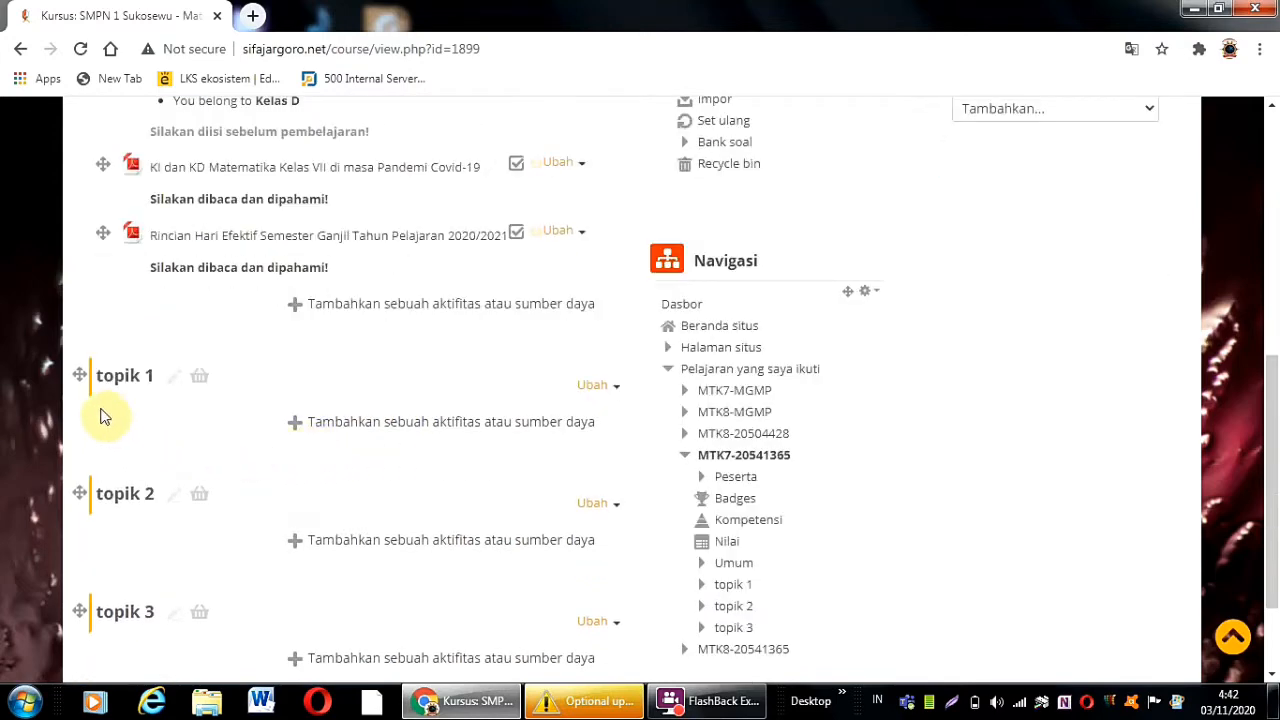
left_click(175, 385)
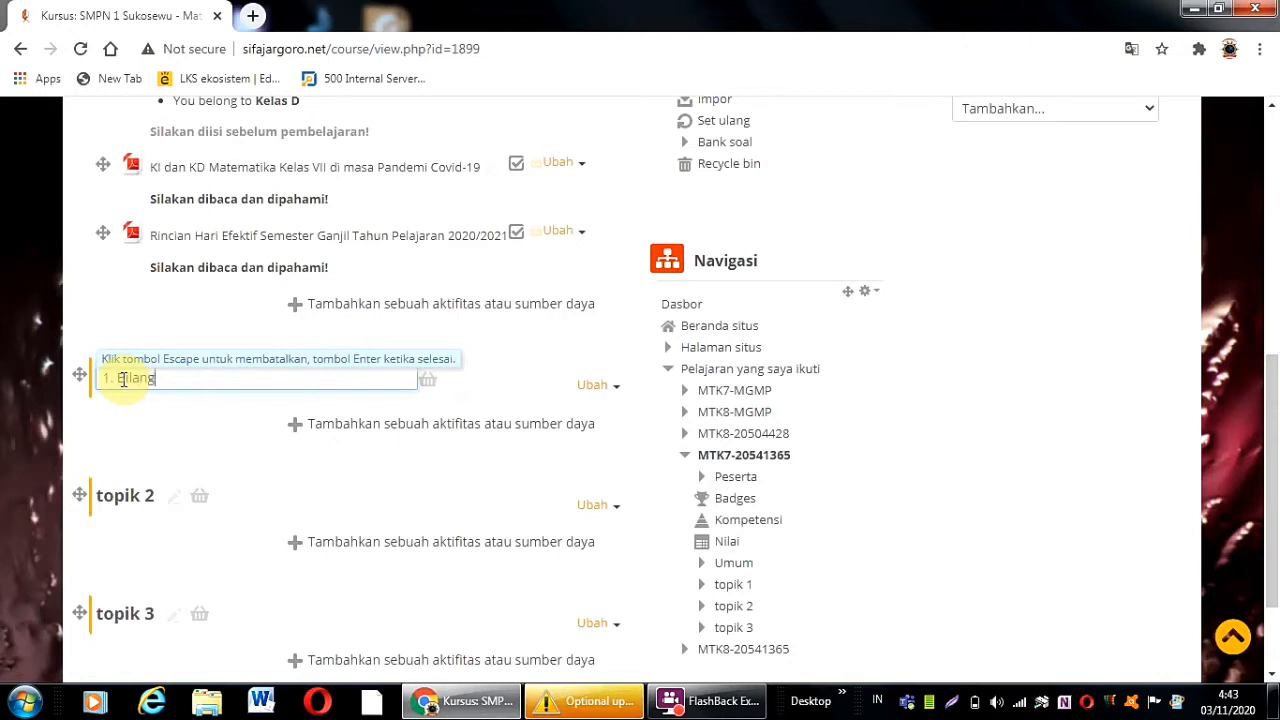
key("Return")
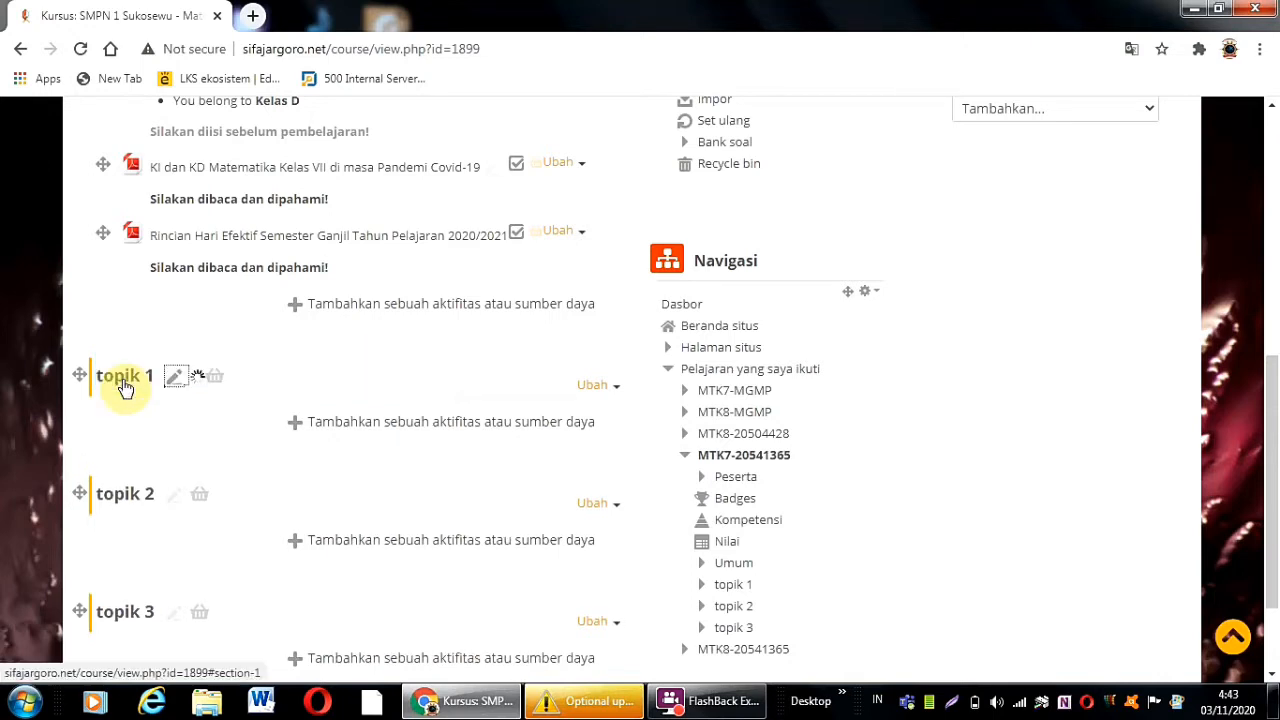
- Rename topik 2 as "2. Himpunan" and topik 3 as "Persamaan Linear Satu Variabel (PLSV) dan Pertidaksamaan Linear Satu Variabel (PtLSV)"
left_click(174, 502)
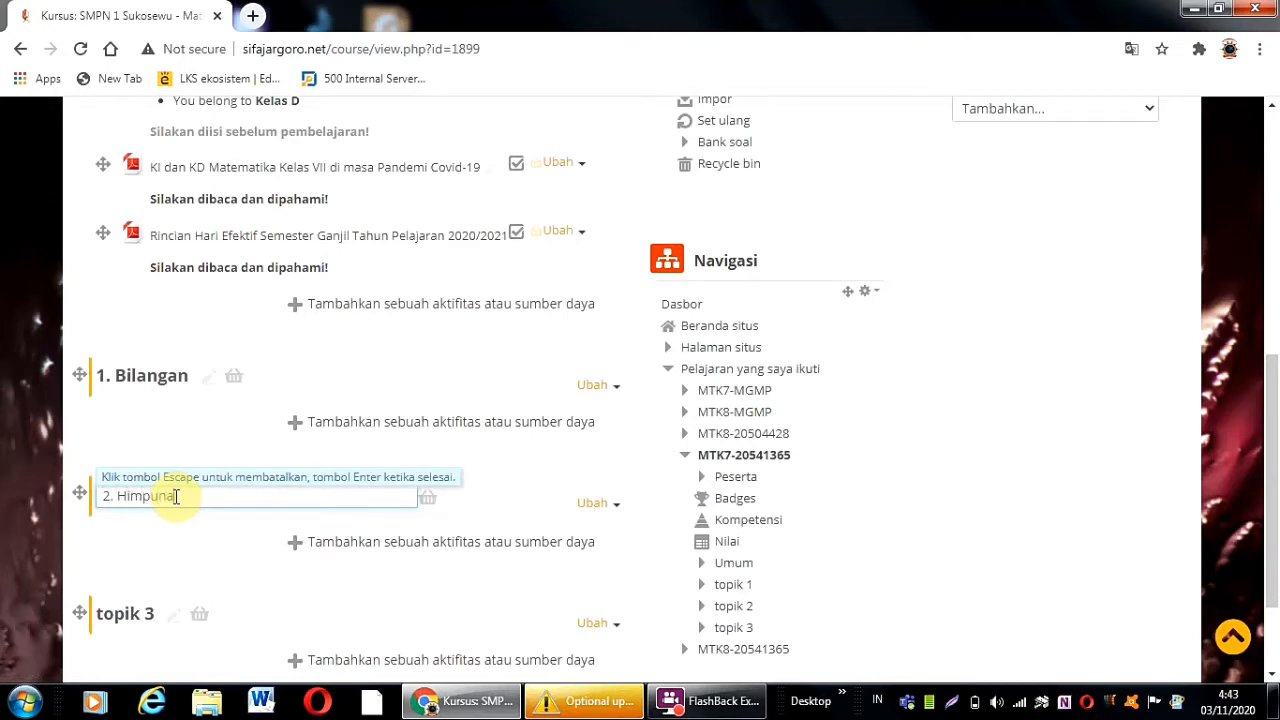
key("Return")
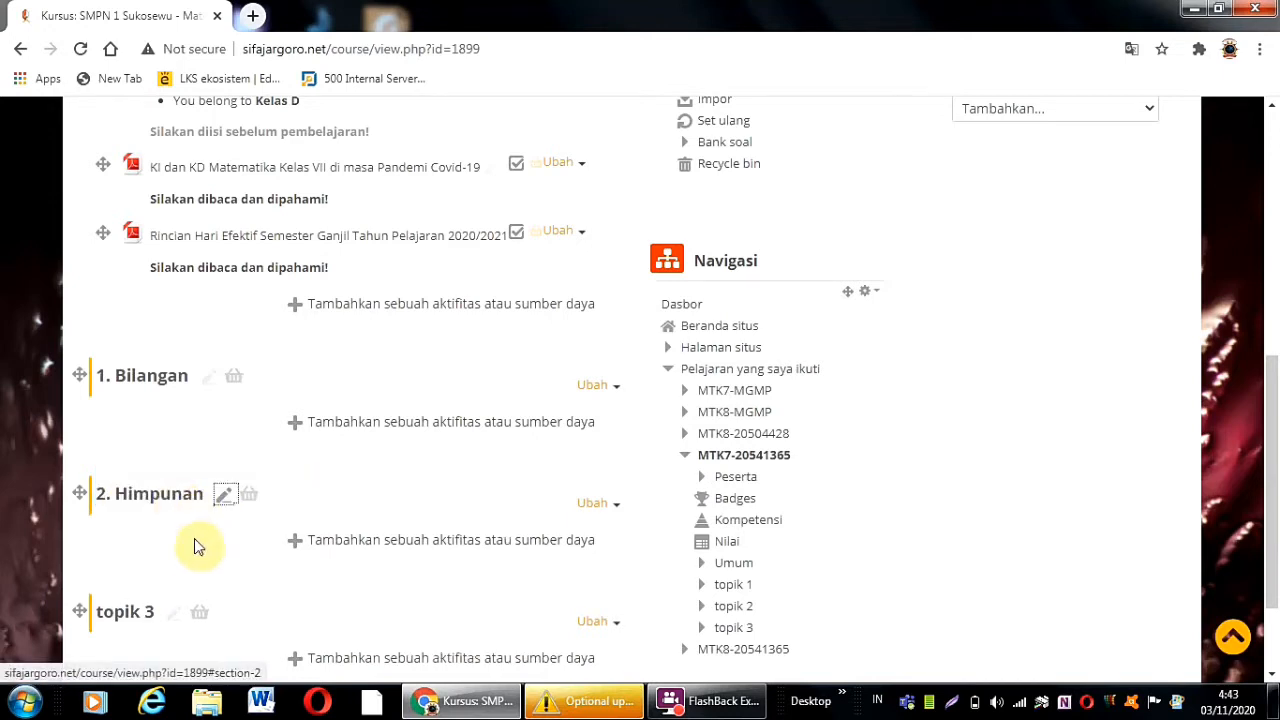
scroll(165, 565, "down", 1)
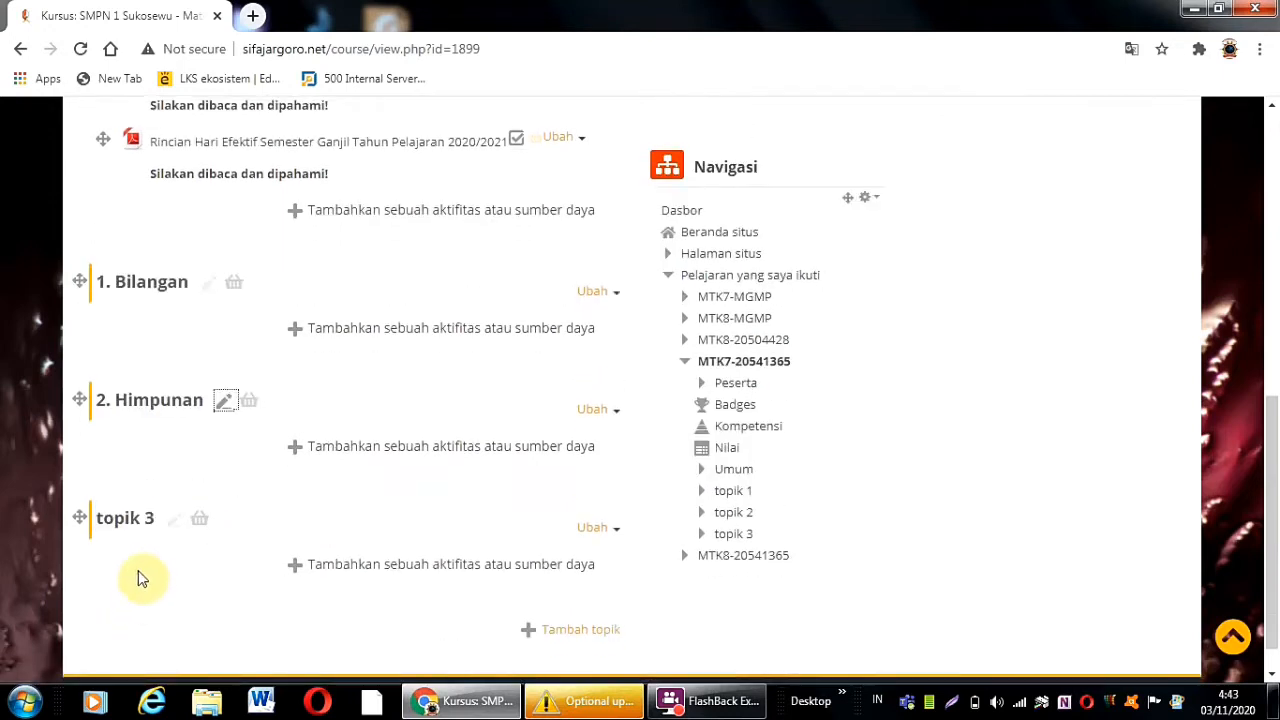
left_click(175, 524)
type("dan Pertidaksamaan Linear Satu Variabel (PtLSV)")
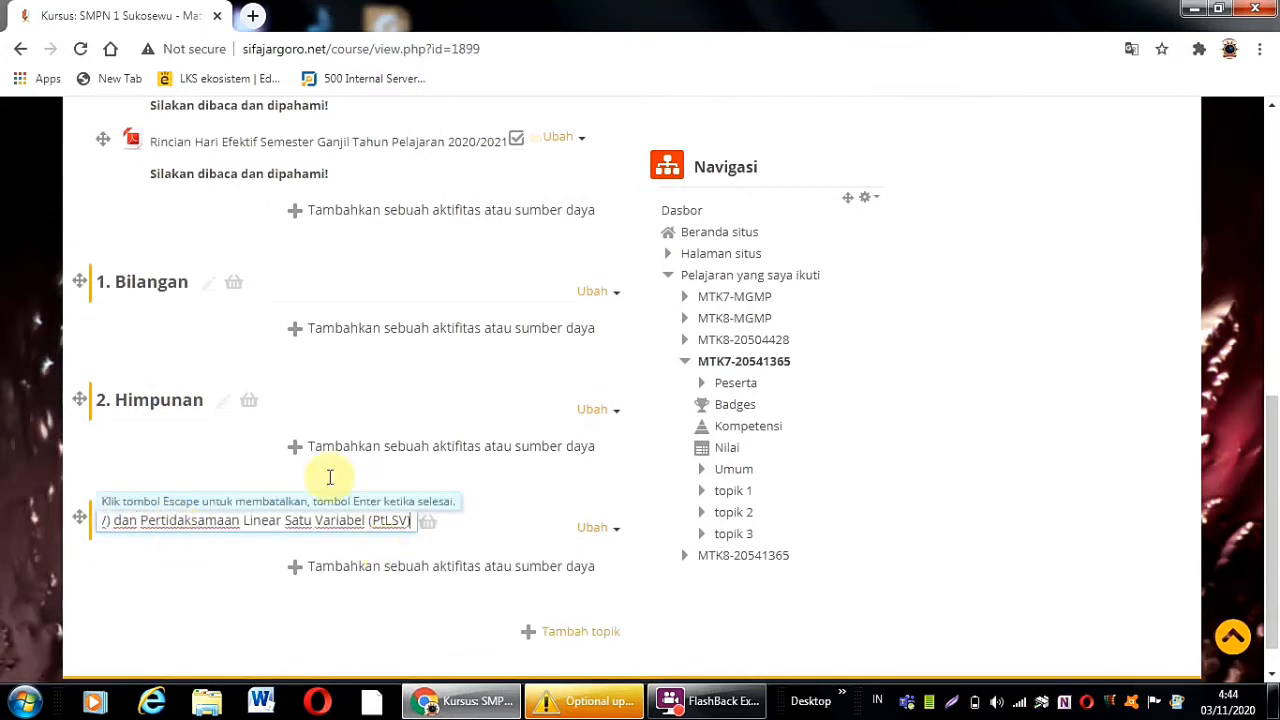
key("Return")
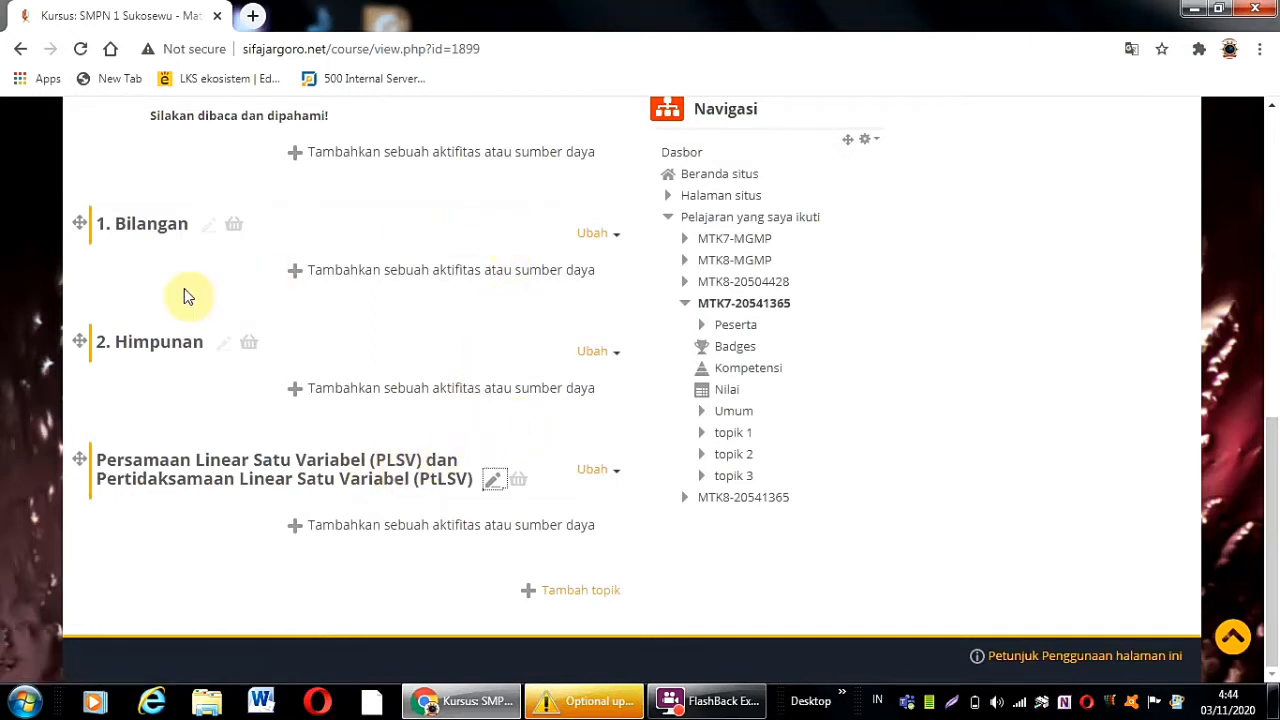
- Open the topic settings of "1. Bilangan" and expand its access restrictions (Pembatasan akses)
left_click(610, 240)
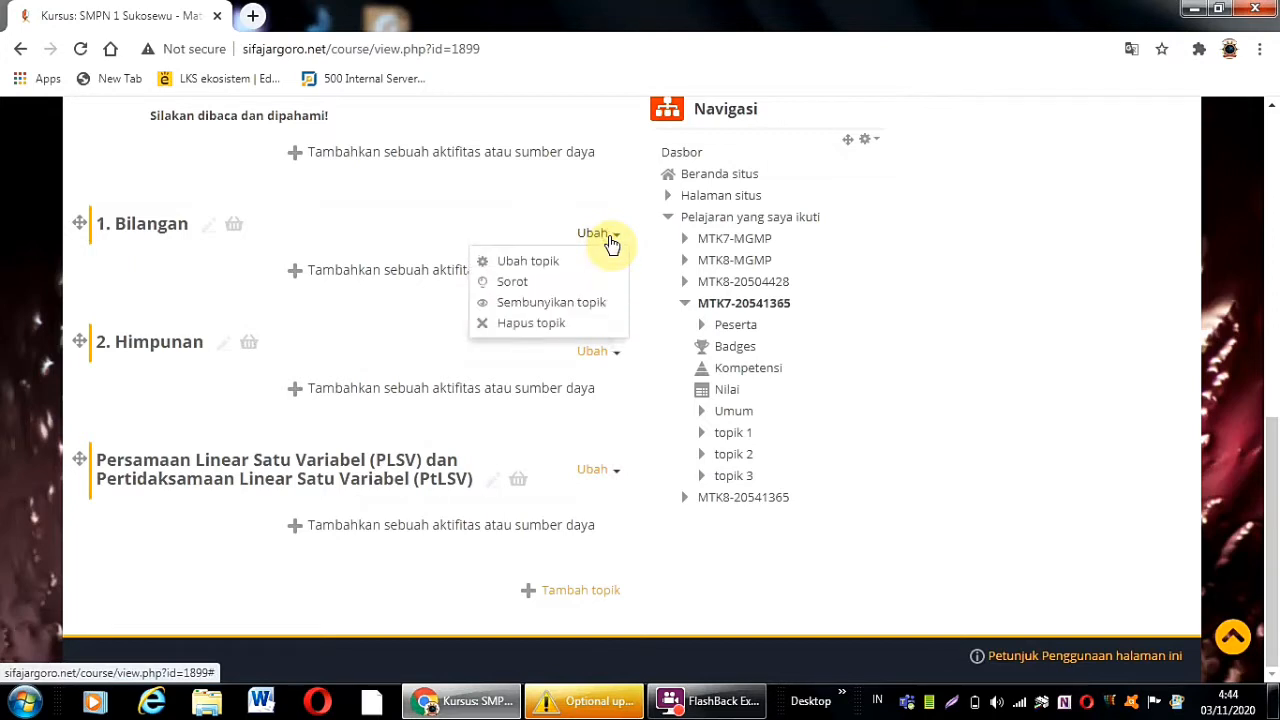
left_click(557, 268)
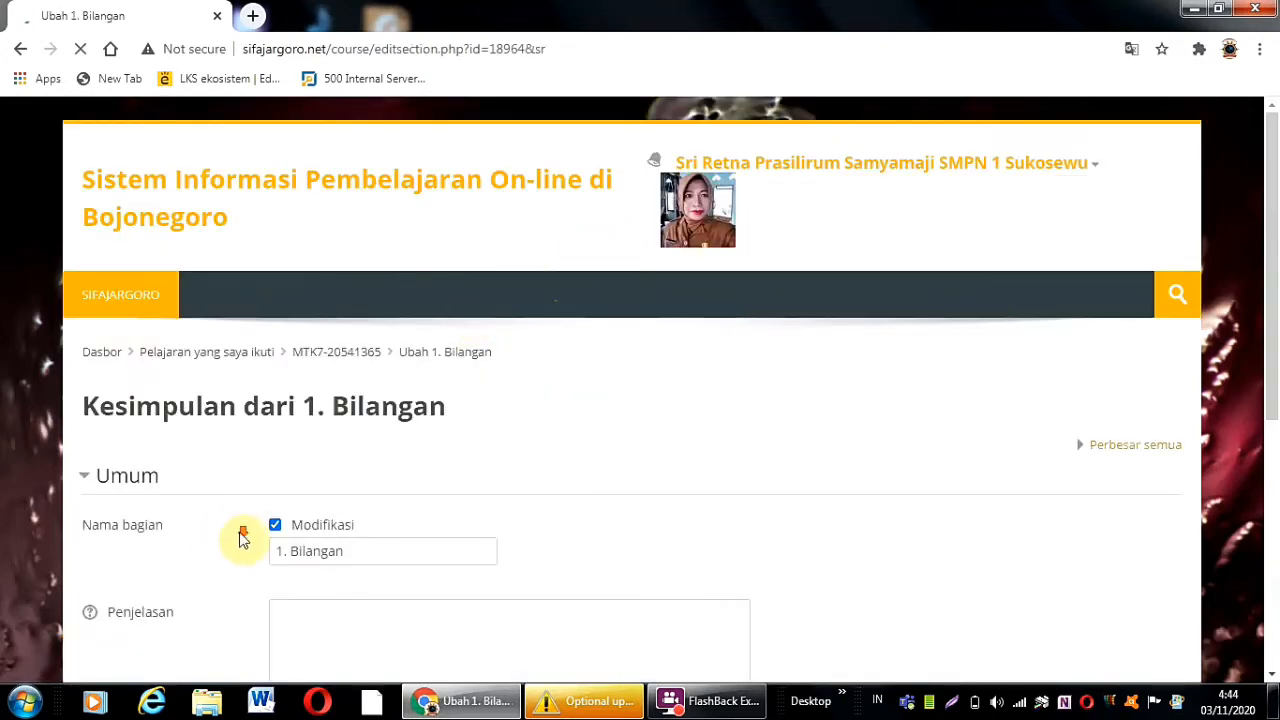
scroll(362, 472, "down", 3)
scroll(365, 472, "down", 3)
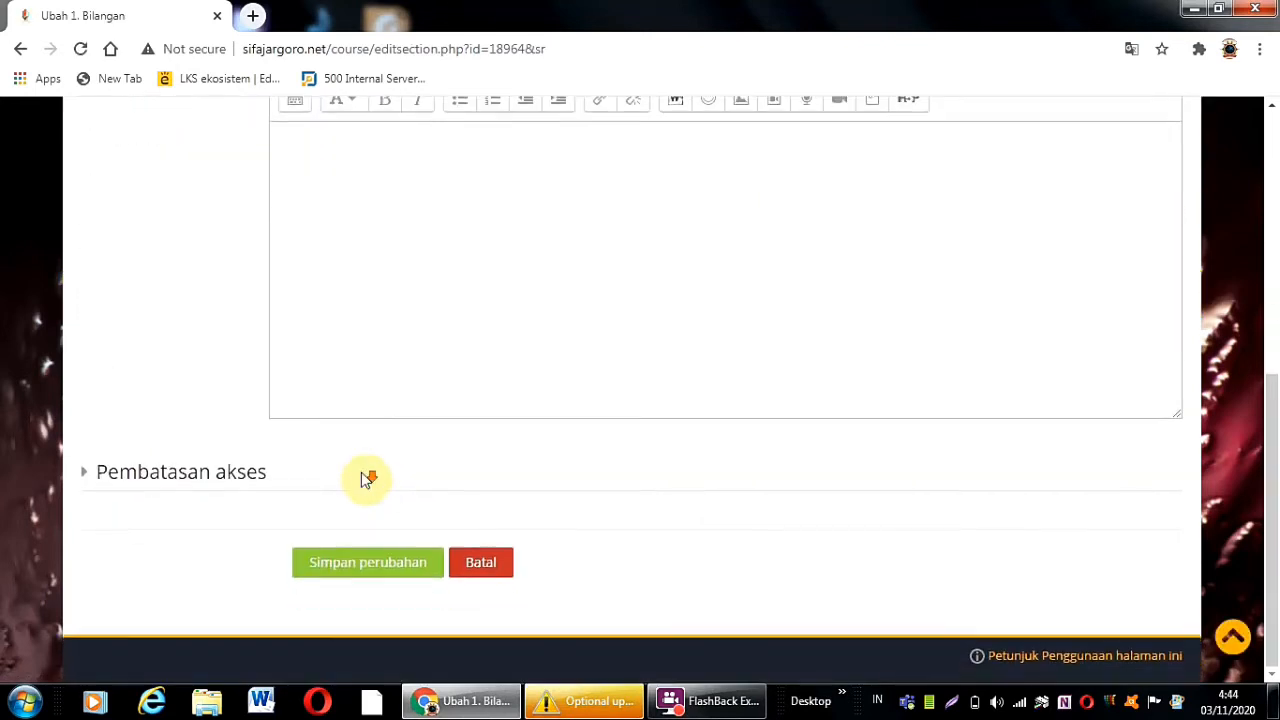
left_click(220, 479)
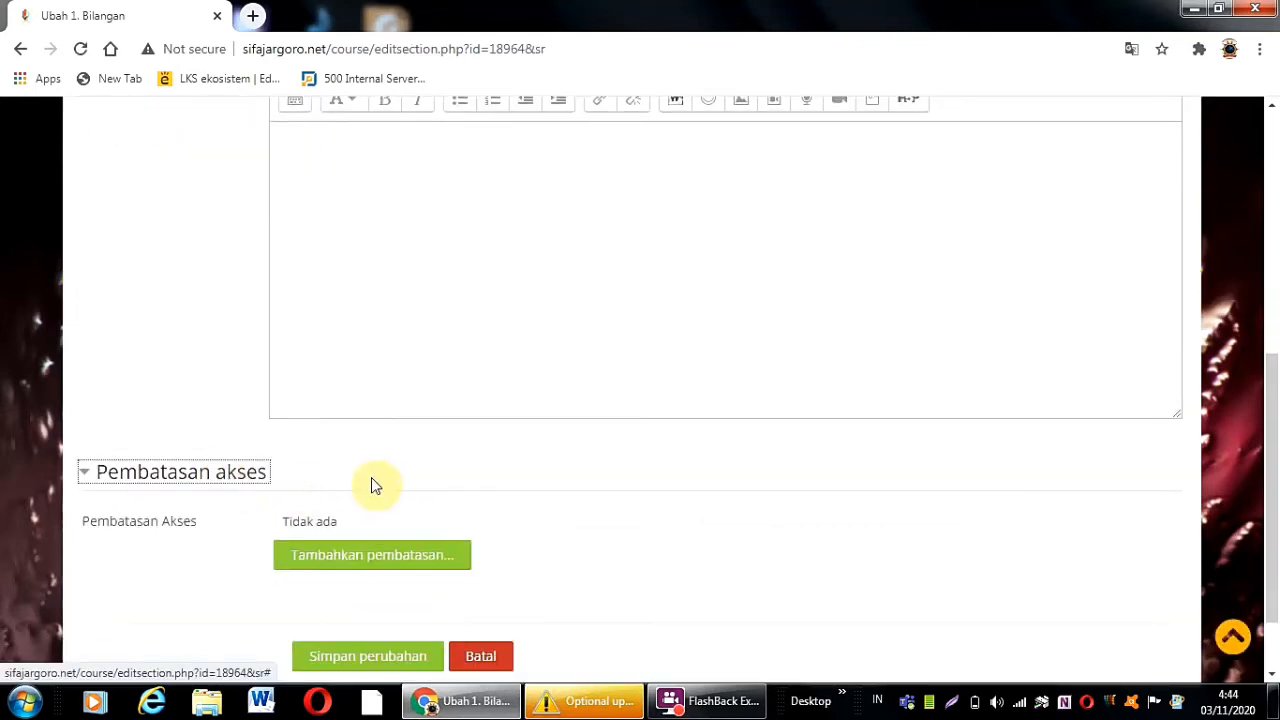
scroll(391, 480, "down", 2)
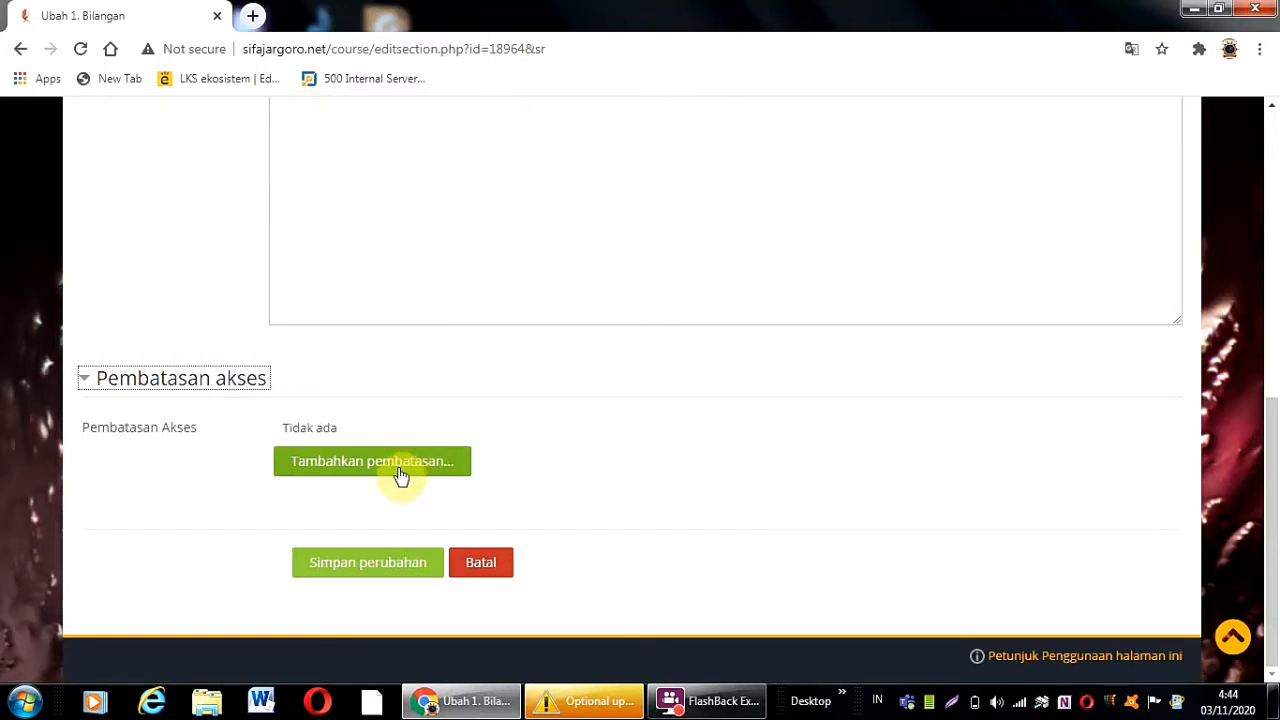
- Add a Date restriction that opens the topic "1. Bilangan" from 12 Juli 2020
left_click(400, 472)
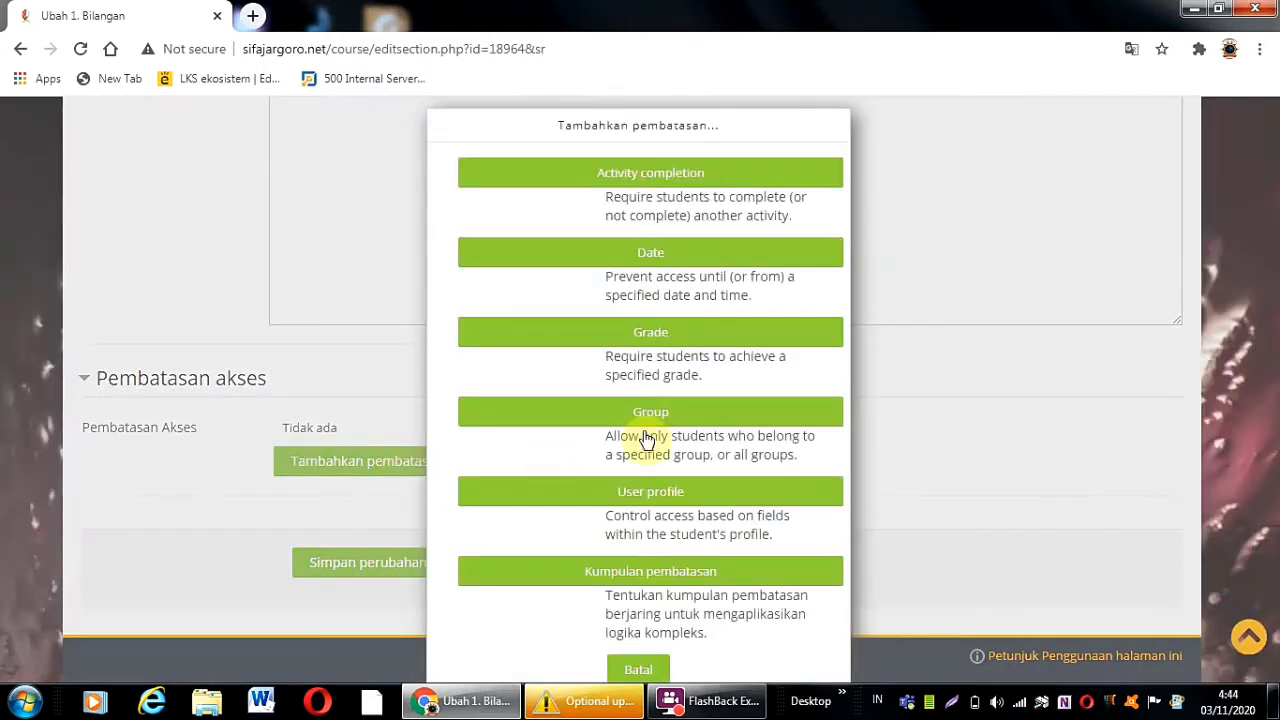
left_click(678, 259)
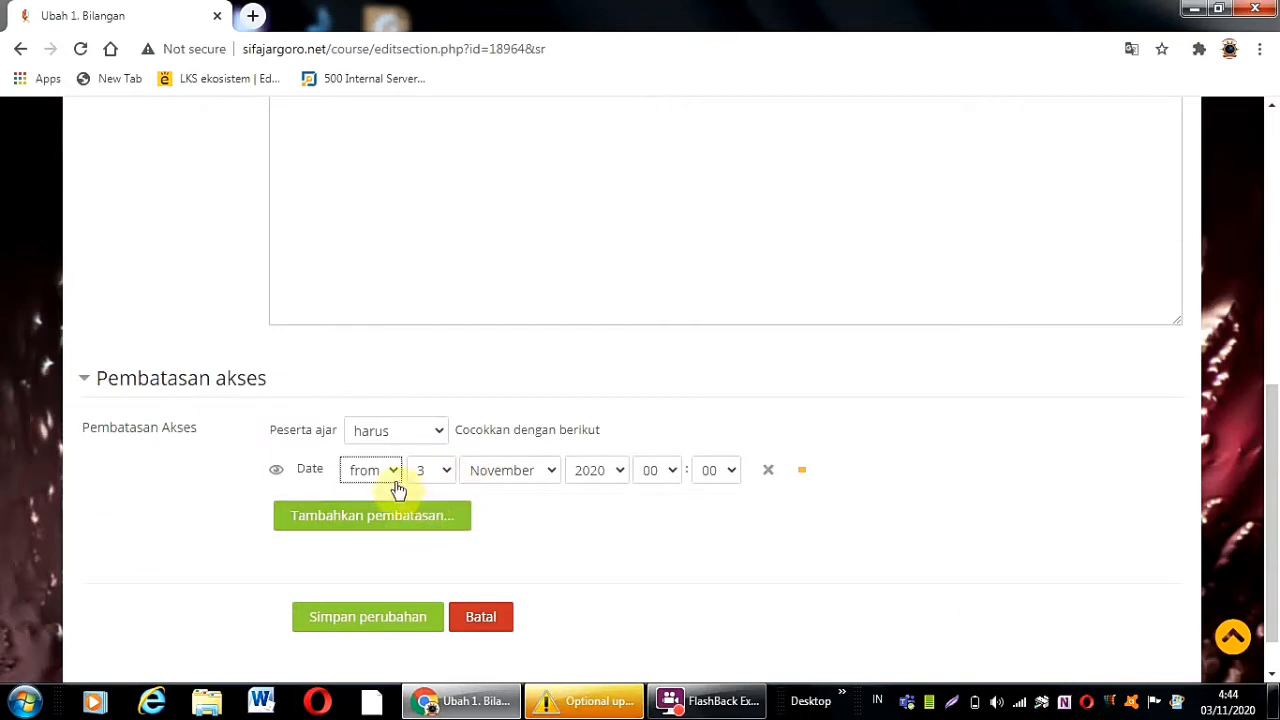
left_click(452, 484)
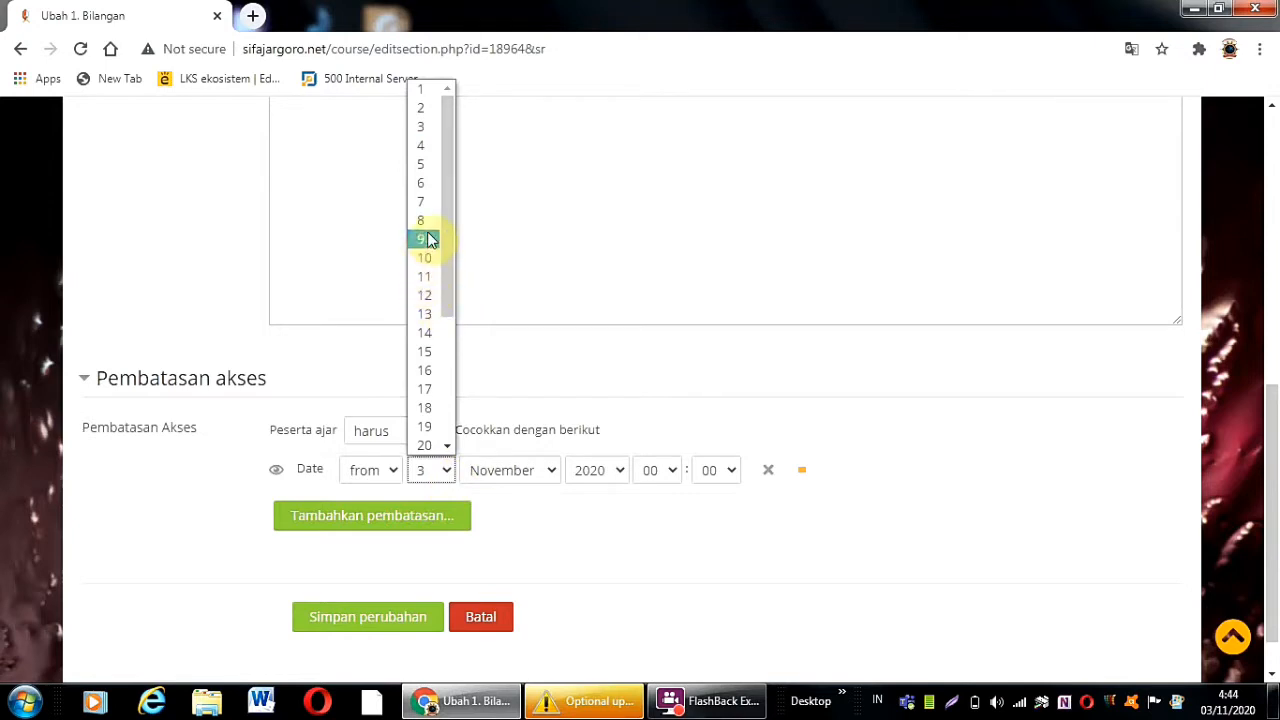
left_click(425, 296)
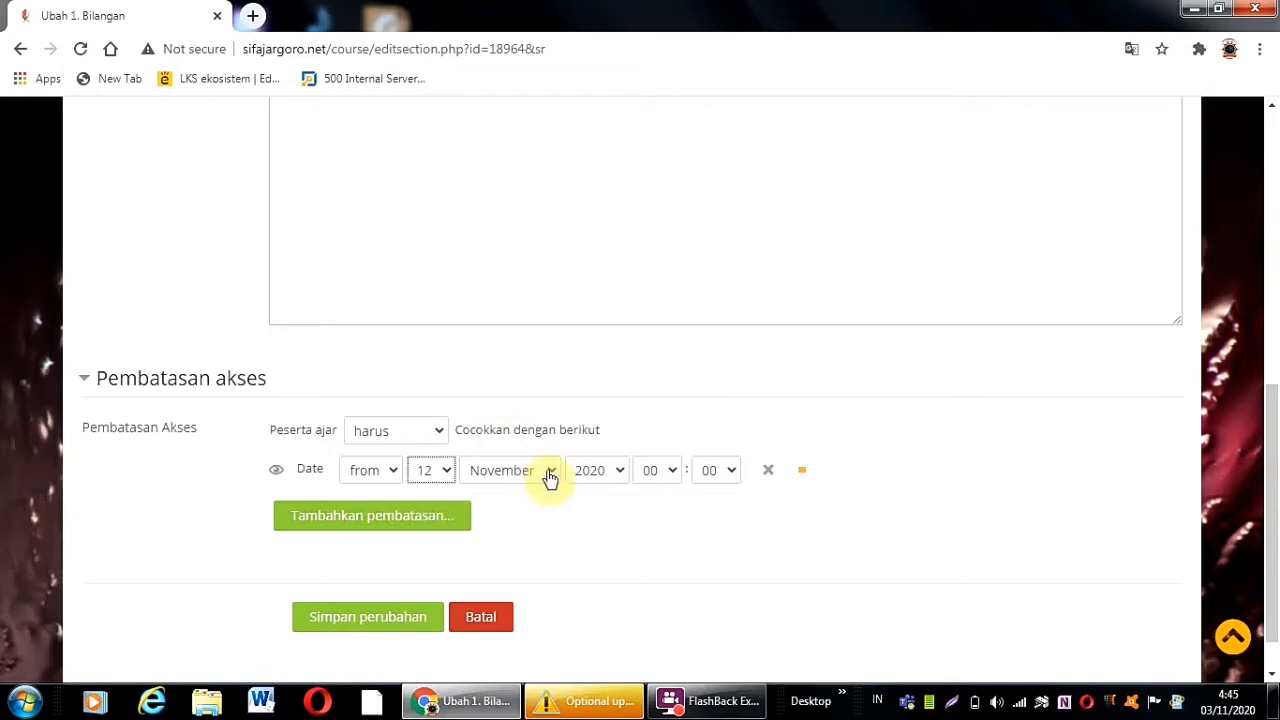
left_click(548, 474)
left_click(510, 356)
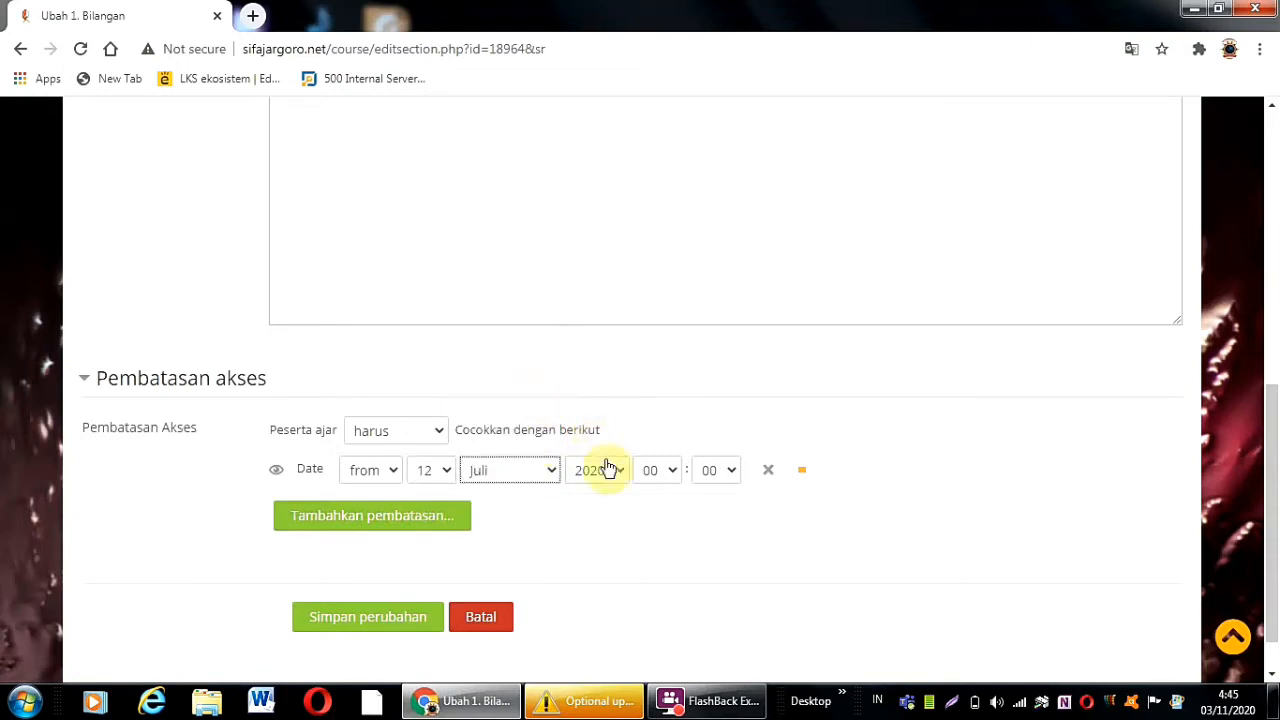
- Add a second Date restriction limiting access to "1. Bilangan" until 20 September 2020, and save the topic
left_click(419, 527)
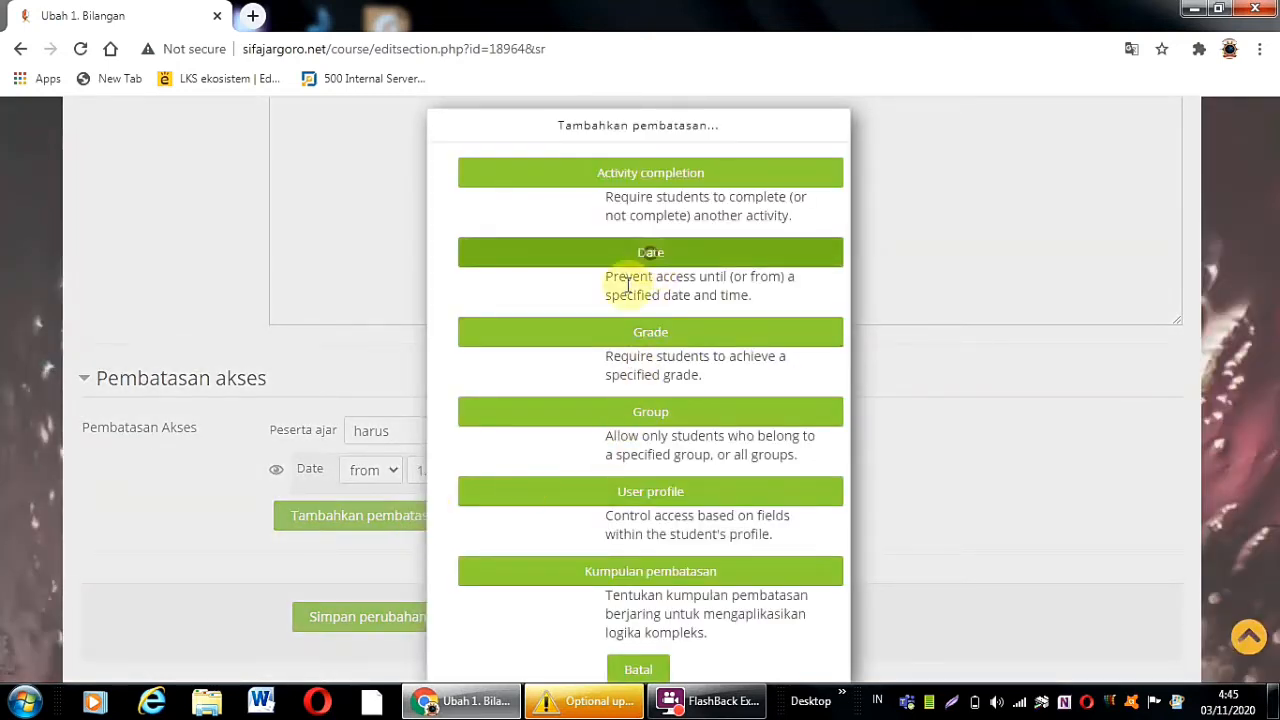
left_click(651, 262)
left_click(390, 540)
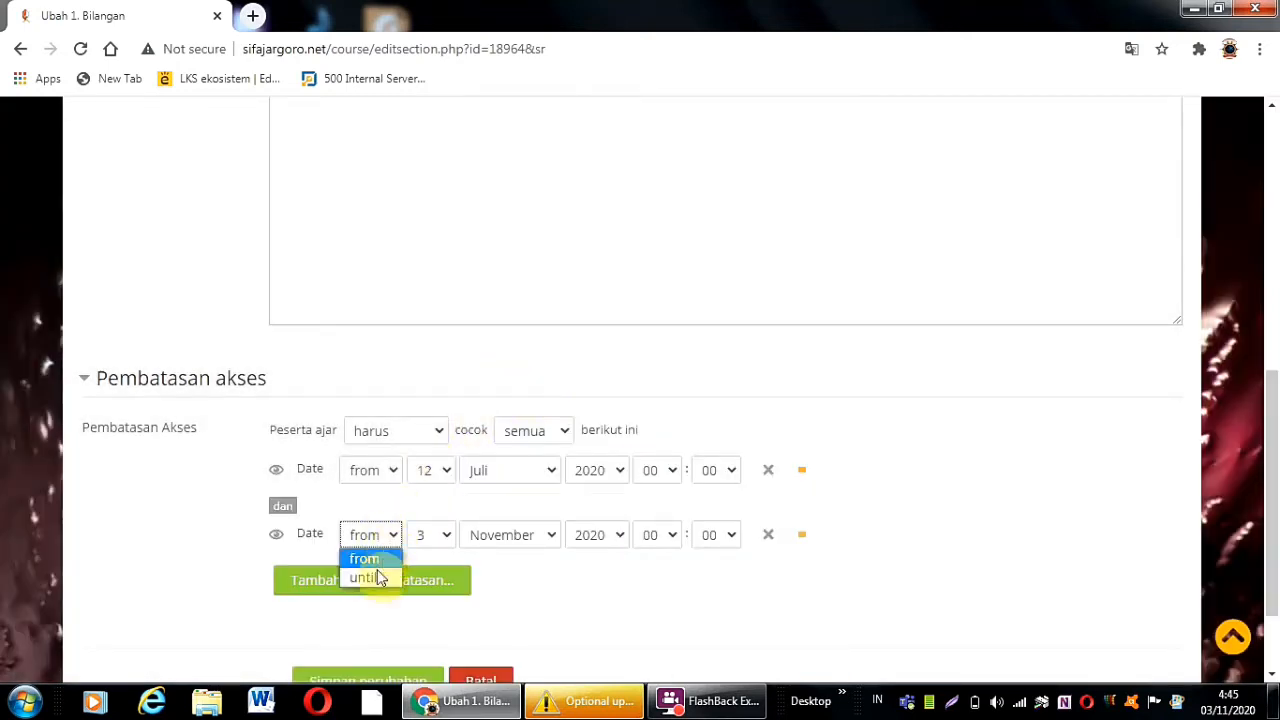
left_click(373, 578)
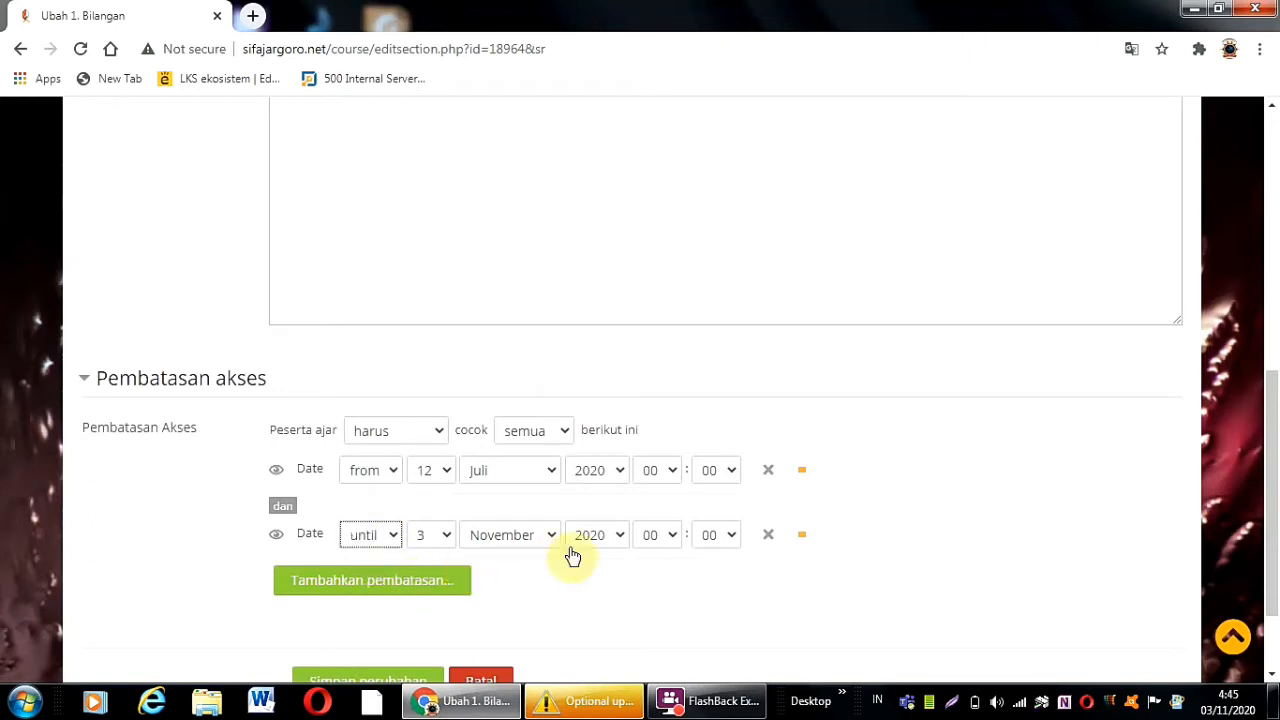
left_click(430, 535)
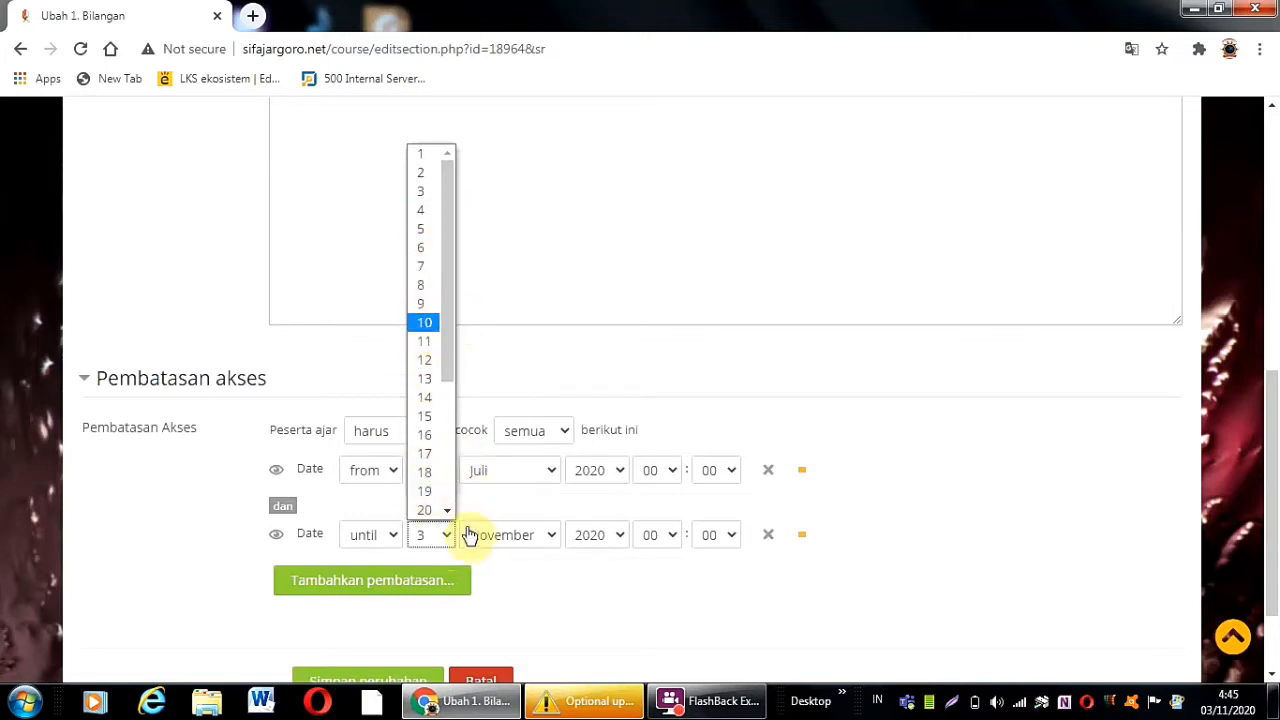
left_click(438, 508)
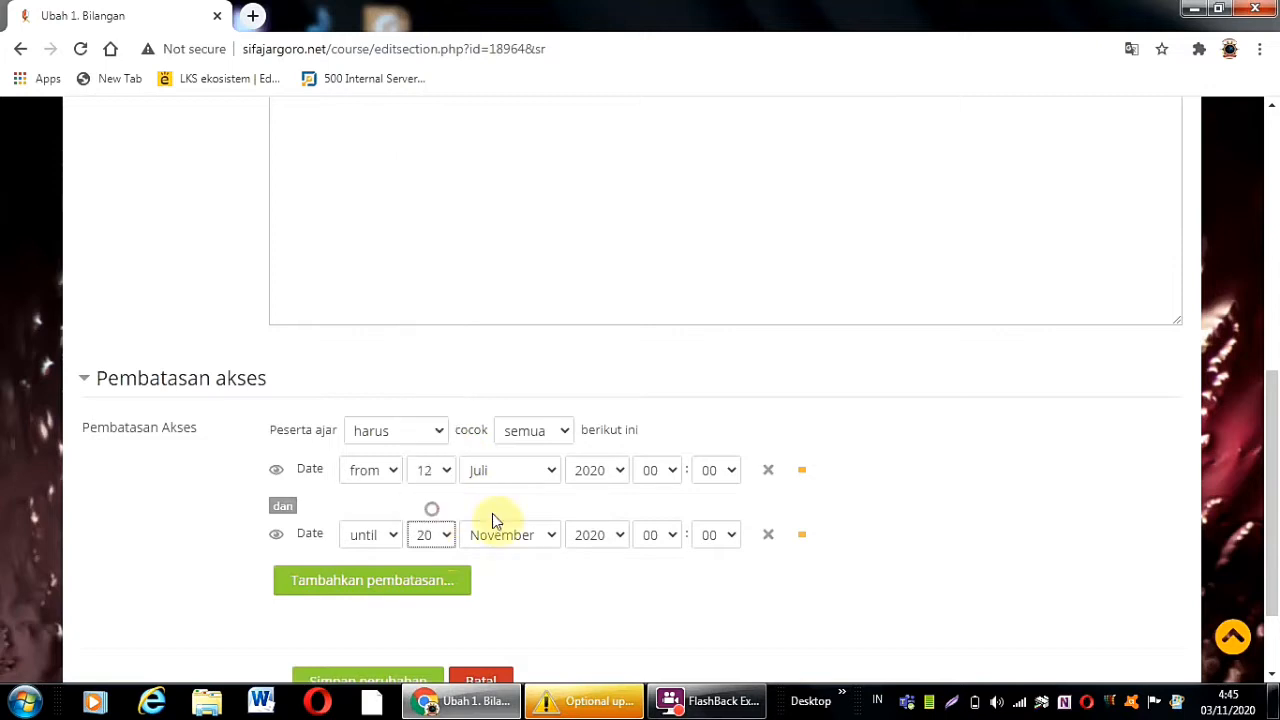
left_click(551, 538)
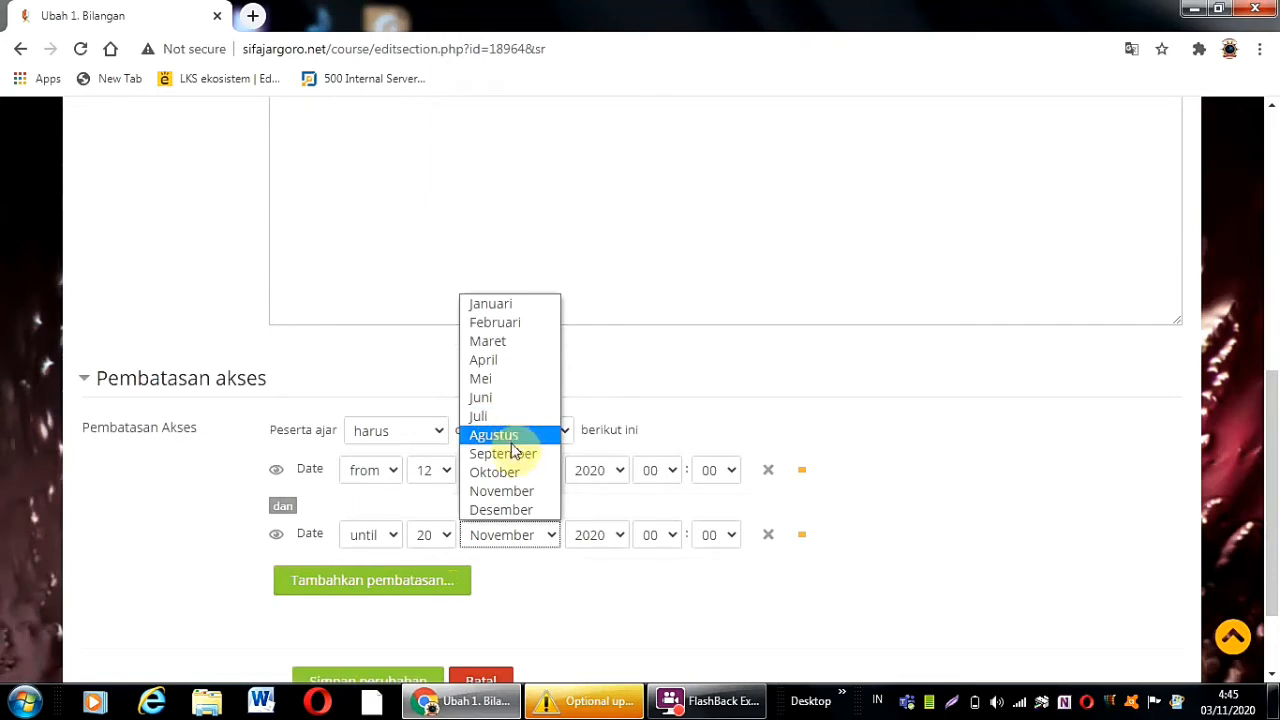
left_click(512, 455)
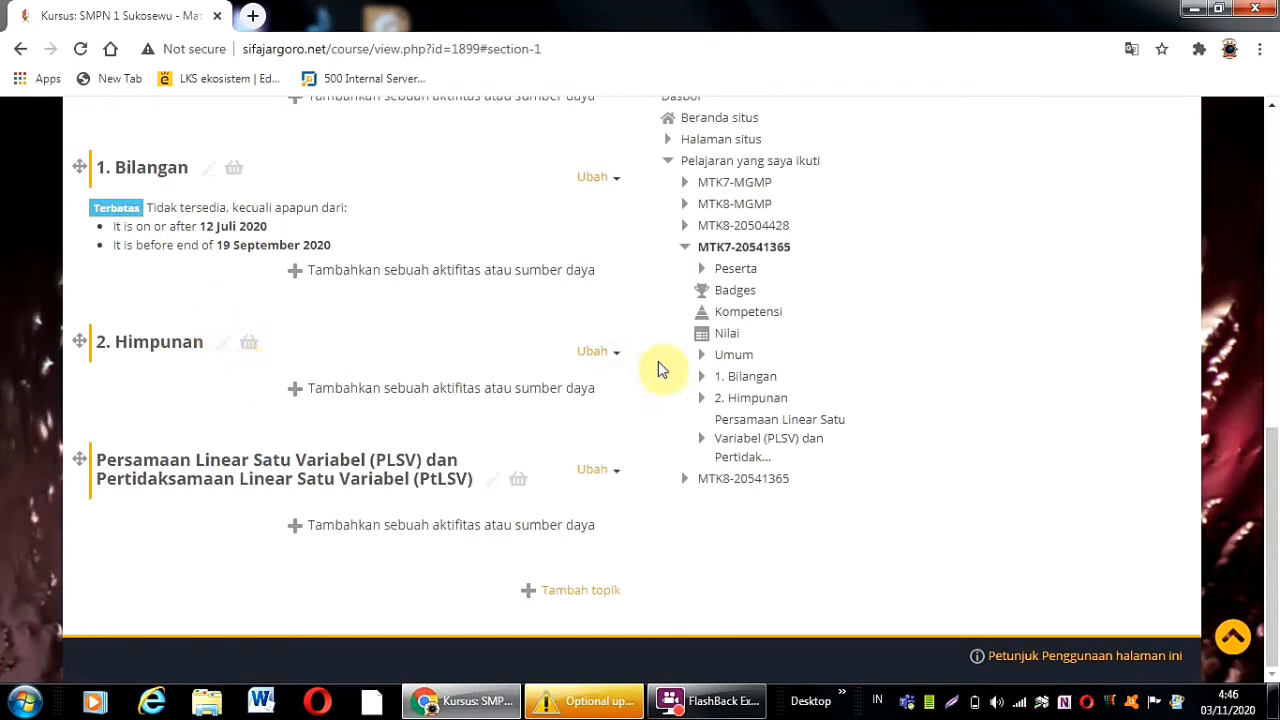
- Open the topic settings of "2. Himpunan" and expand its access restrictions (Pembatasan akses)
left_click(613, 356)
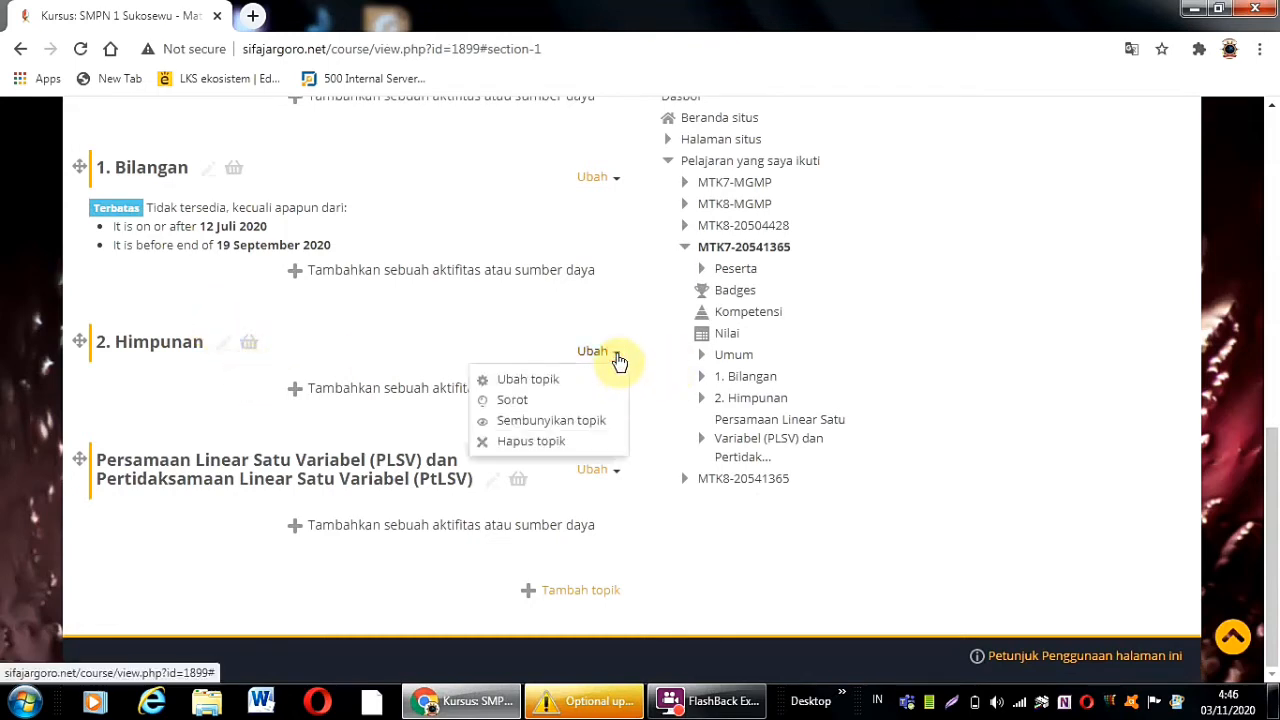
left_click(576, 384)
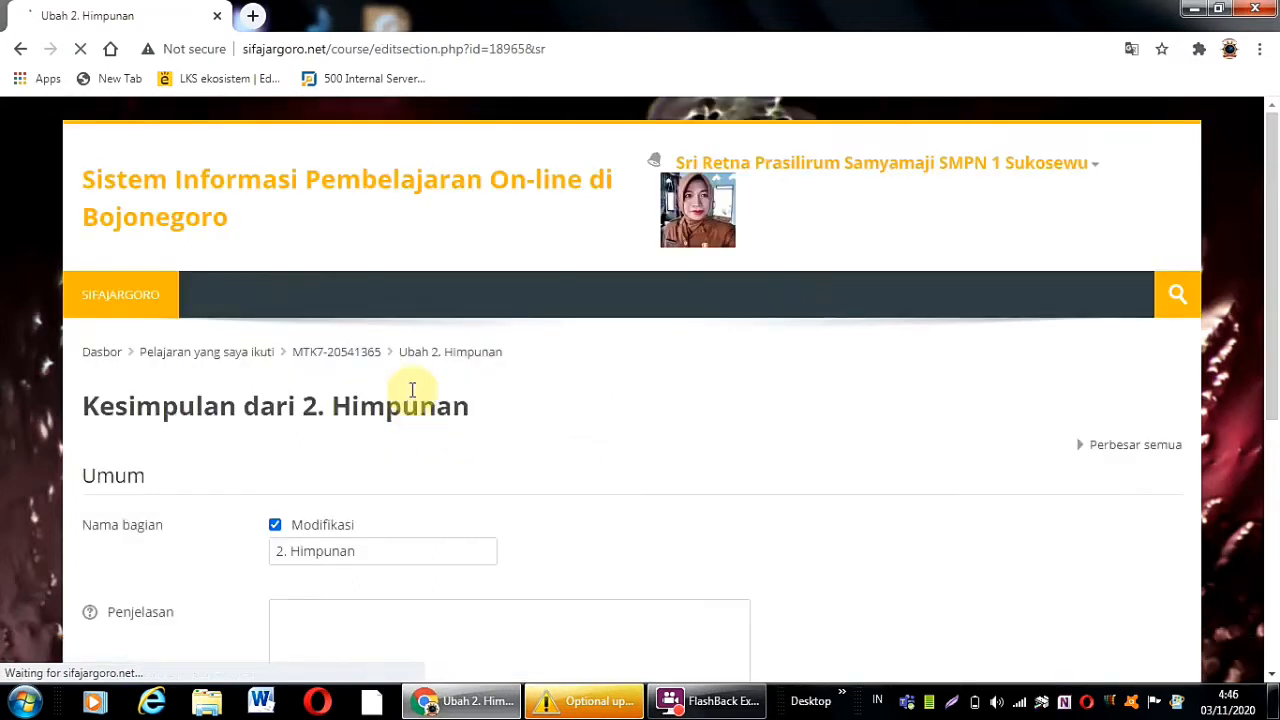
scroll(362, 495, "down", 3)
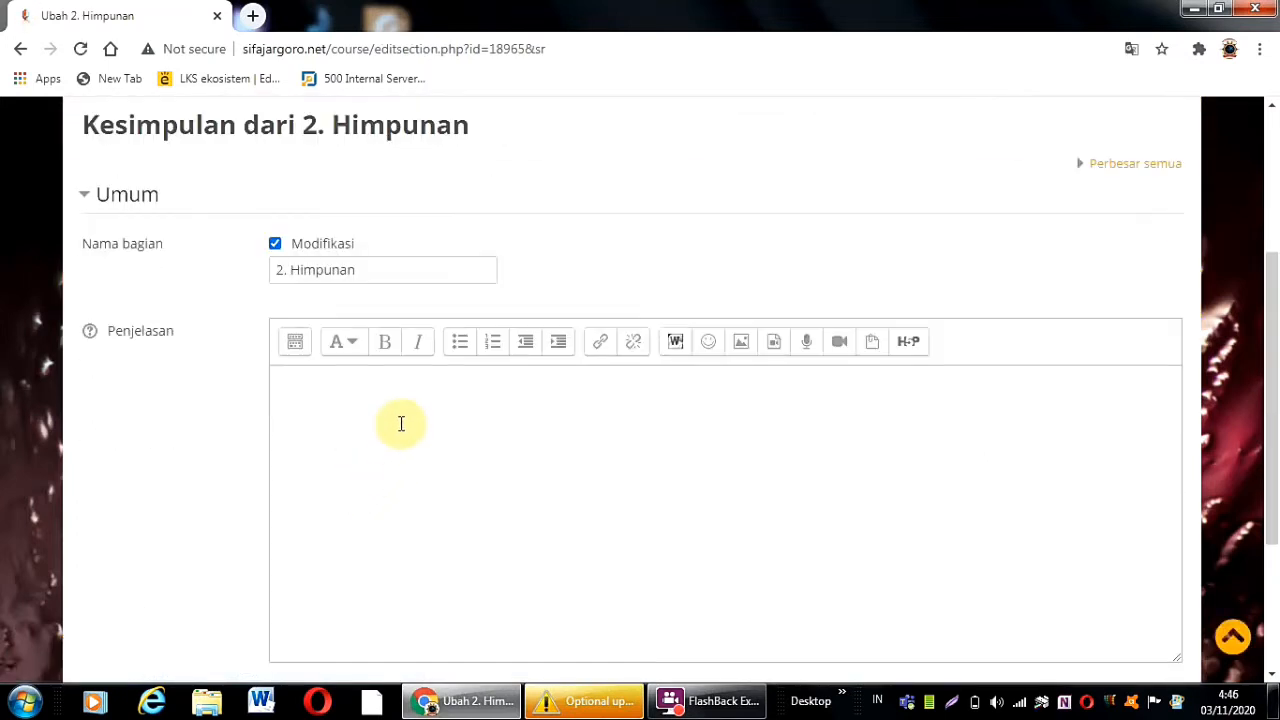
scroll(475, 390, "down", 3)
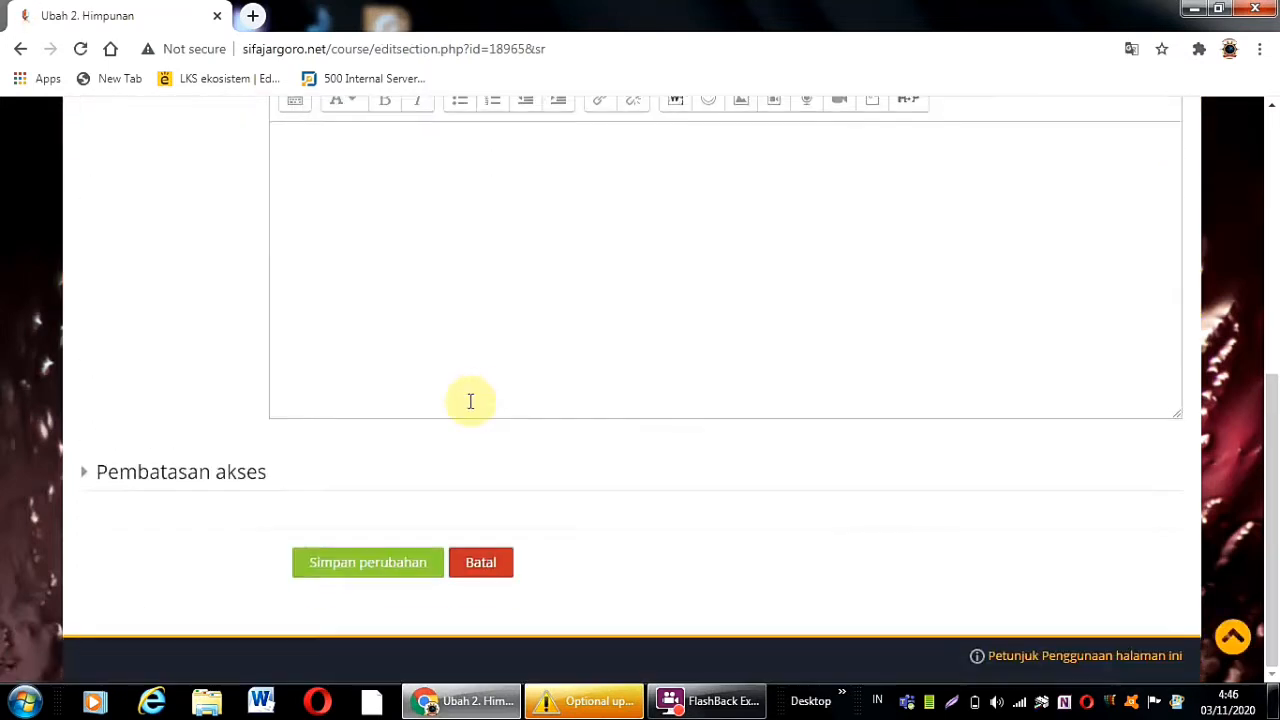
left_click(222, 484)
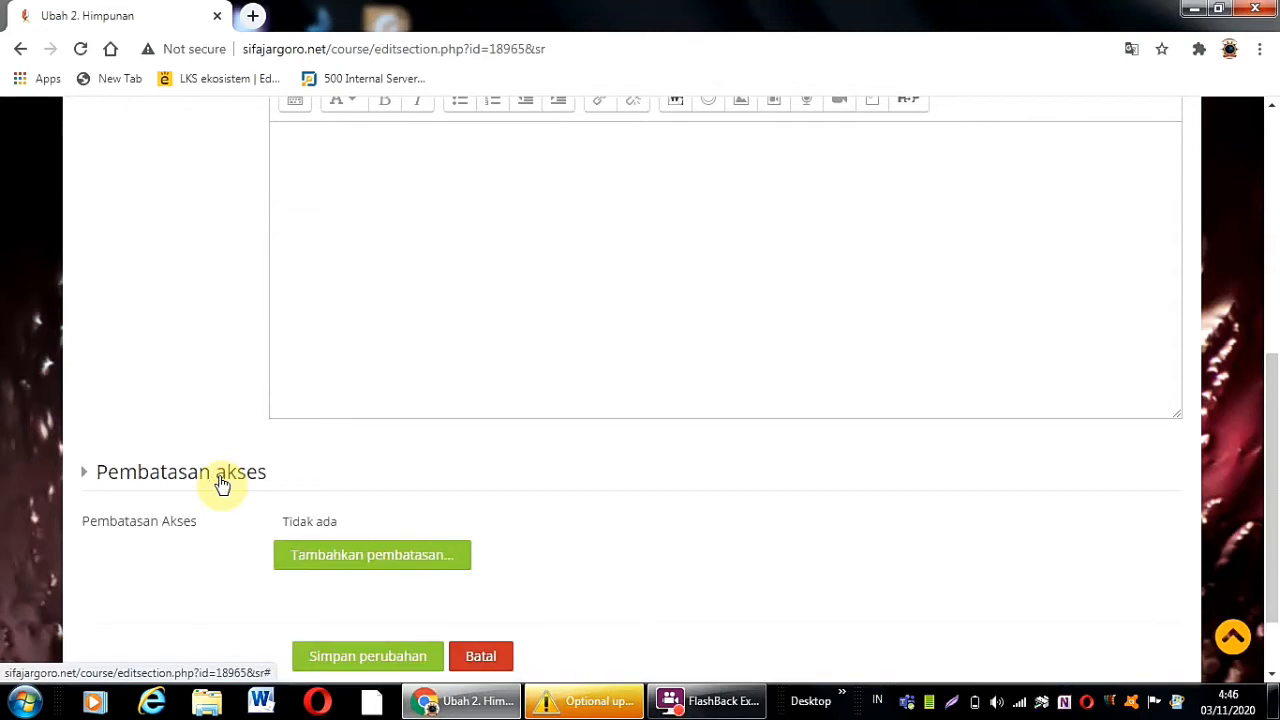
- Add a Date restriction that opens the topic "2. Himpunan" from 20 September 2020
left_click(421, 555)
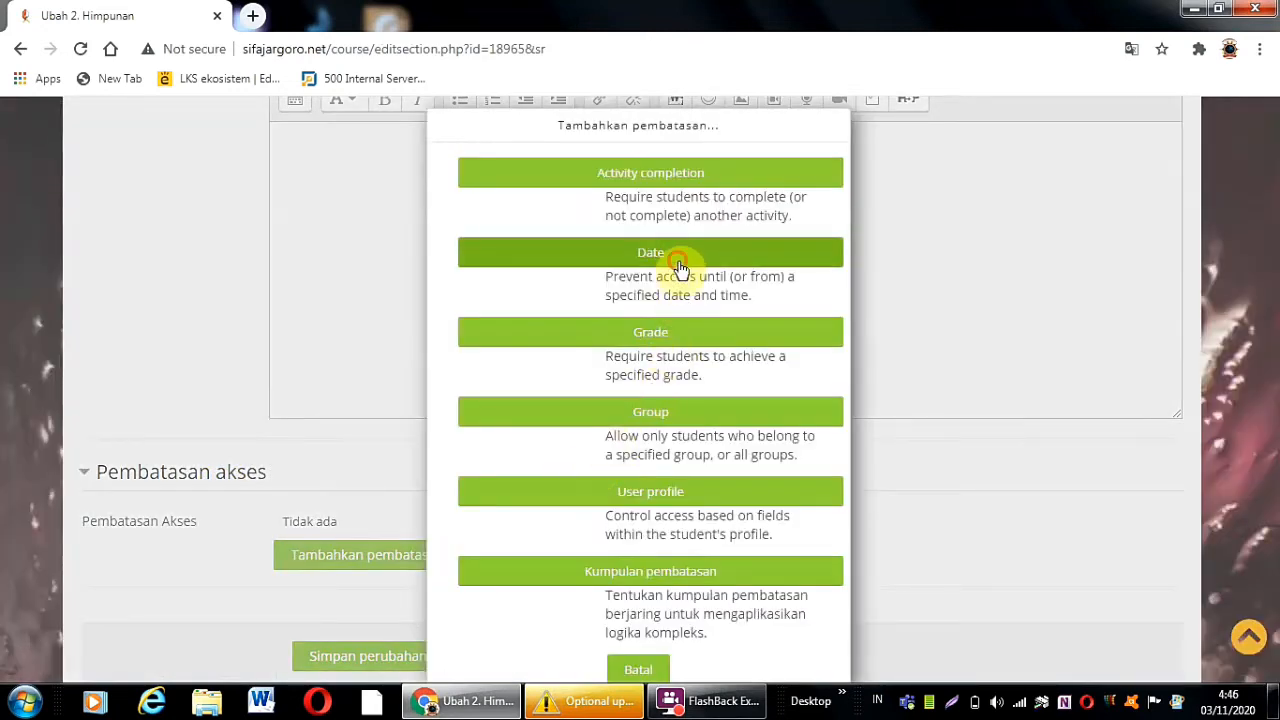
left_click(679, 262)
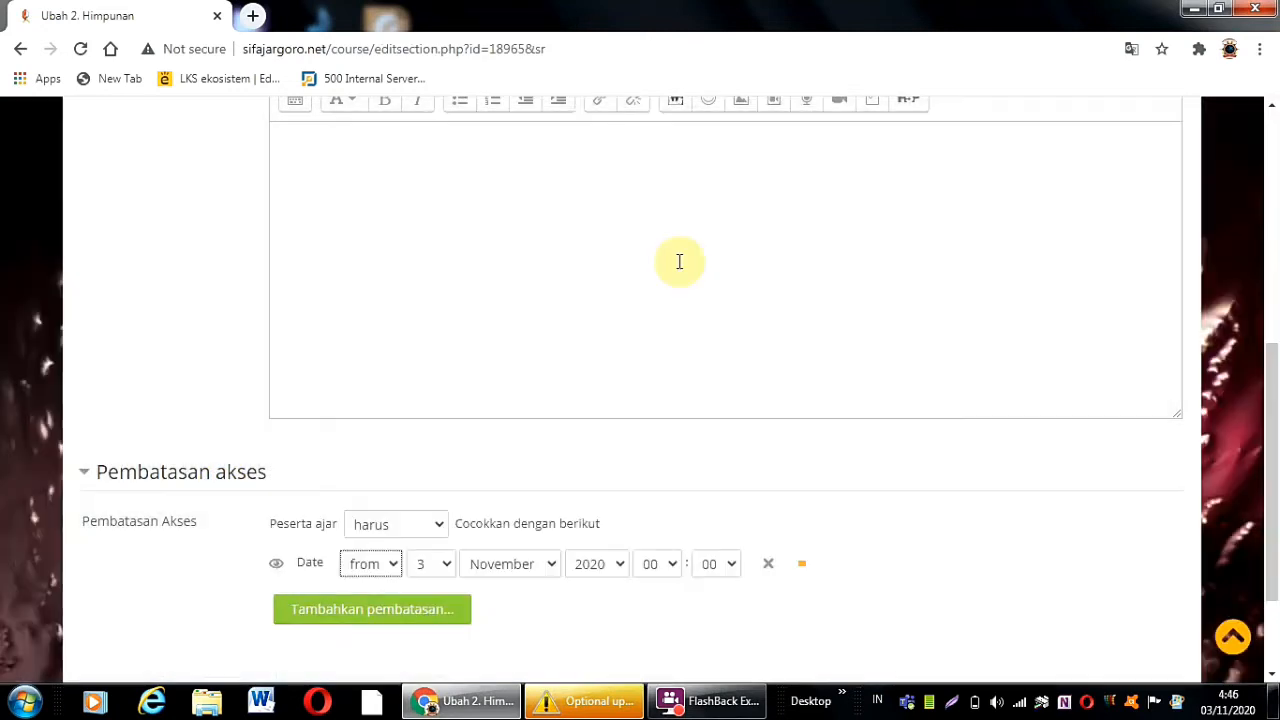
left_click(445, 566)
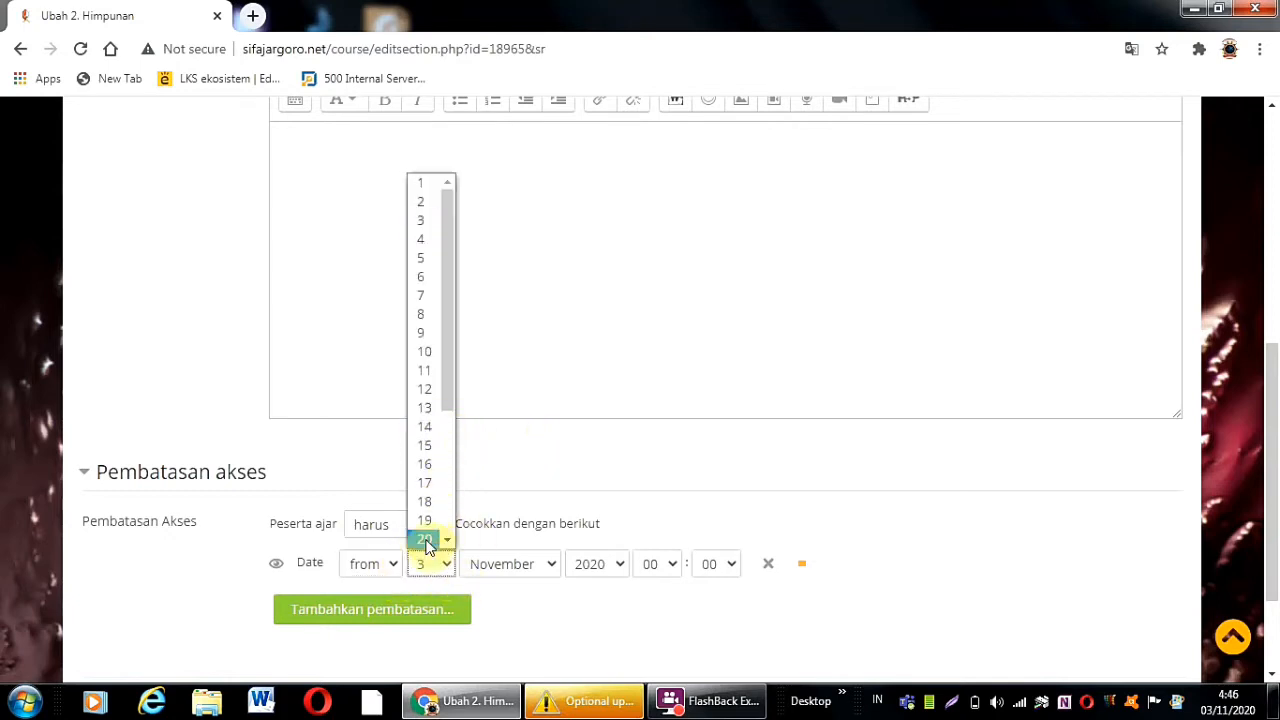
left_click(425, 541)
left_click(550, 566)
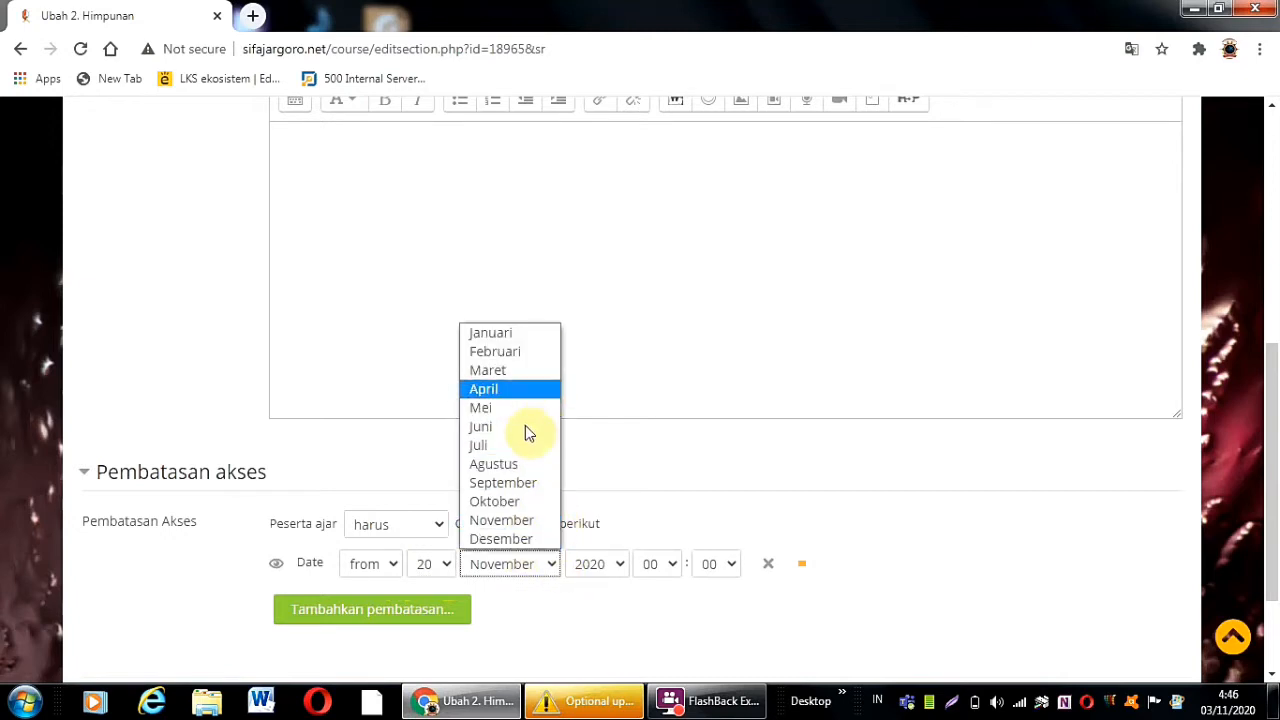
left_click(515, 490)
- Add a second Date restriction limiting access to "2. Himpunan" until 20 Oktober 2020
scroll(520, 545, "down", 3)
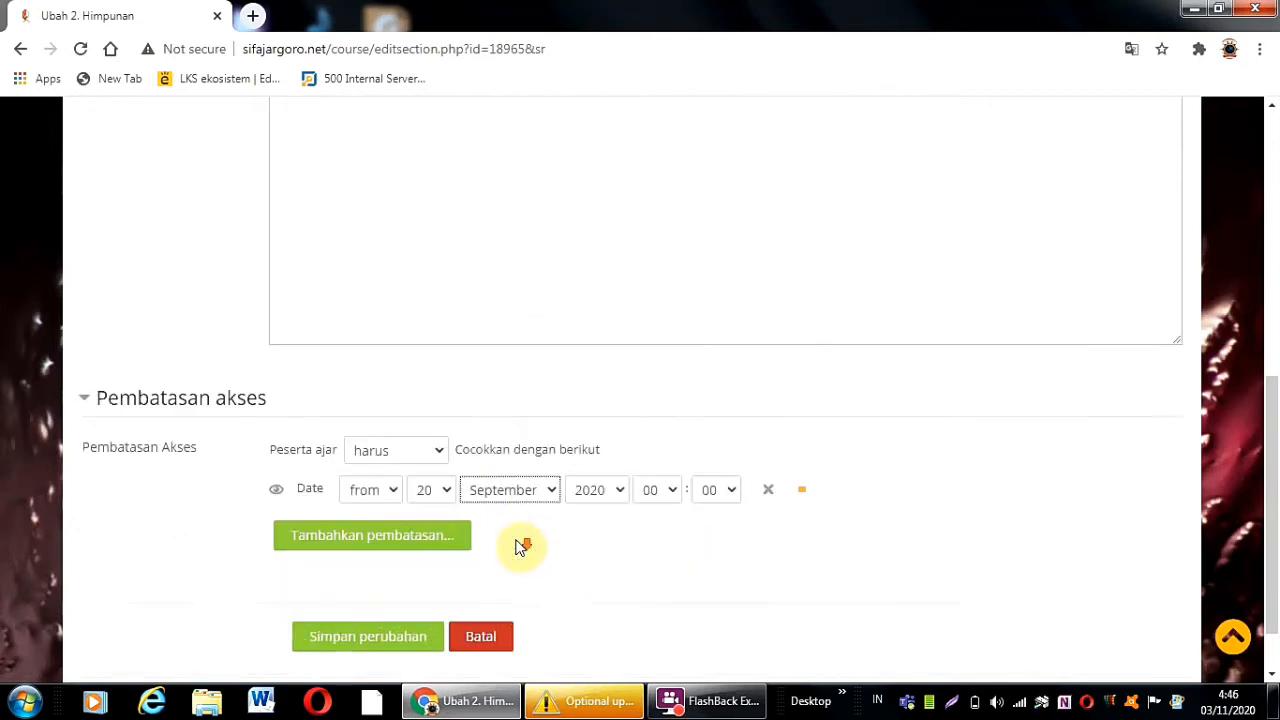
left_click(388, 461)
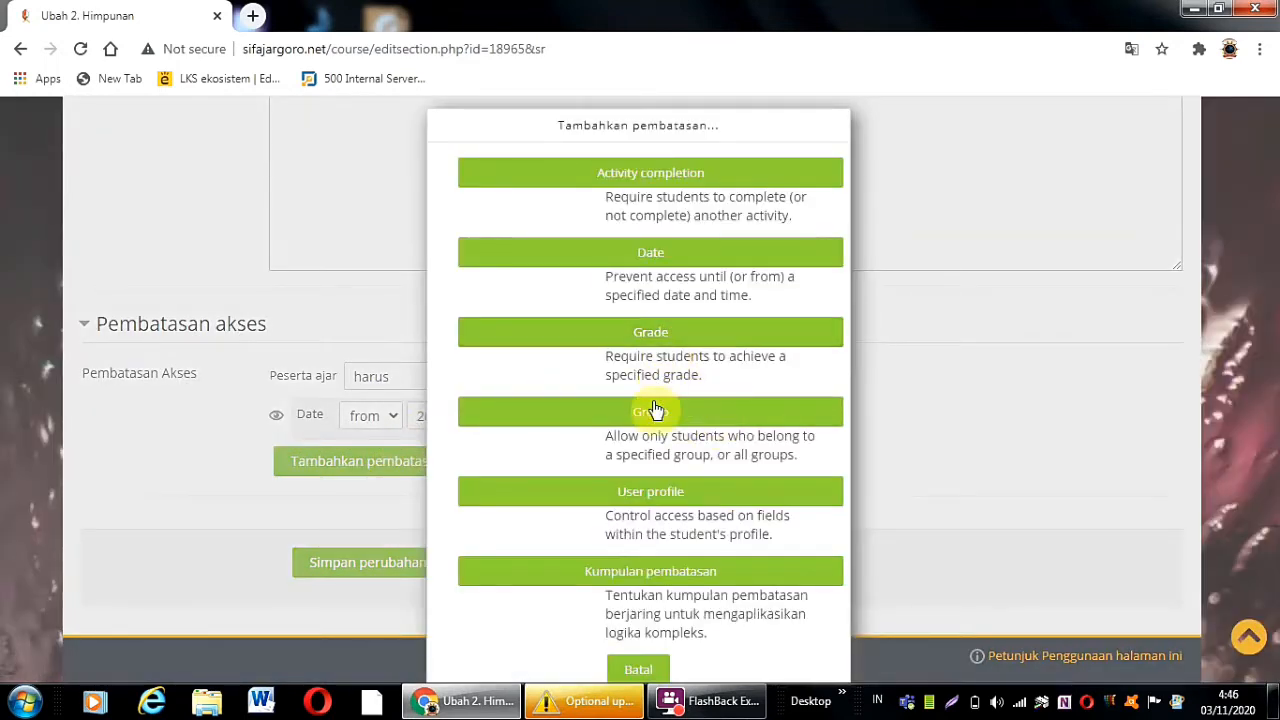
left_click(677, 252)
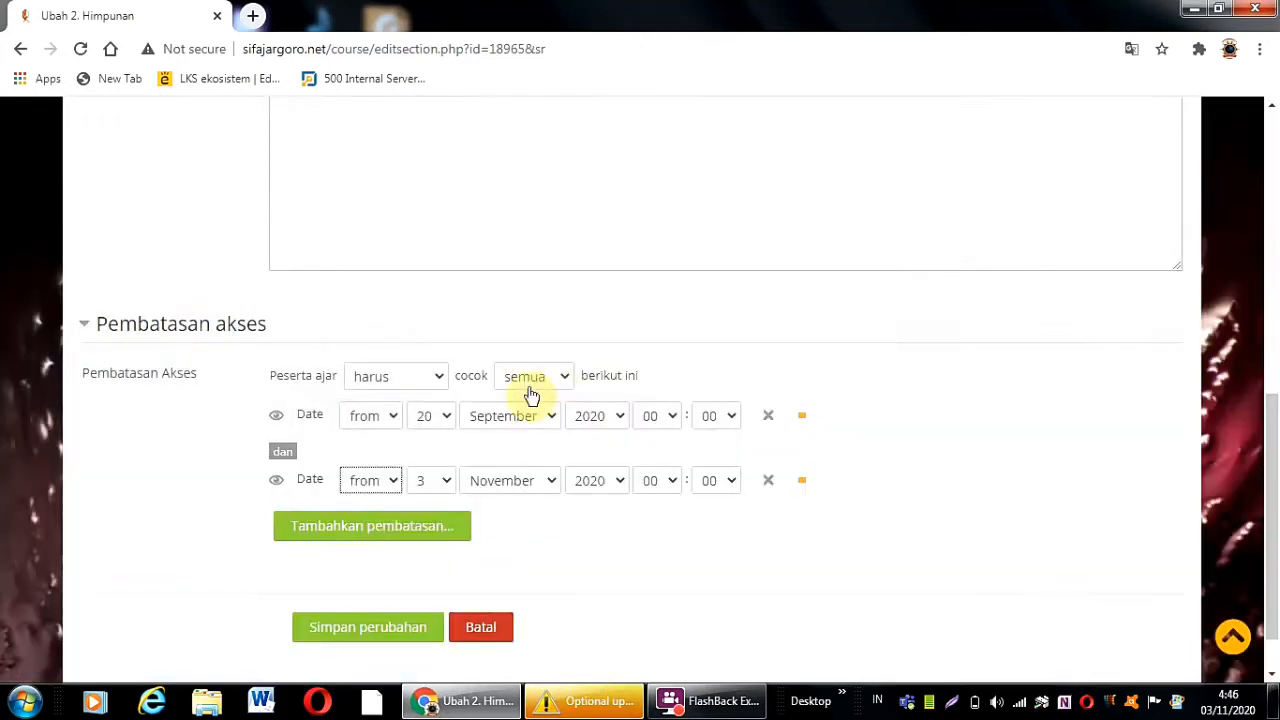
left_click(398, 485)
left_click(376, 526)
left_click(551, 485)
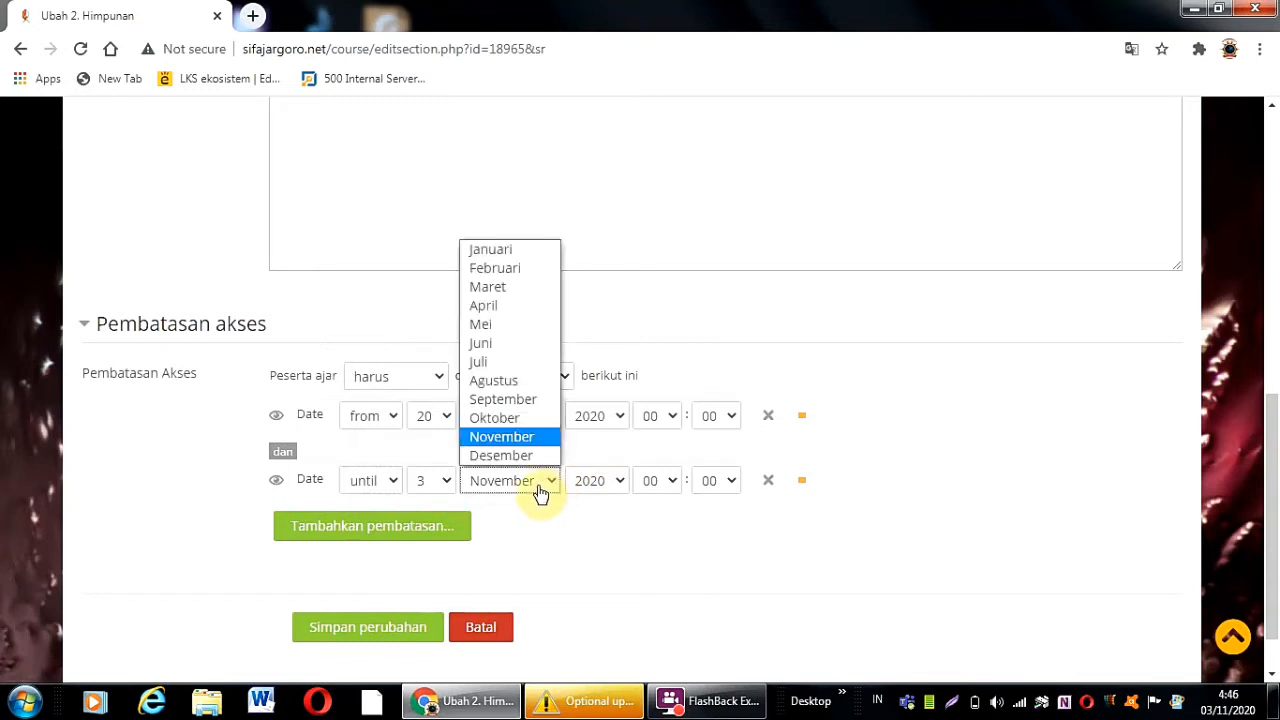
left_click(533, 426)
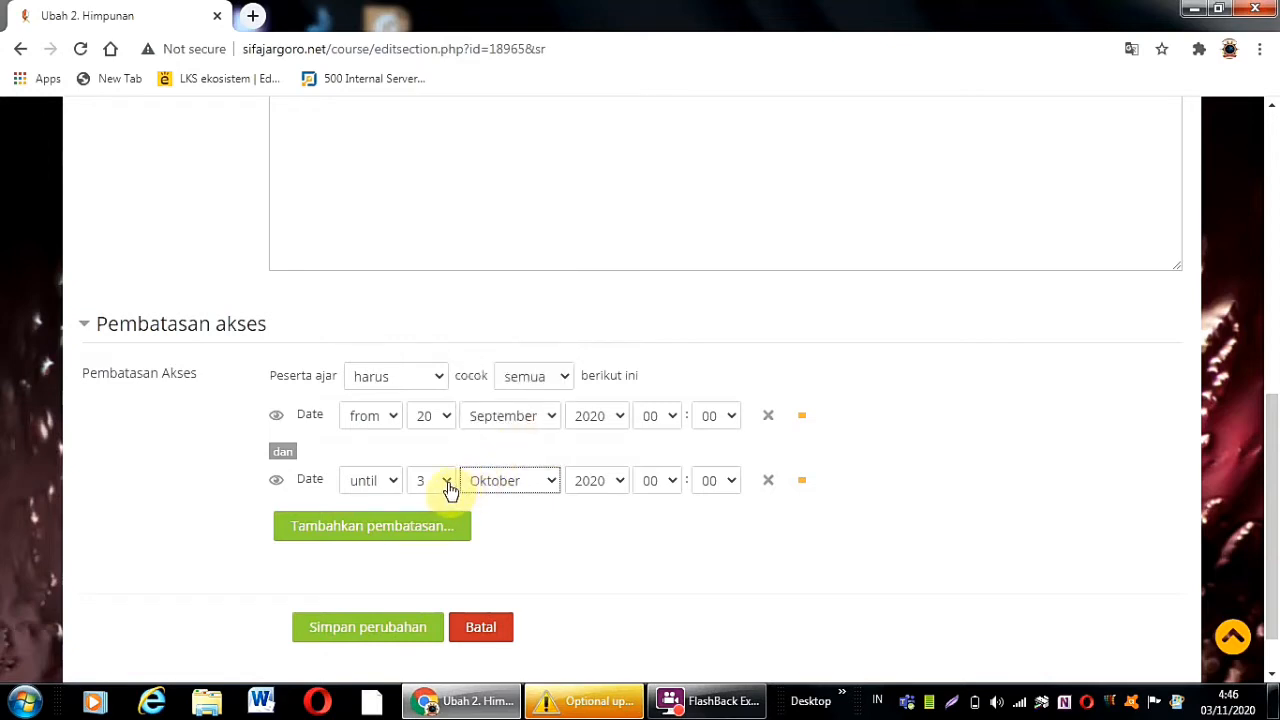
left_click(449, 485)
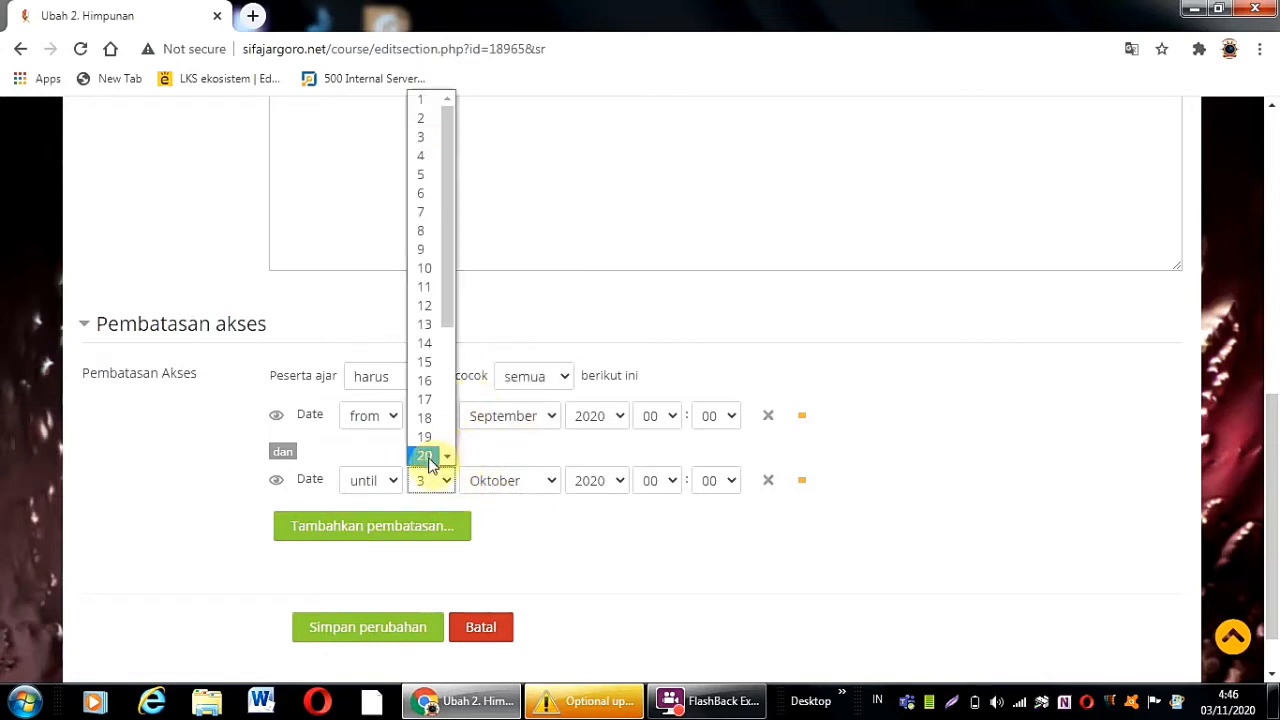
left_click(427, 457)
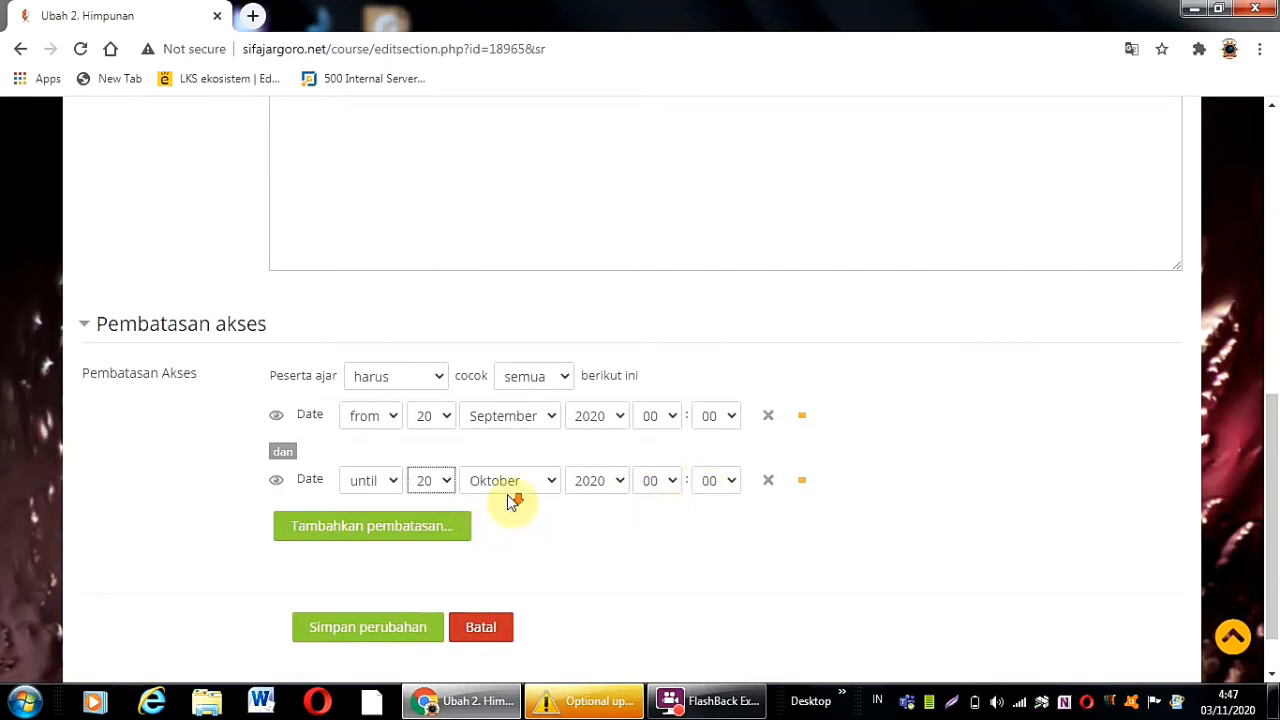
- Set the restrictions of "2. Himpunan" to match "apapun" of the conditions and save the topic
scroll(508, 502, "down", 1)
scroll(383, 562, "up", 2)
left_click(564, 529)
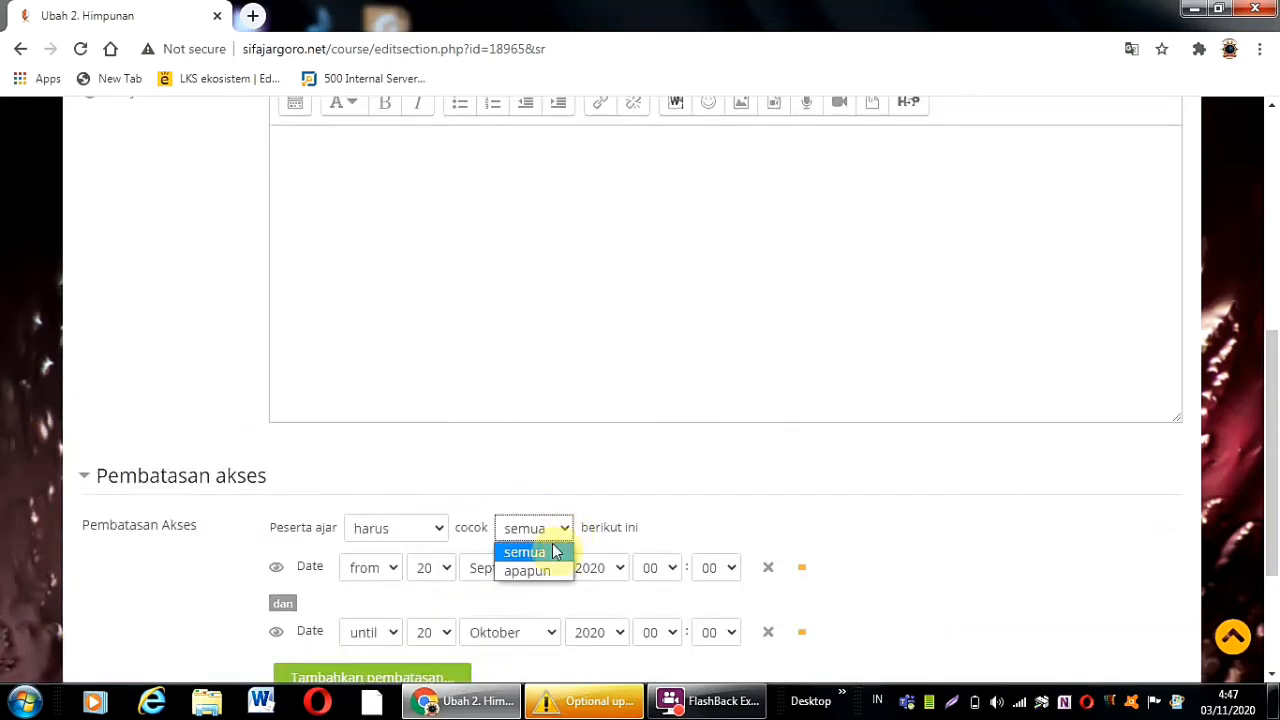
left_click(540, 570)
scroll(571, 500, "down", 3)
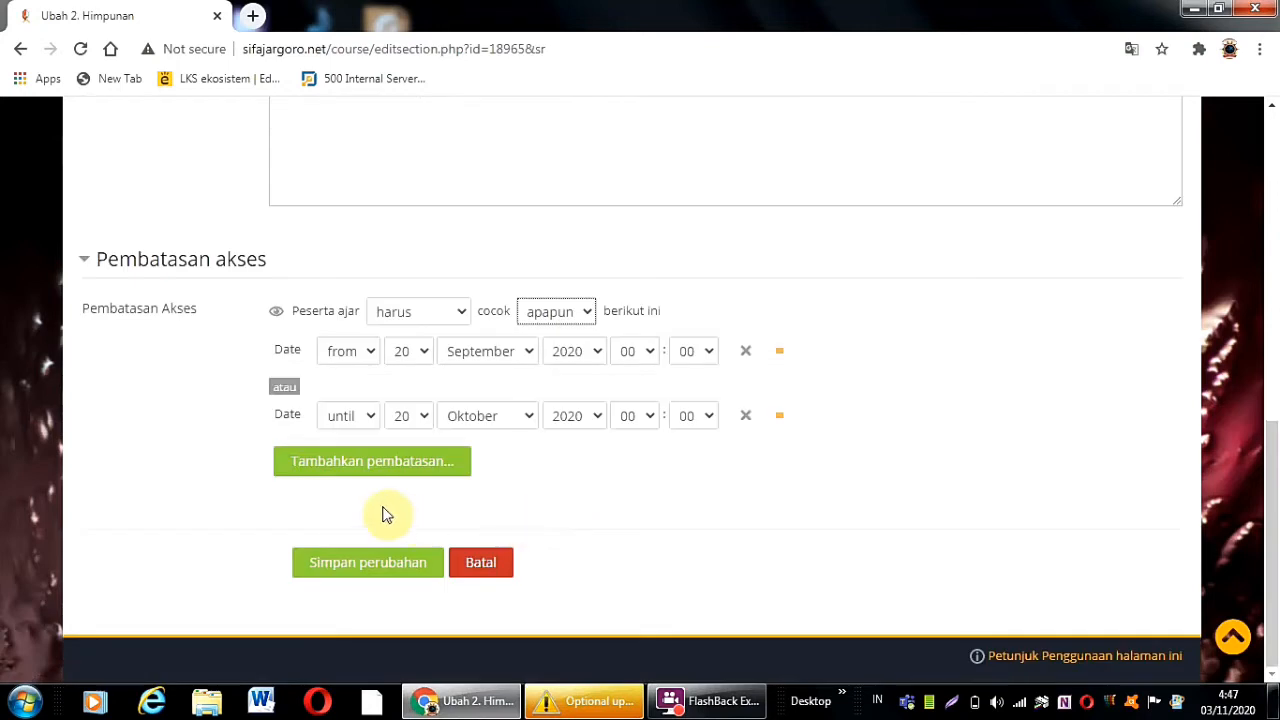
left_click(392, 562)
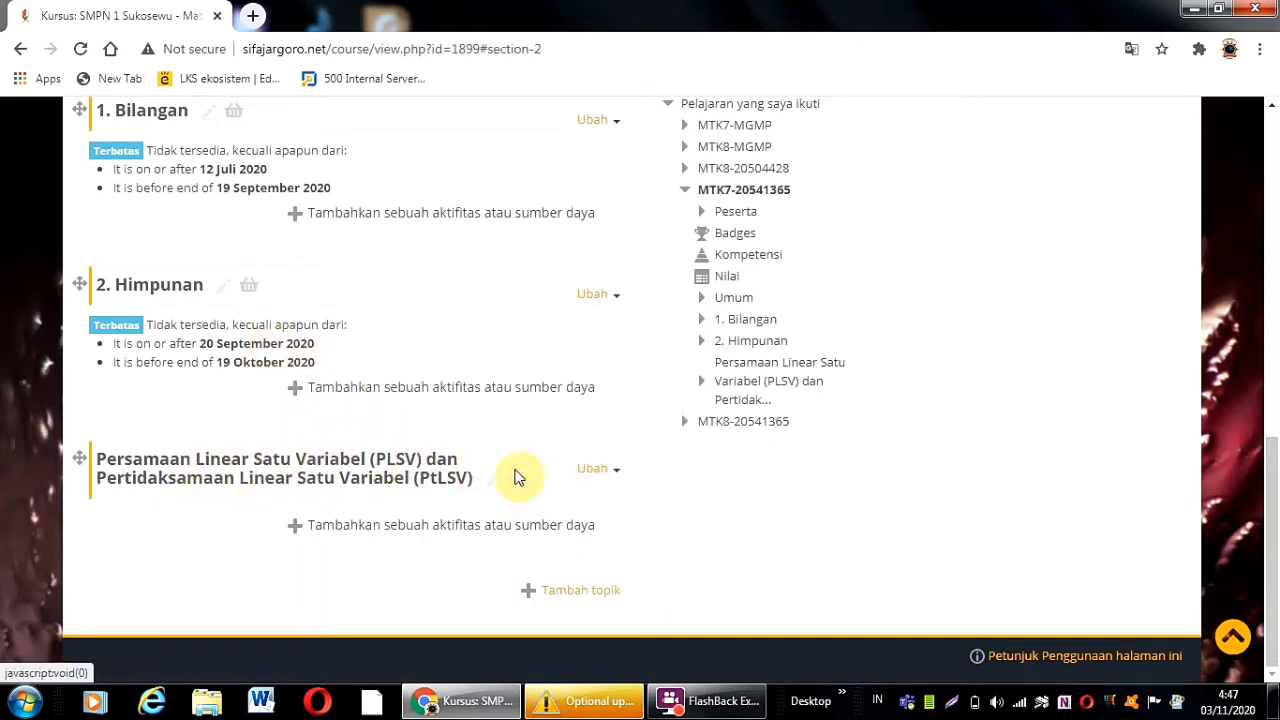
- Open the topic settings of "Persamaan Linear Satu Variabel (PLSV) dan Pertidaksamaan Linear Satu Variabel (PtLSV)"
left_click(594, 472)
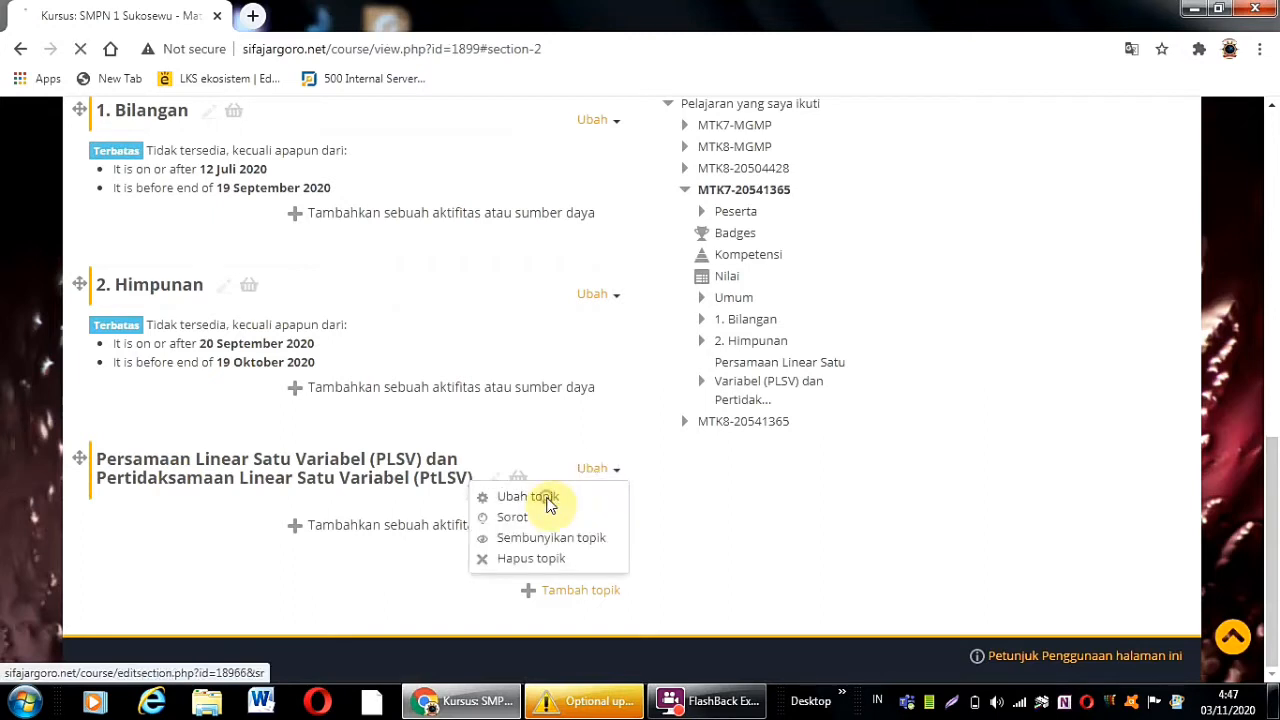
left_click(549, 504)
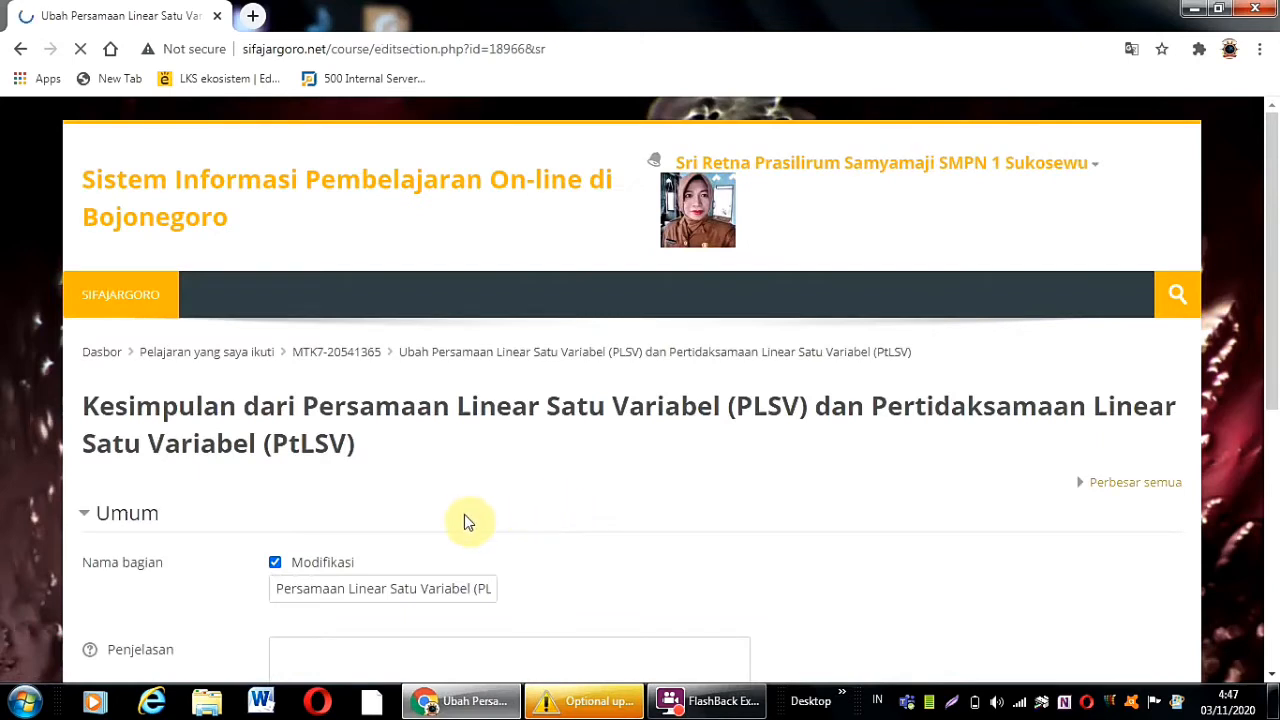
scroll(420, 508, "down", 4)
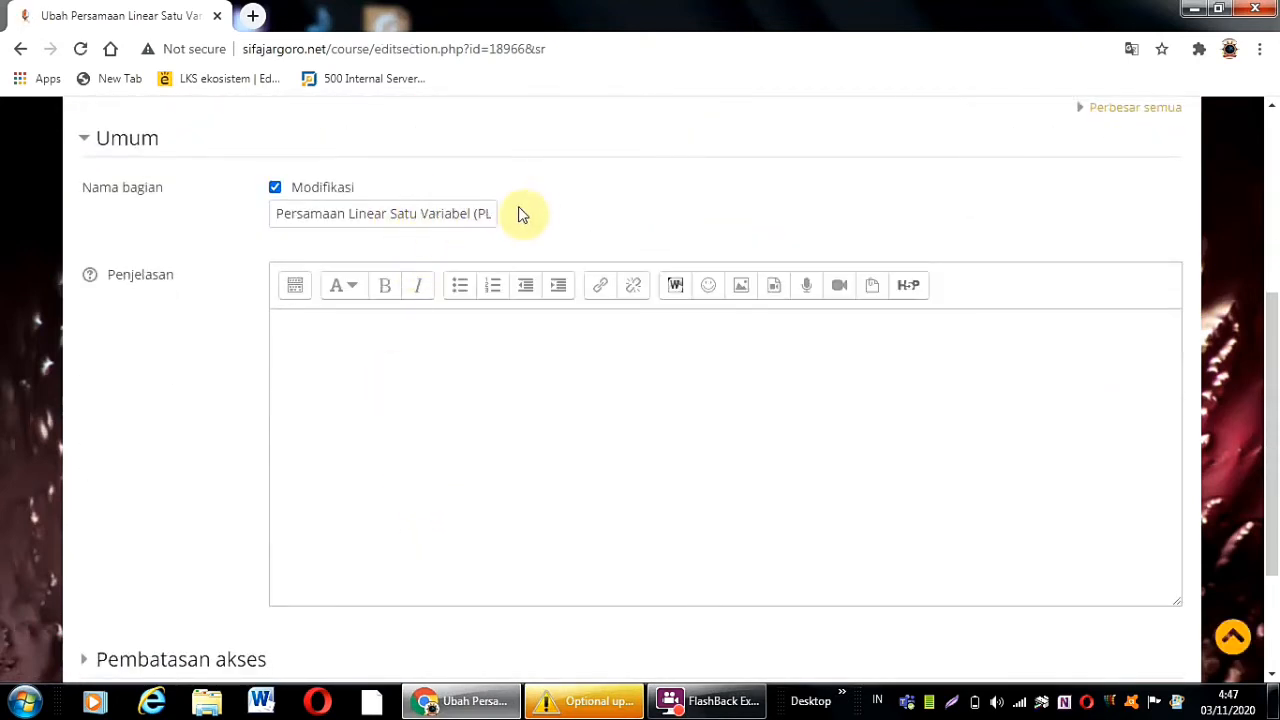
scroll(362, 370, "down", 2)
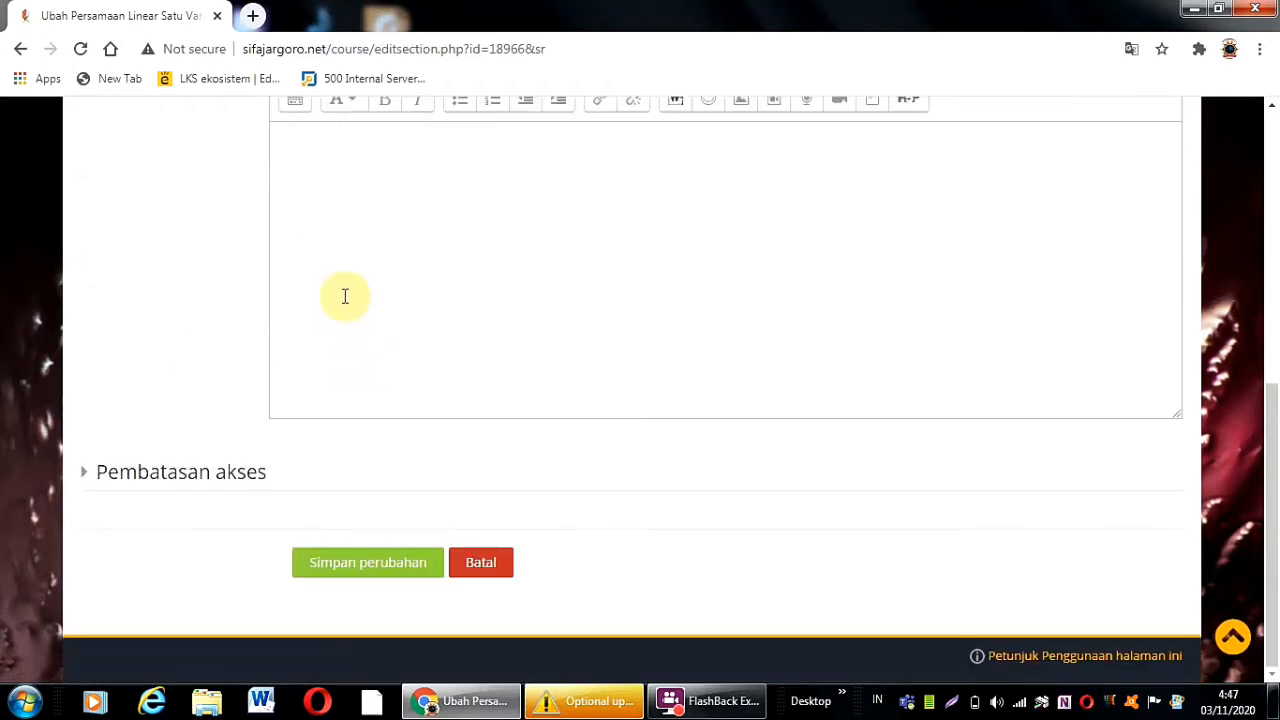
- Enter "Peta Konsep" as the first line of the topic's description (Penjelasan) and select that text
scroll(363, 257, "up", 1)
left_click(352, 244)
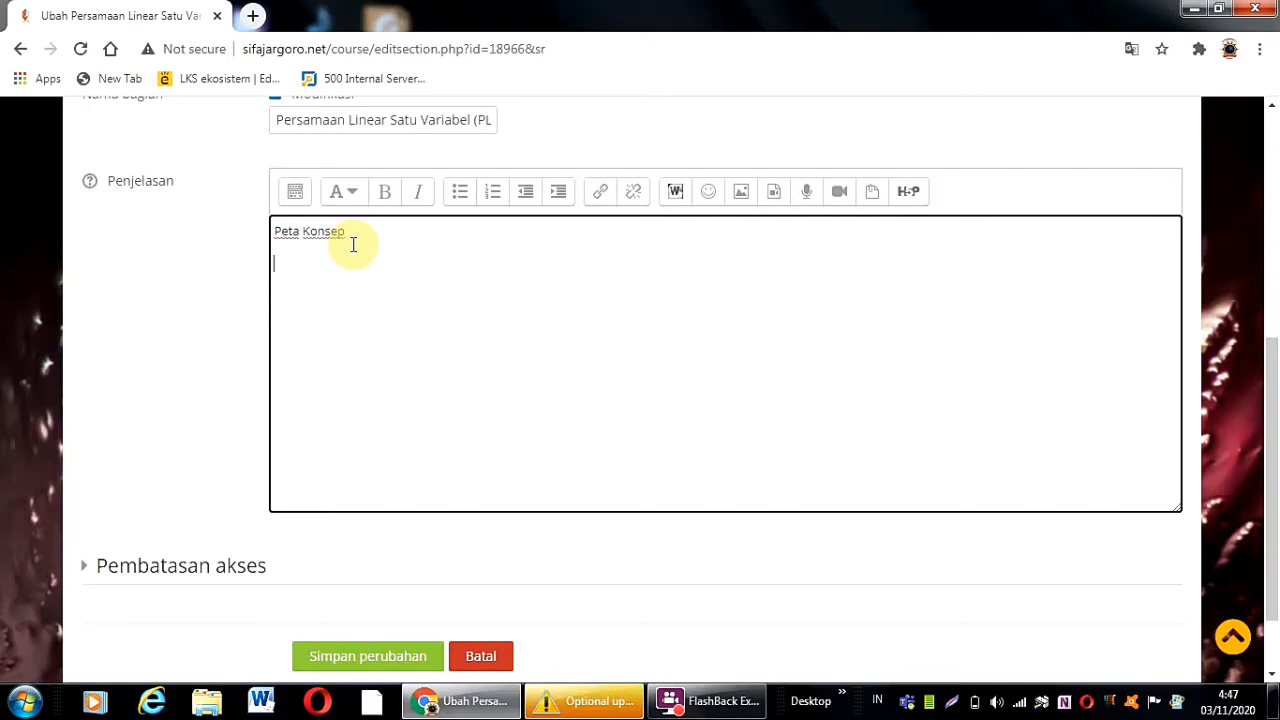
left_click_drag(350, 231, 251, 246)
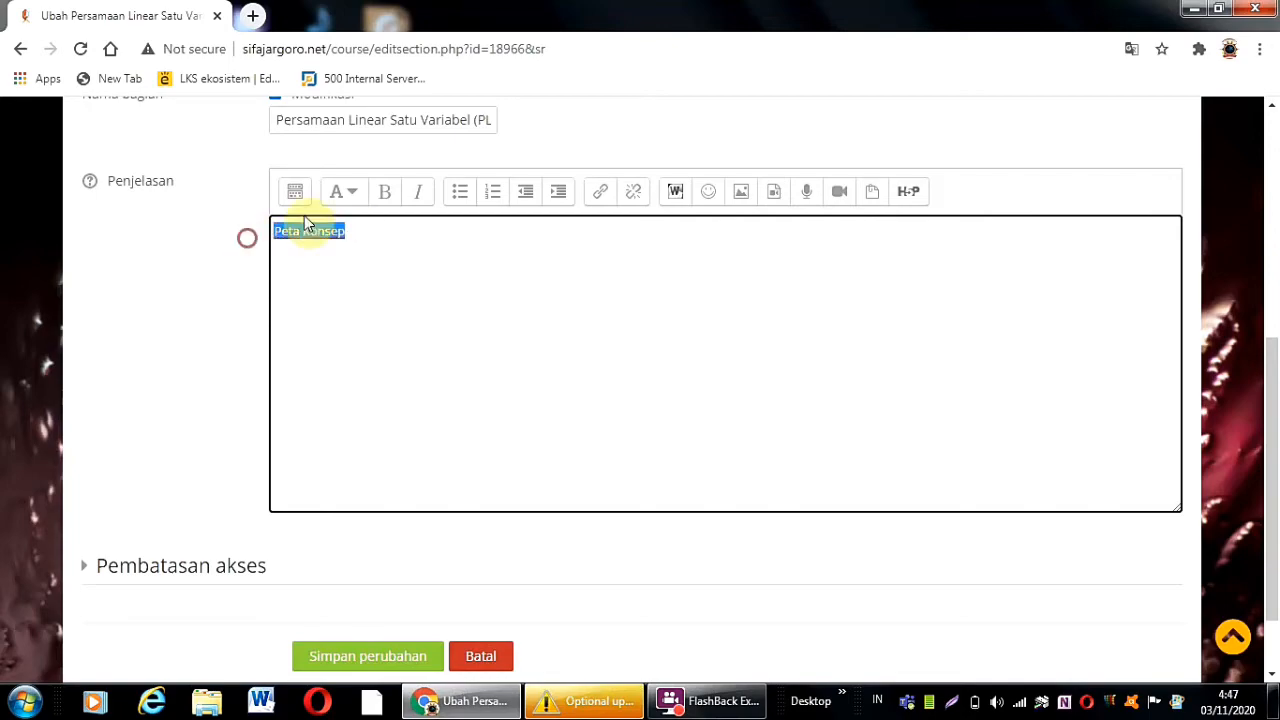
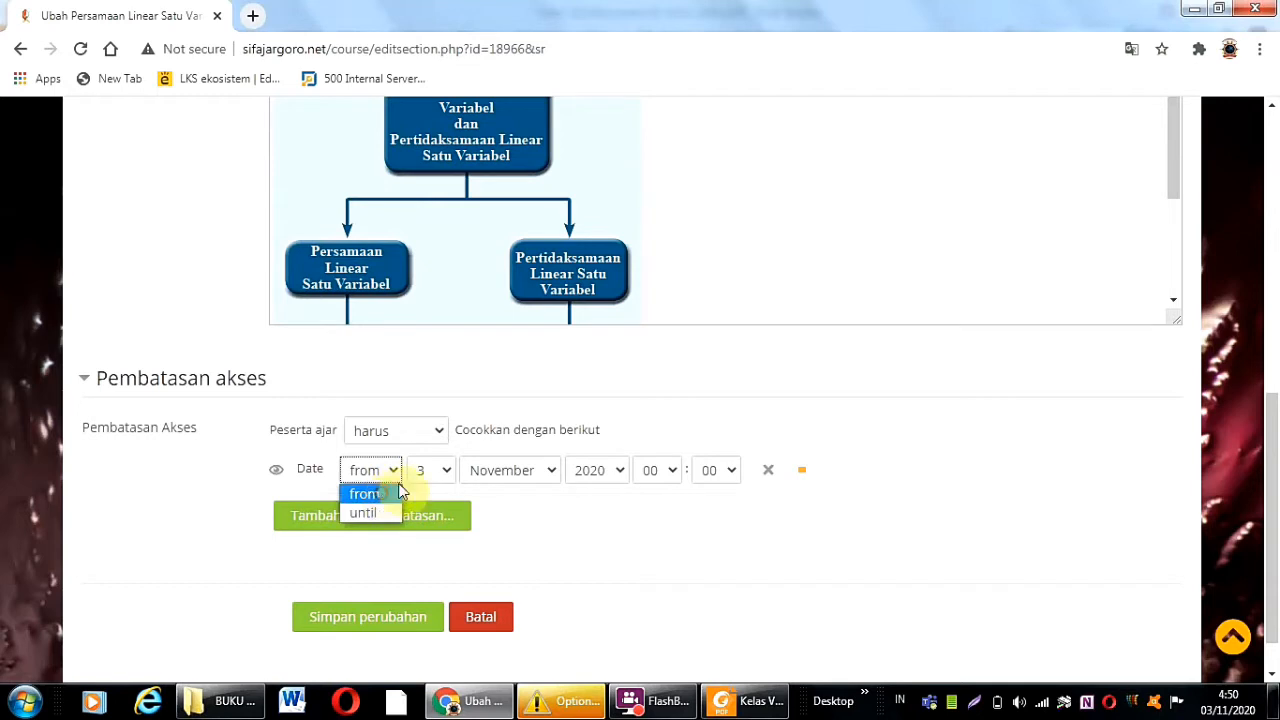
- Set the Date restriction of the PLSV and PtLSV topic to allow access from 20 Oktober 2020
left_click(390, 494)
left_click(450, 470)
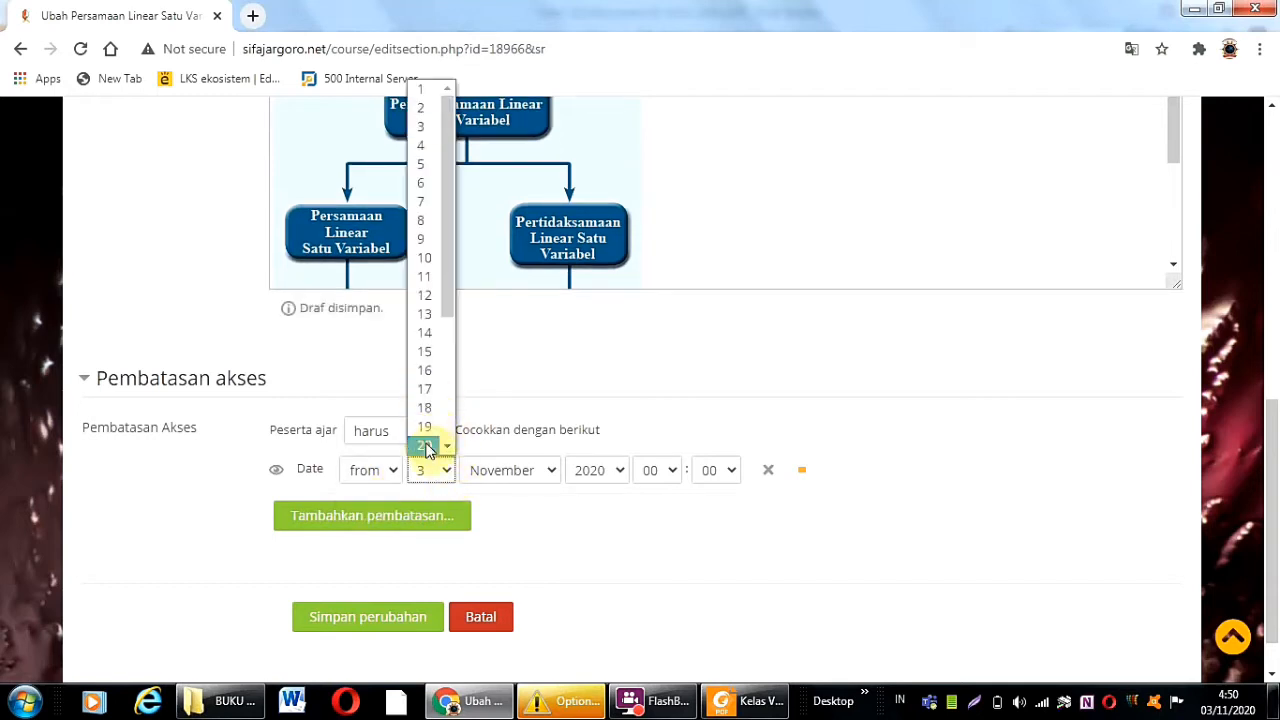
left_click(425, 444)
left_click(551, 477)
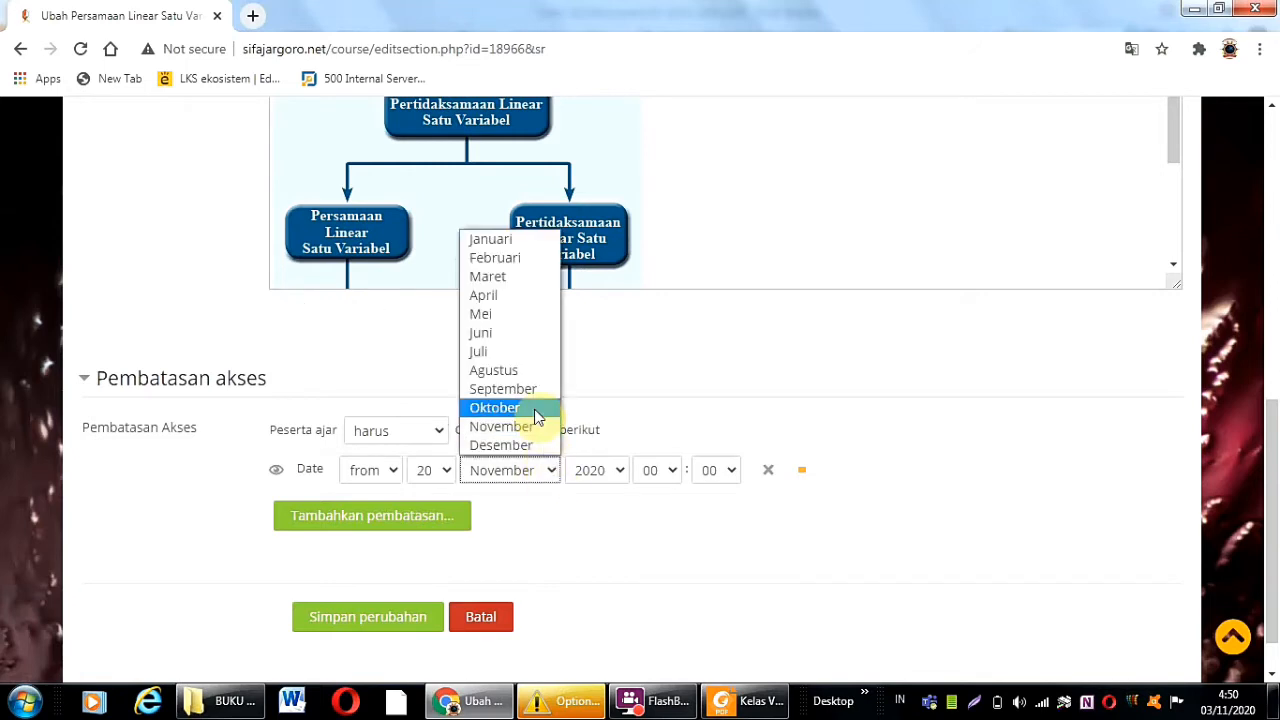
left_click(520, 408)
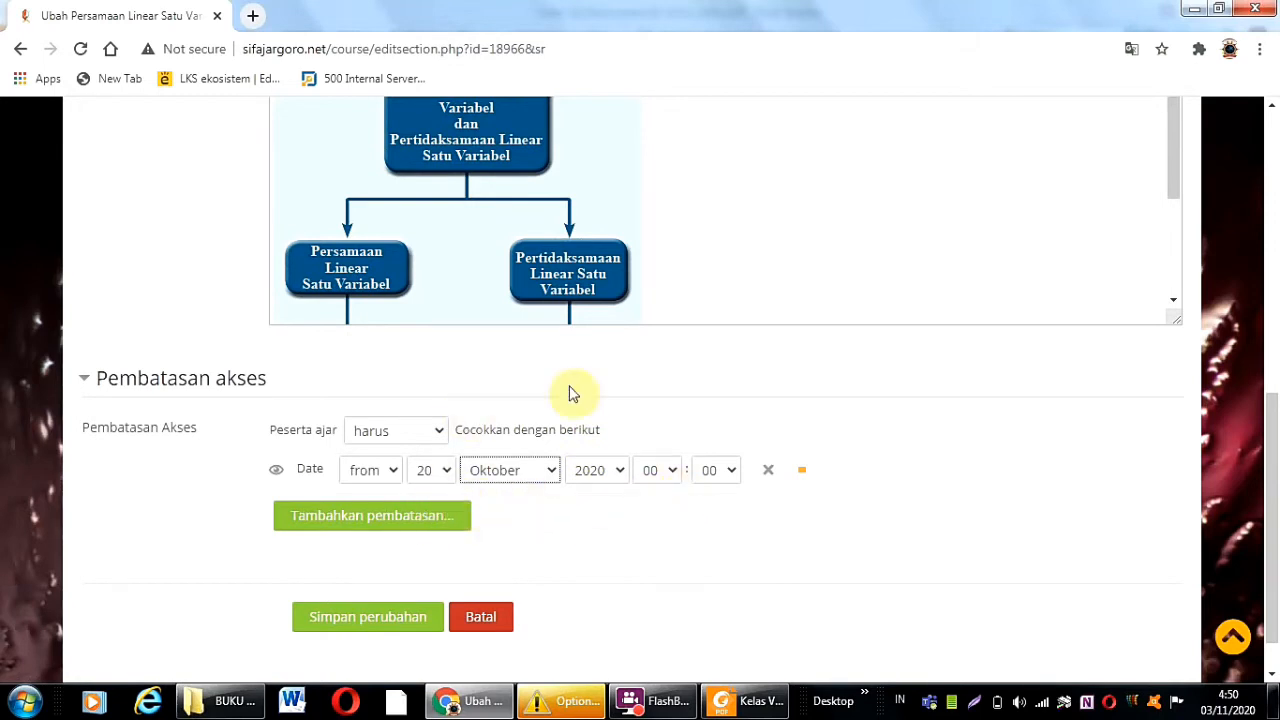
- Add a second Date restriction limiting access to the PLSV and PtLSV topic until 15 Desember 2020
left_click(393, 527)
left_click(651, 262)
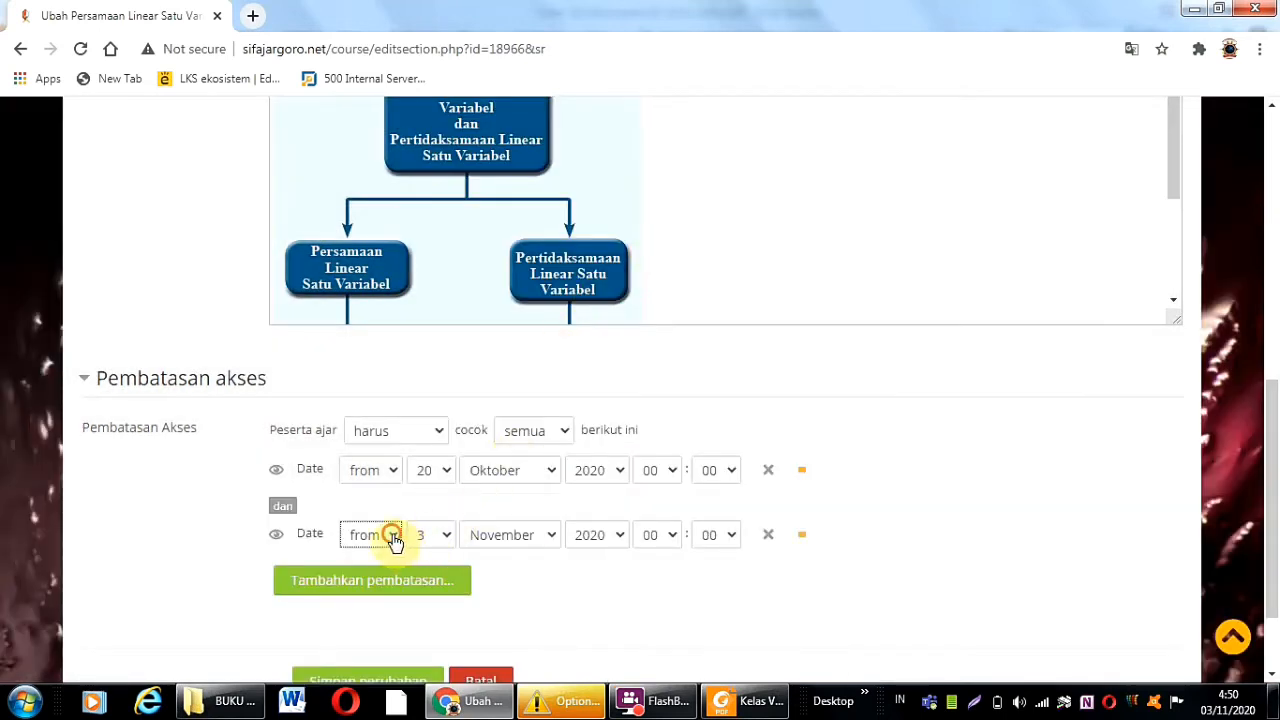
left_click(386, 535)
left_click(383, 580)
left_click(447, 542)
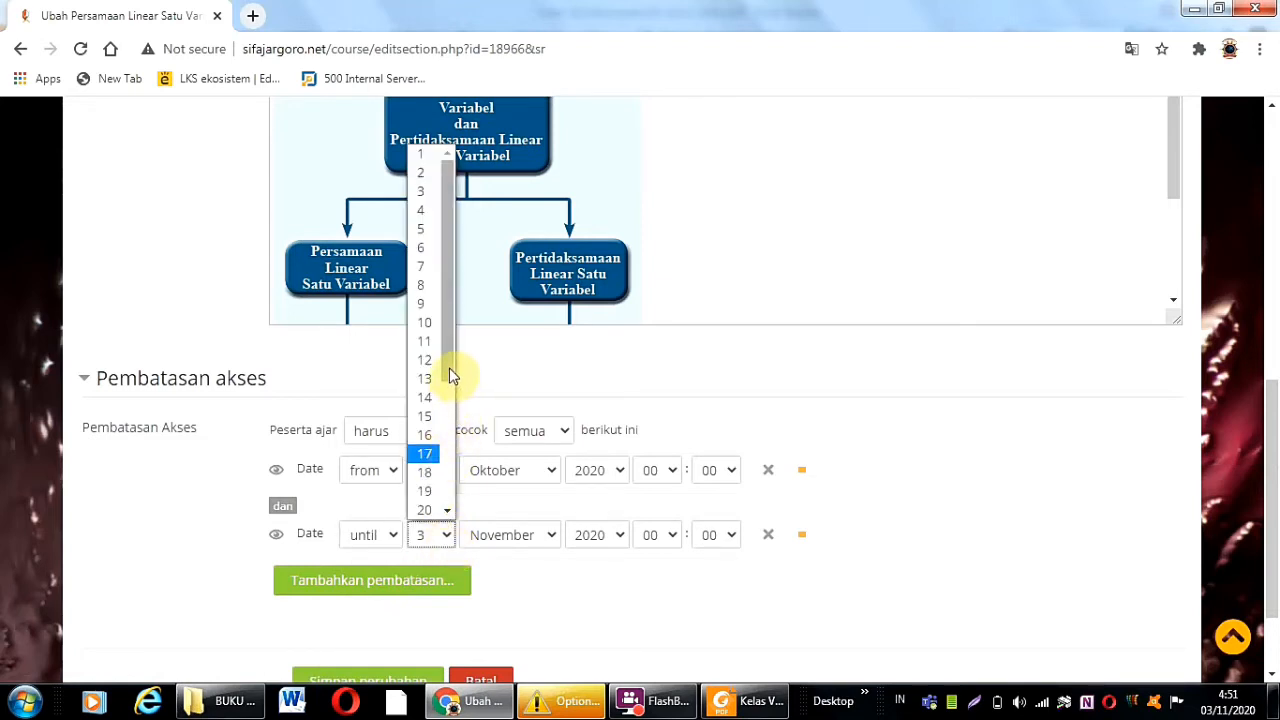
left_click_drag(449, 375, 466, 505)
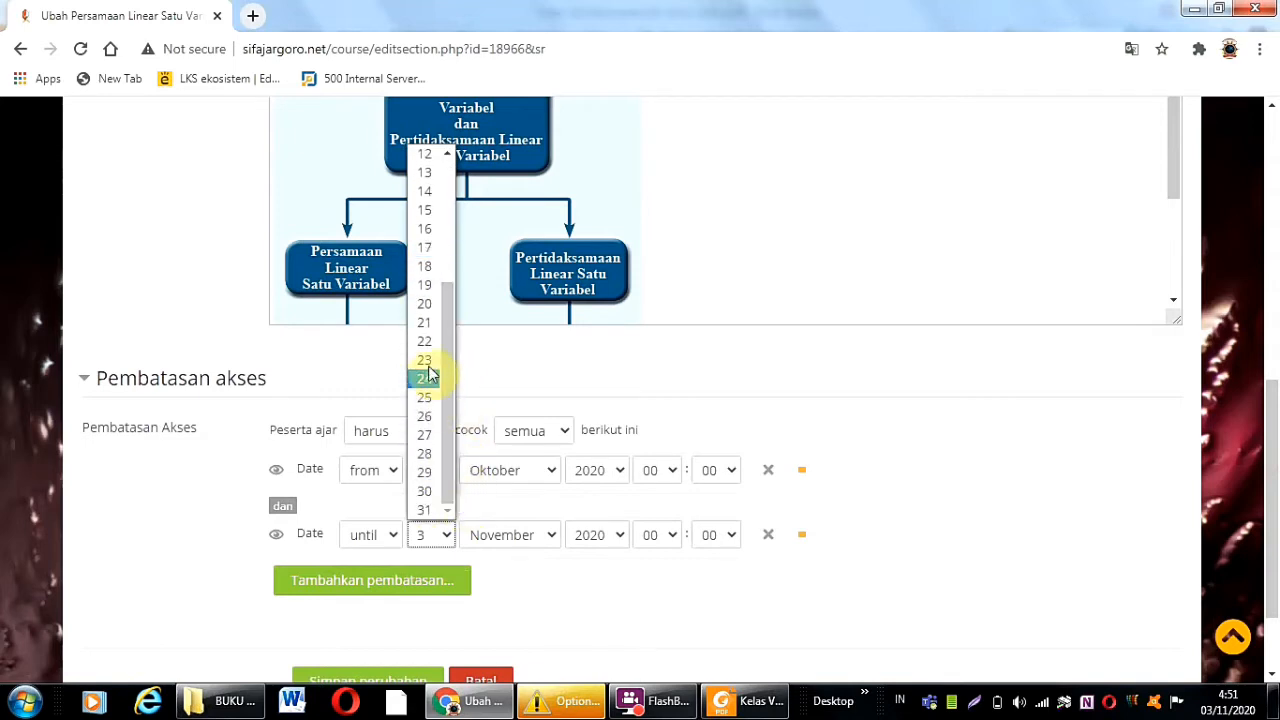
left_click(424, 210)
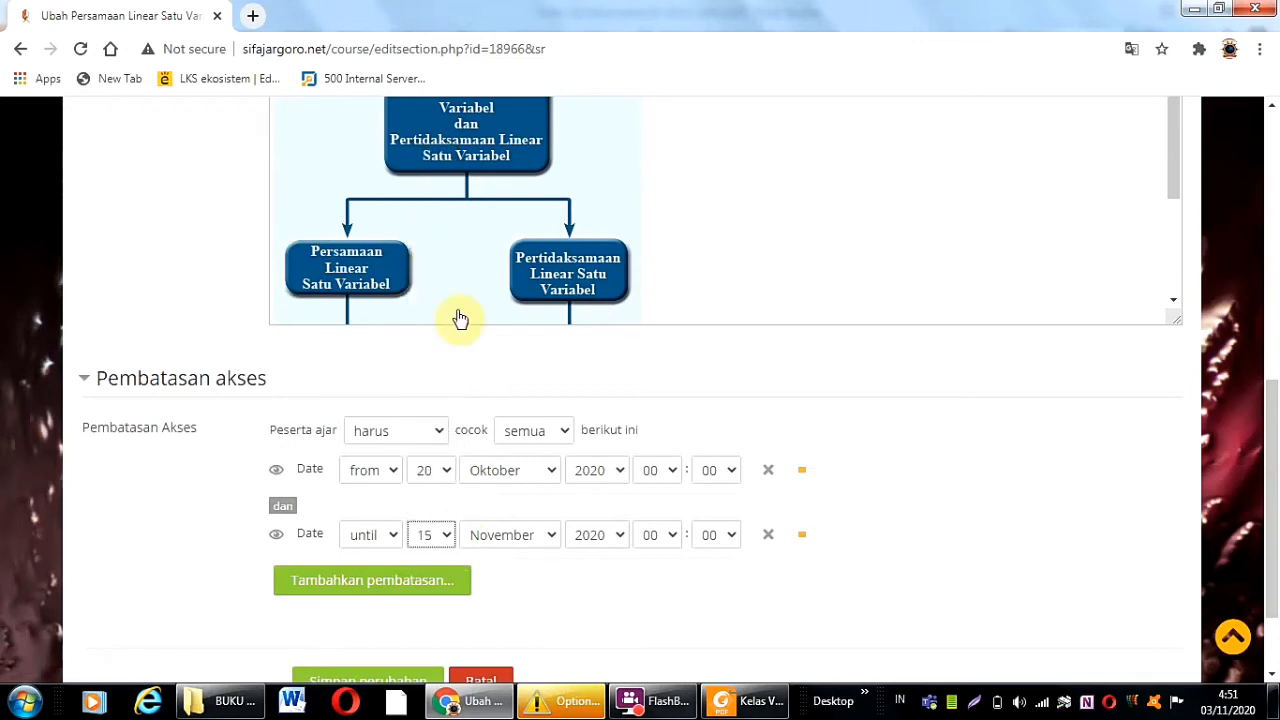
left_click(551, 543)
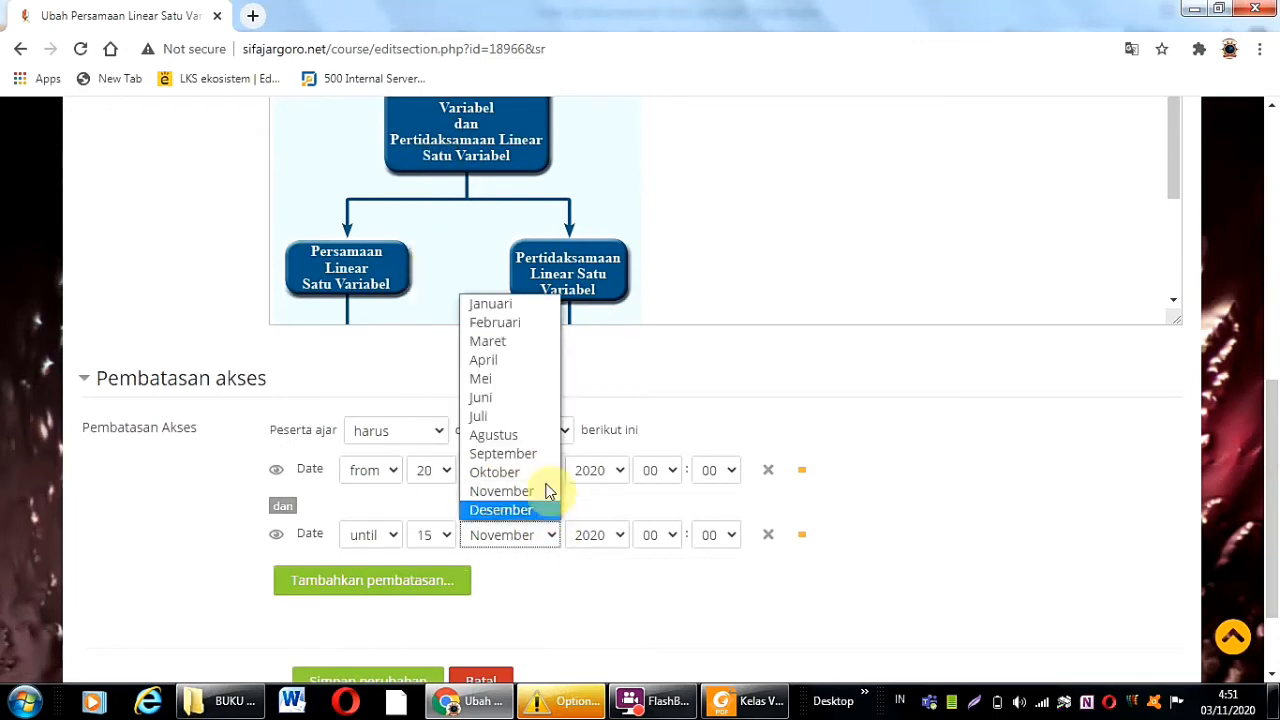
left_click(510, 510)
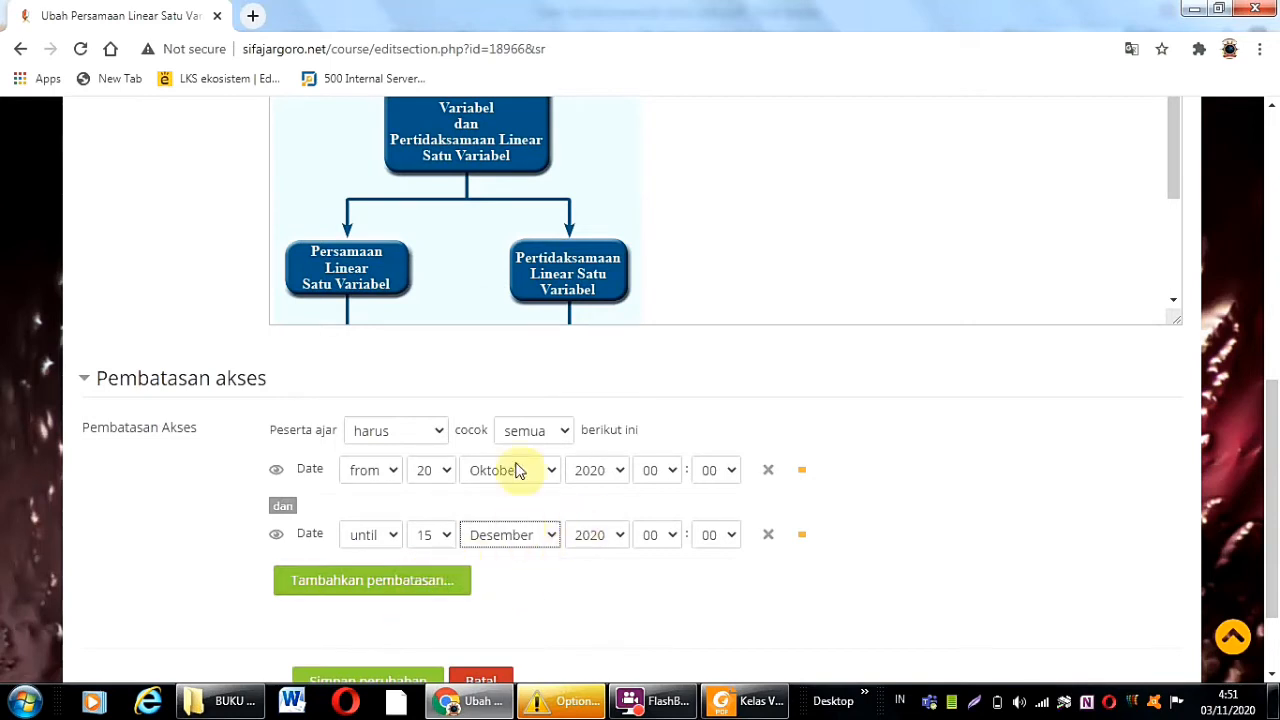
- Set the PLSV and PtLSV topic's restrictions to match "apapun" of the conditions and save the topic changes
left_click(570, 438)
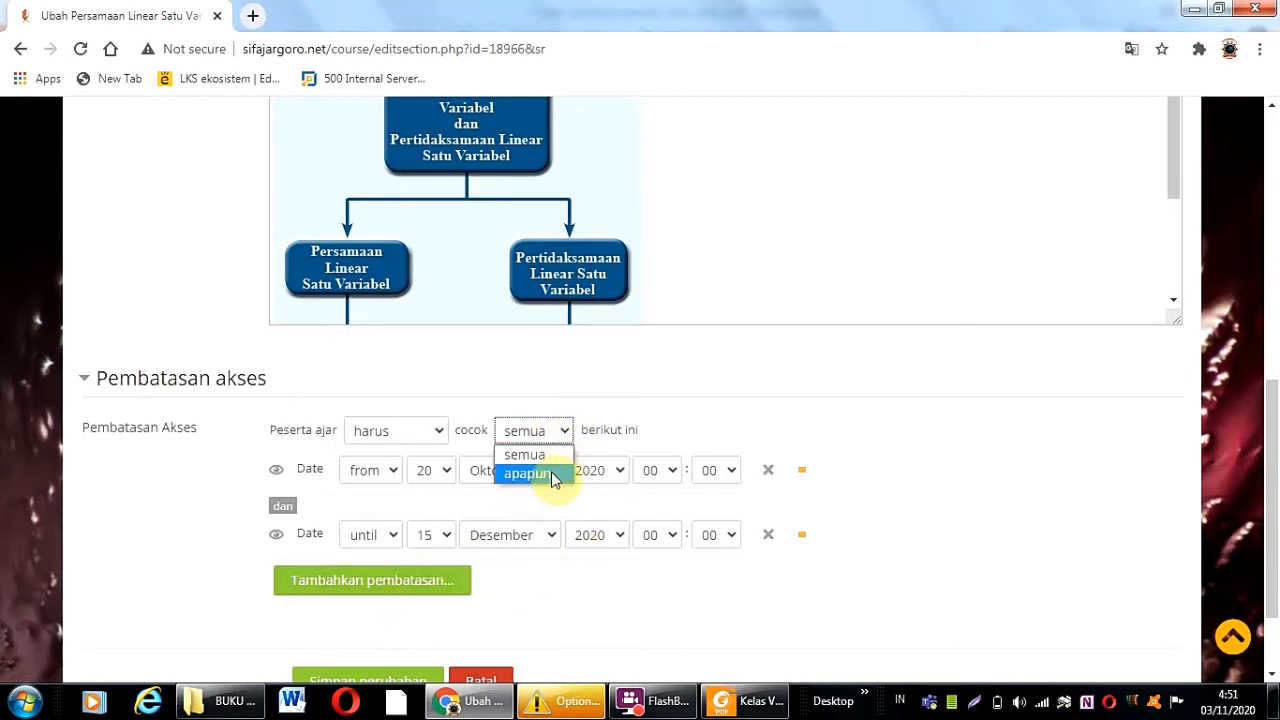
left_click(548, 472)
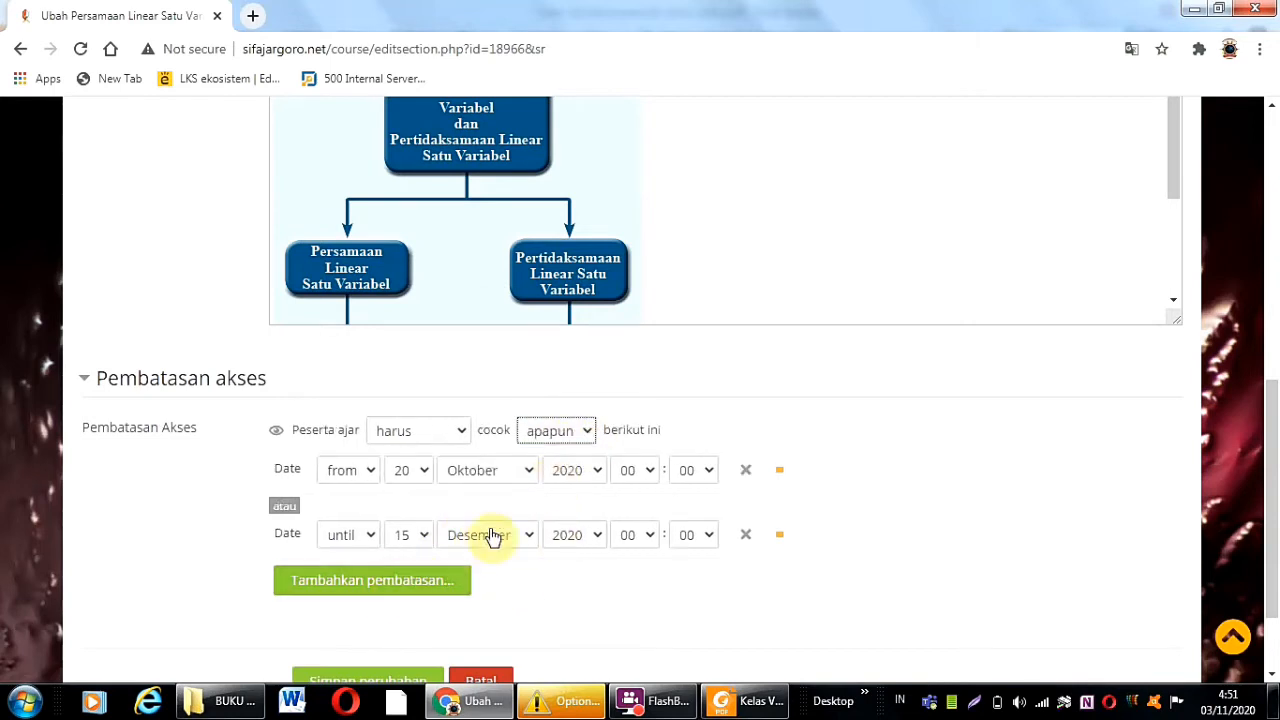
scroll(490, 525, "down", 2)
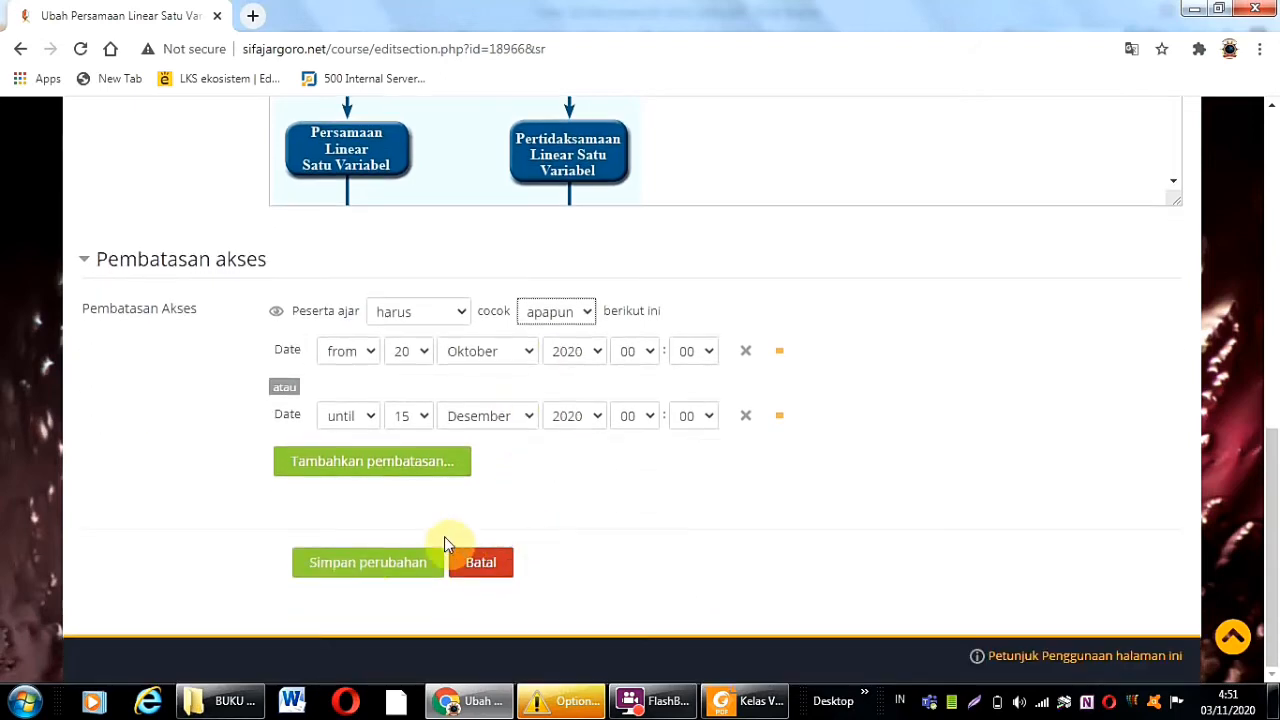
left_click(345, 568)
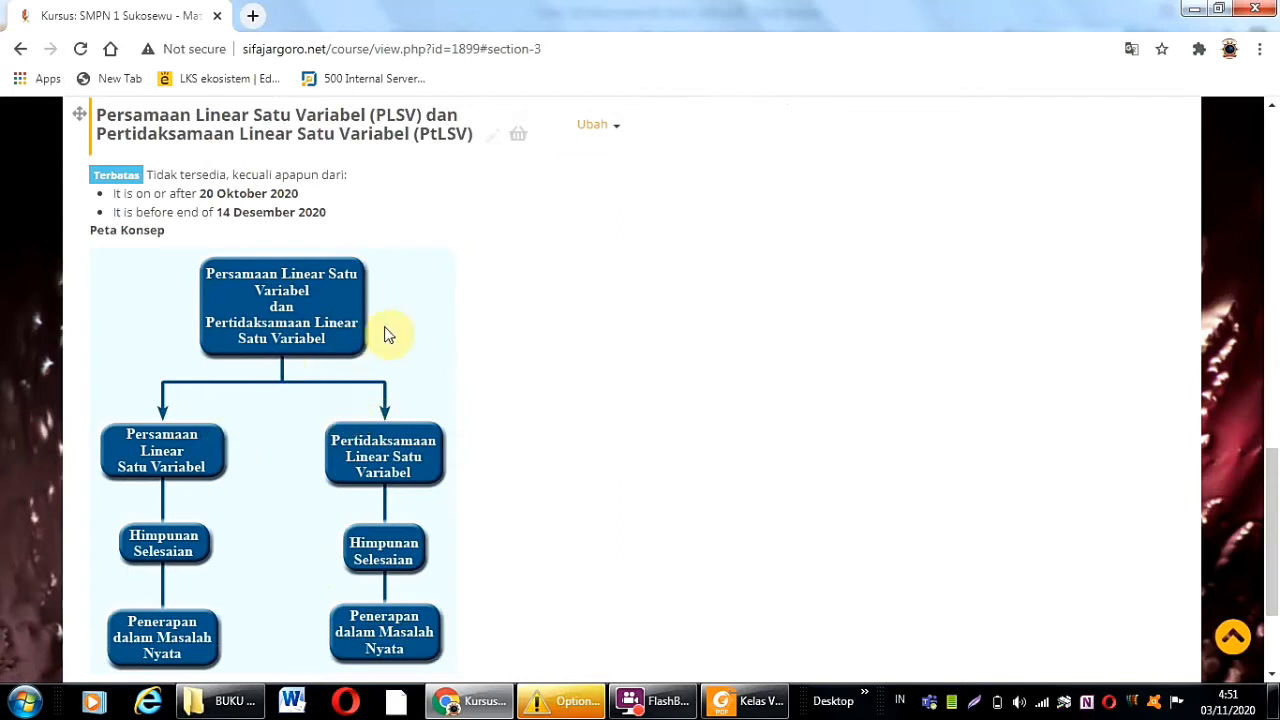
- Add a File resource to the PLSV and PtLSV topic and name it "3.1 Konsep PLSV"
scroll(389, 335, "down", 3)
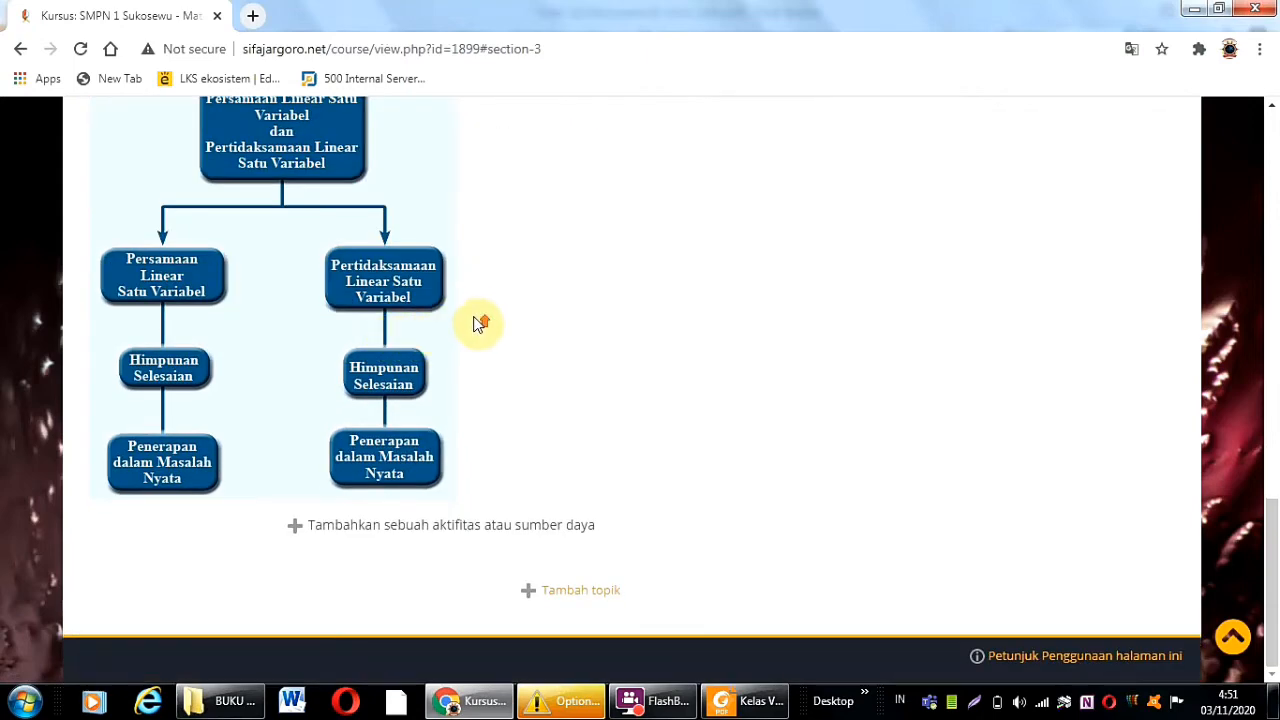
scroll(478, 322, "up", 3)
scroll(408, 355, "down", 3)
left_click(370, 530)
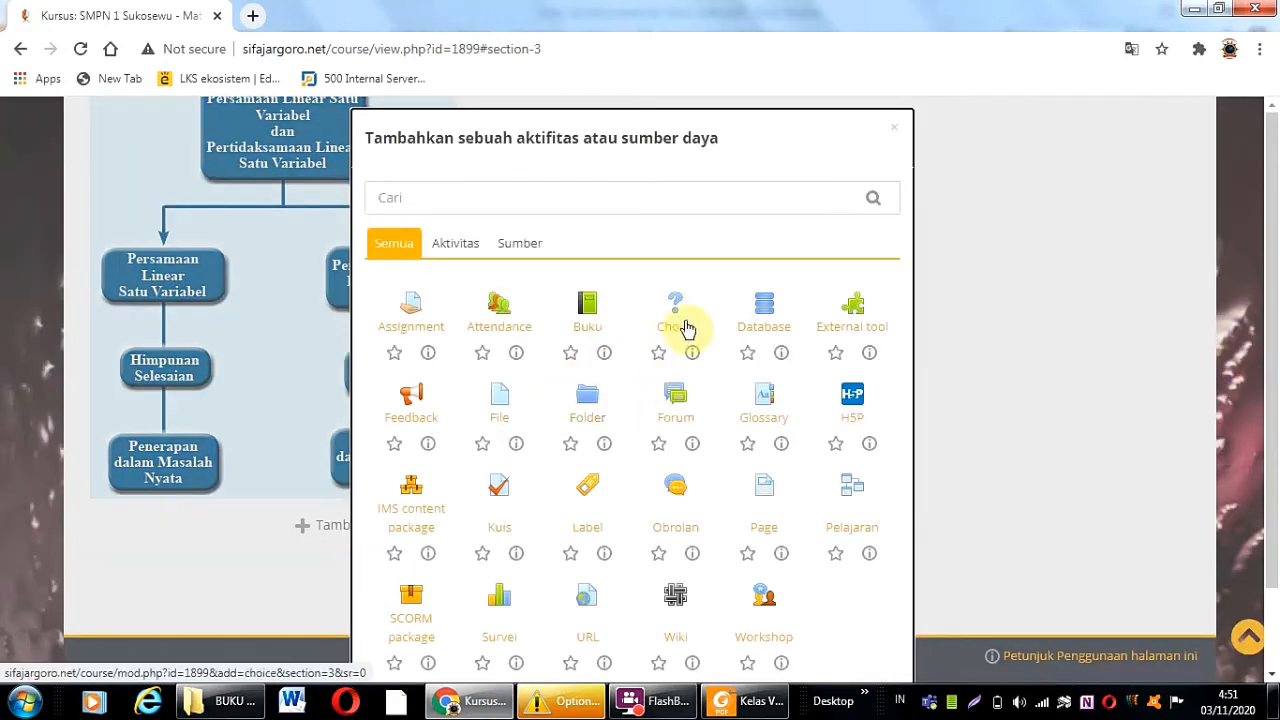
left_click(499, 405)
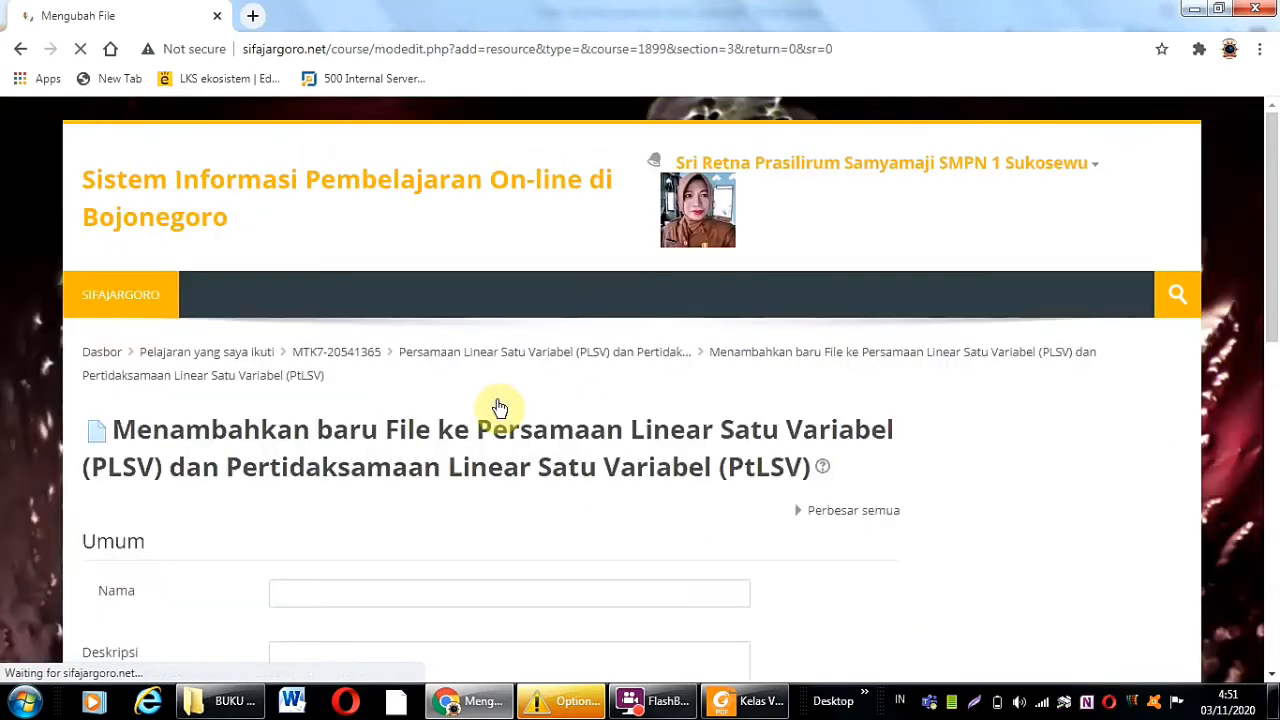
scroll(502, 445, "down", 2)
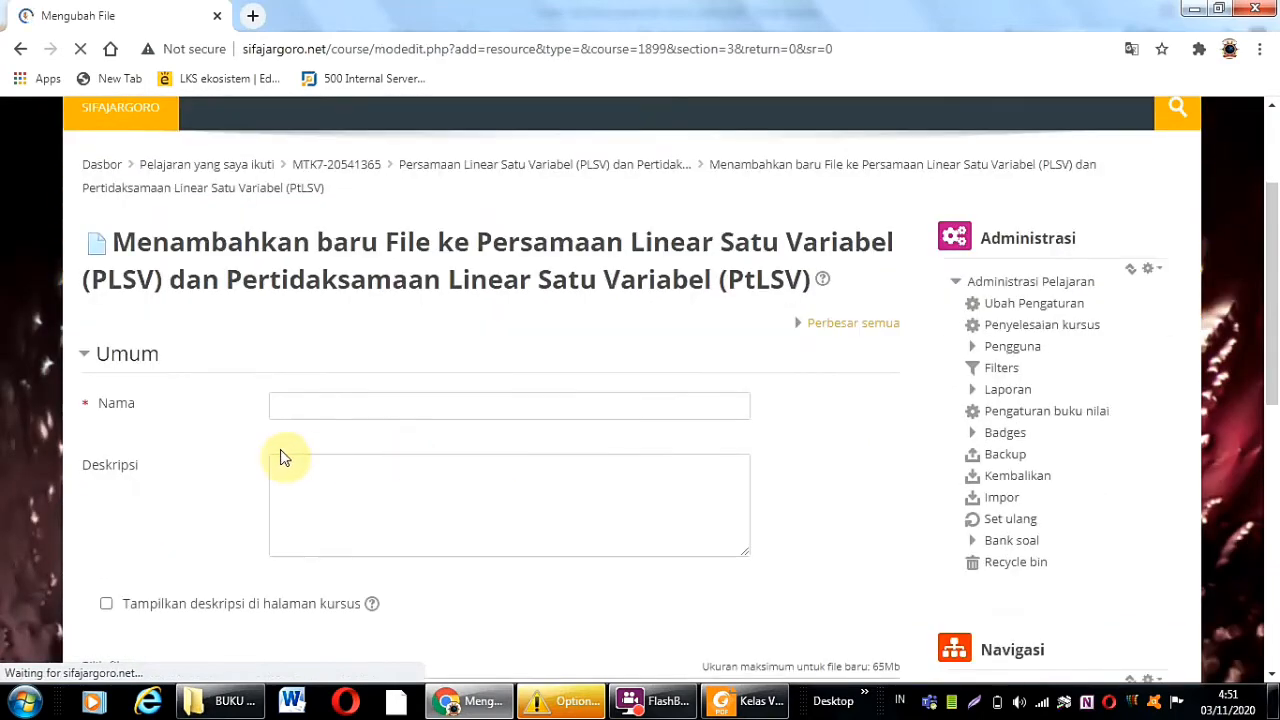
left_click(340, 440)
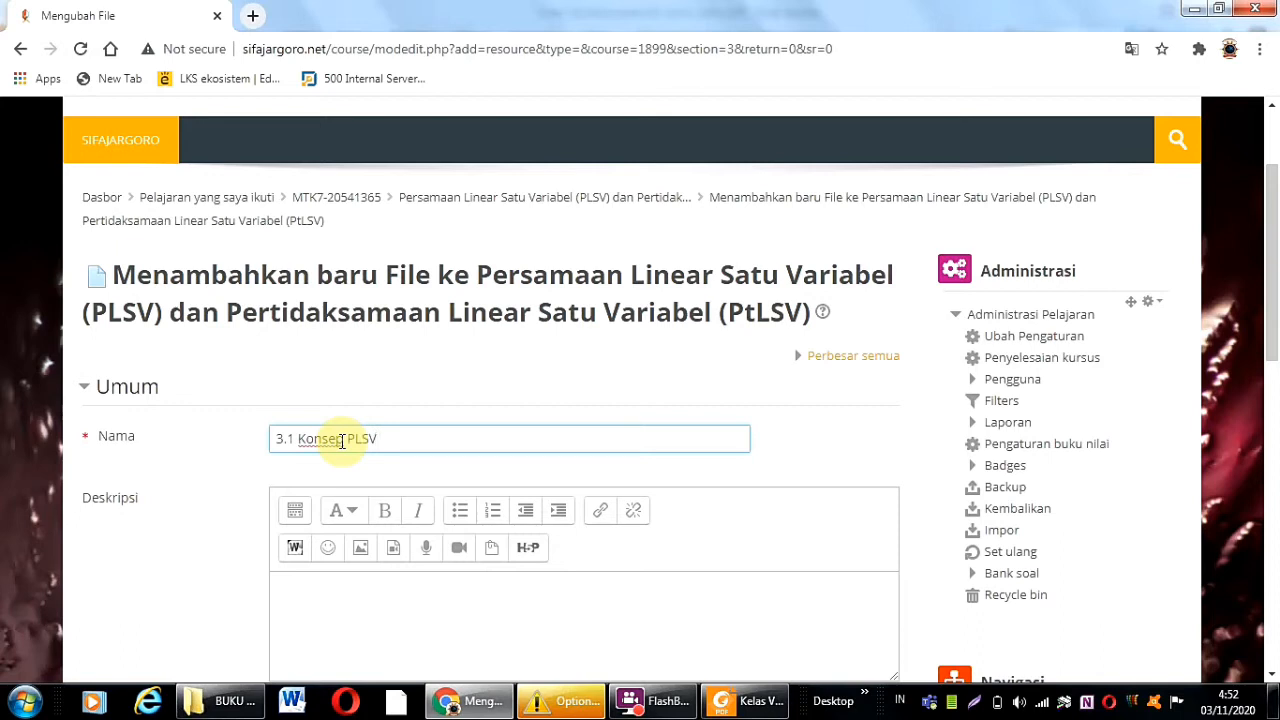
- Enter the bold description "Pelajari dan Pahami materi berikut!" for the file resource and enable displaying it on the course page
scroll(400, 455, "down", 2)
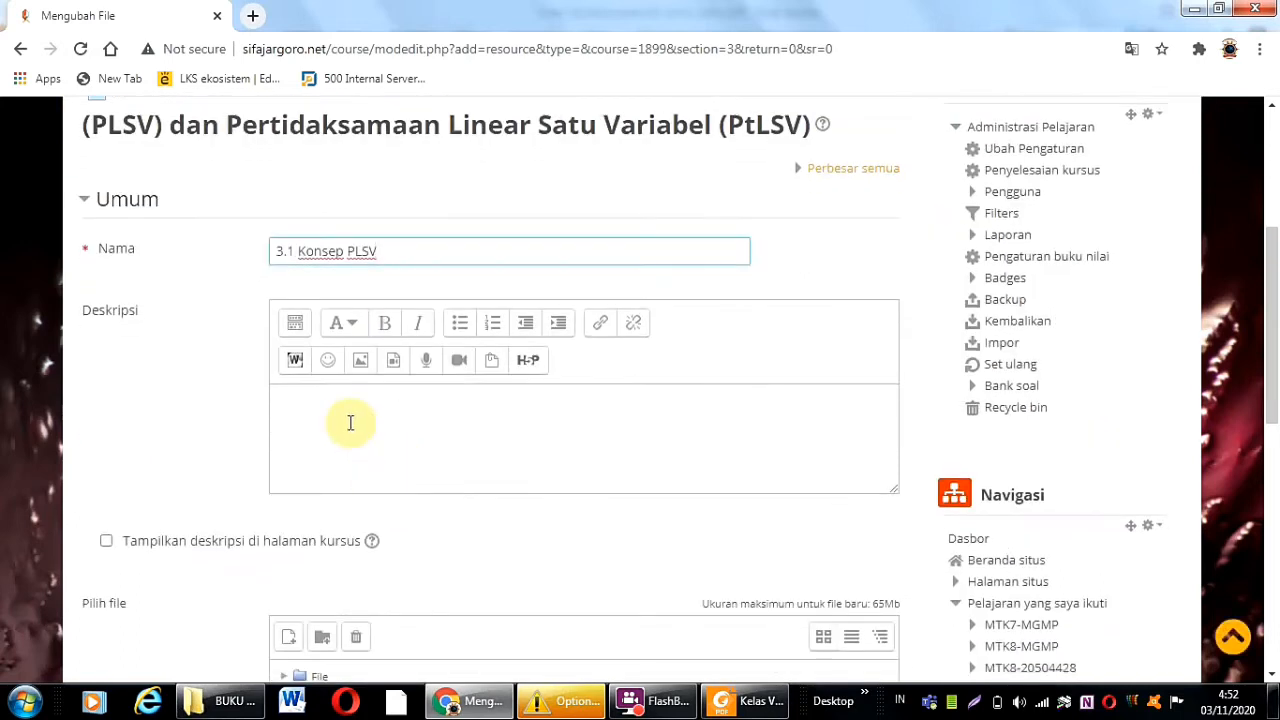
left_click(360, 401)
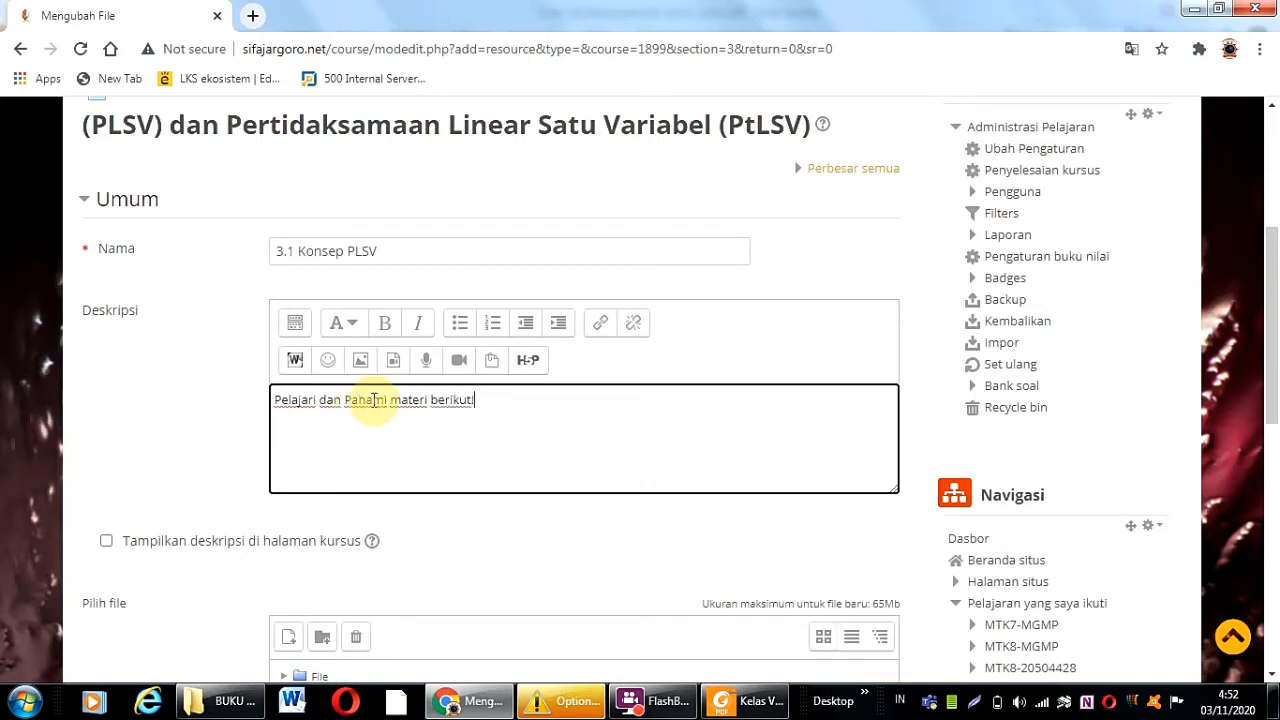
left_click_drag(540, 400, 221, 445)
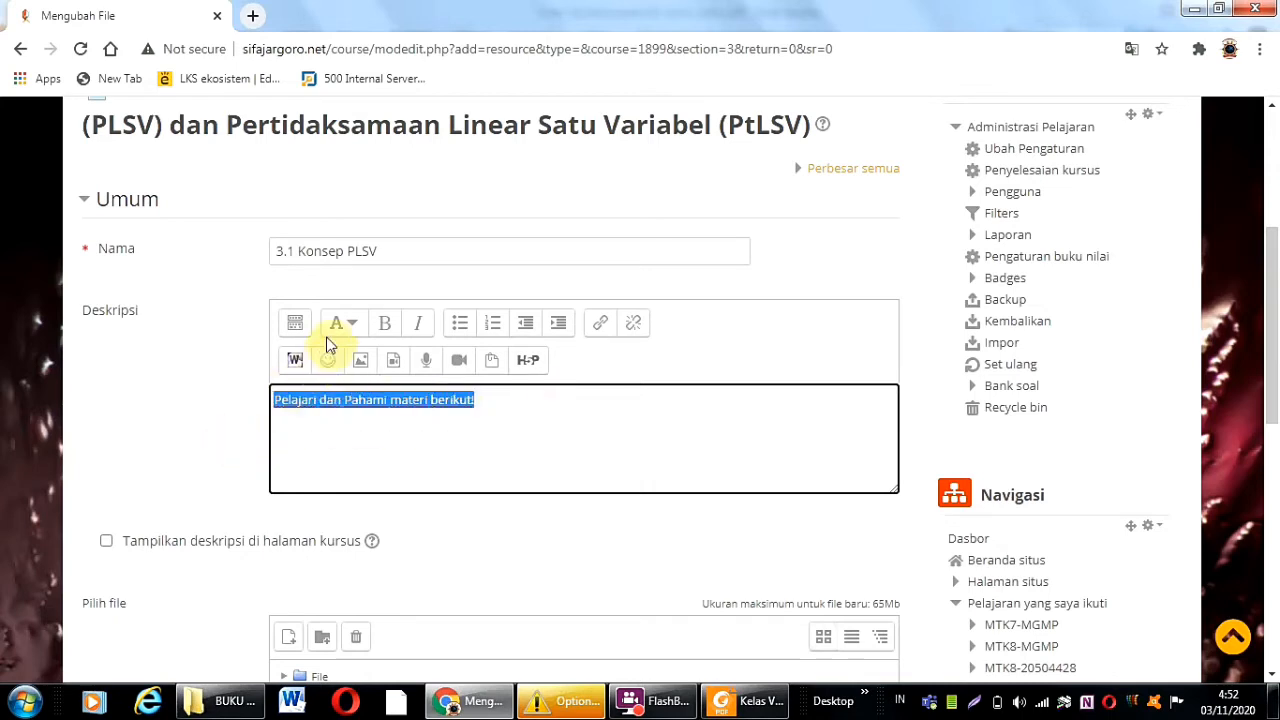
left_click(385, 323)
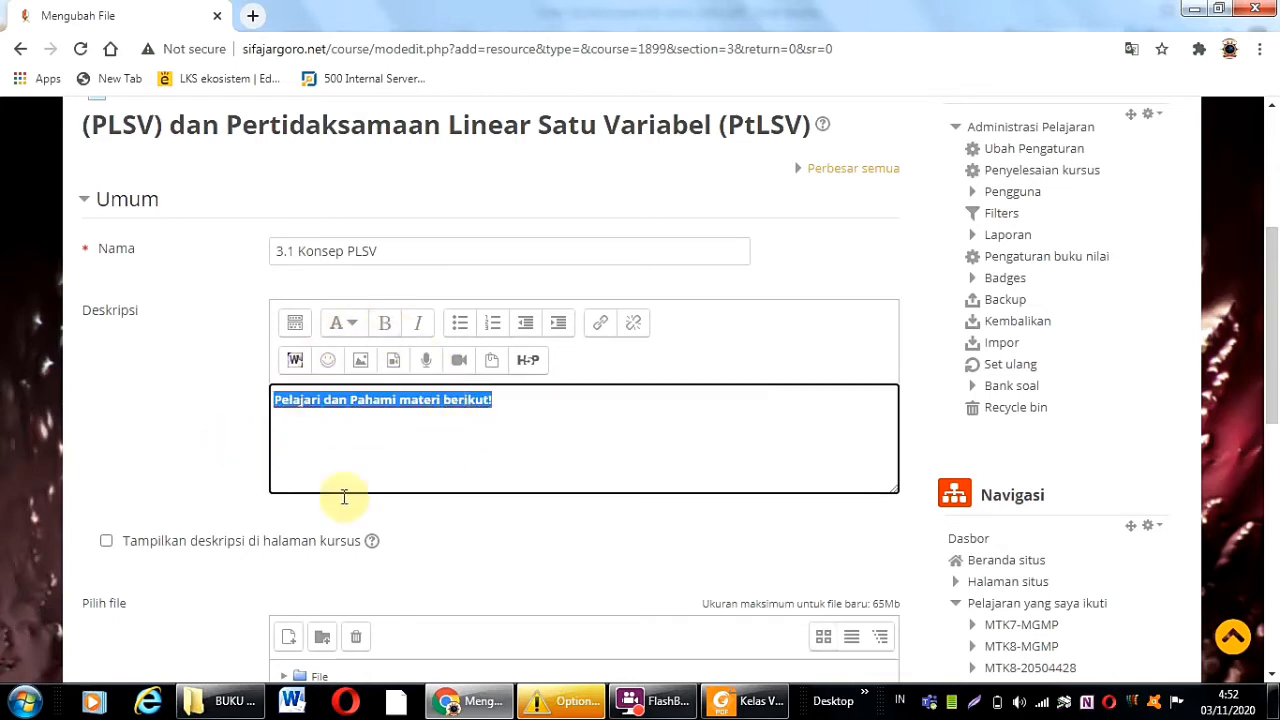
left_click(107, 543)
- Upload the PDF "1 konsep plsv sifajargoro" from the "plsv dan ptlsv" folder as the resource's file
scroll(480, 435, "down", 1)
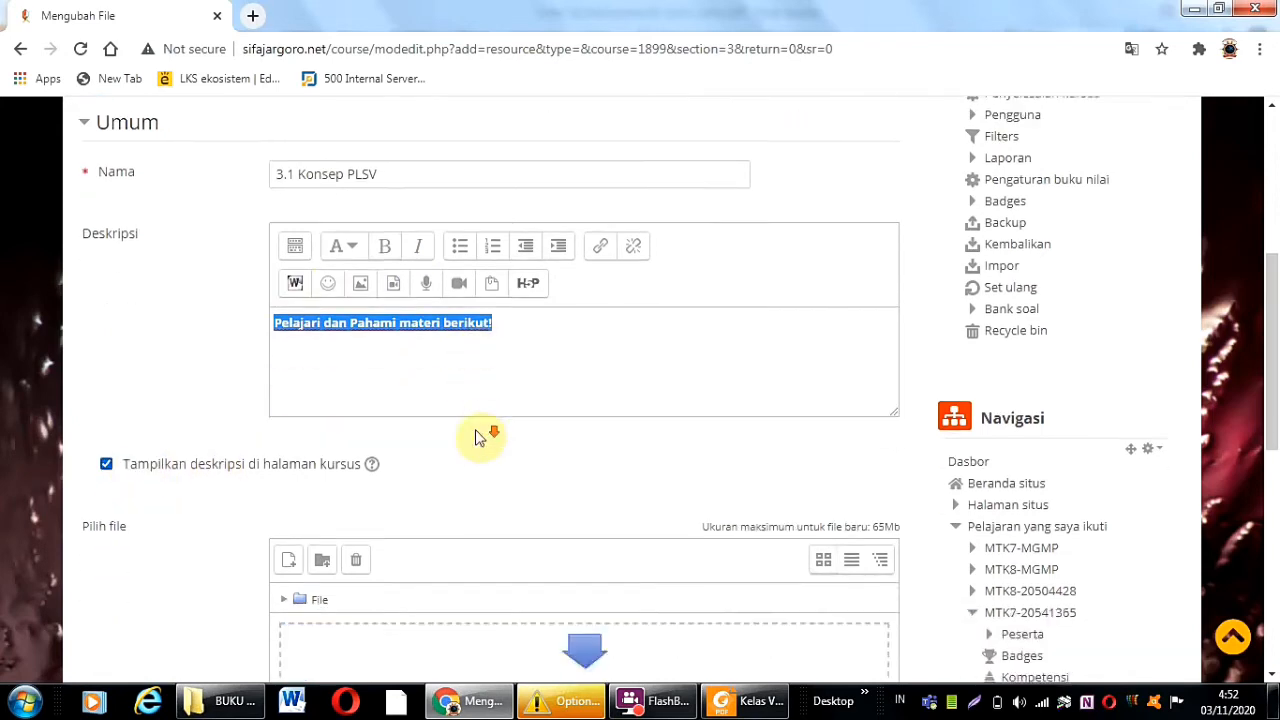
scroll(478, 437, "down", 2)
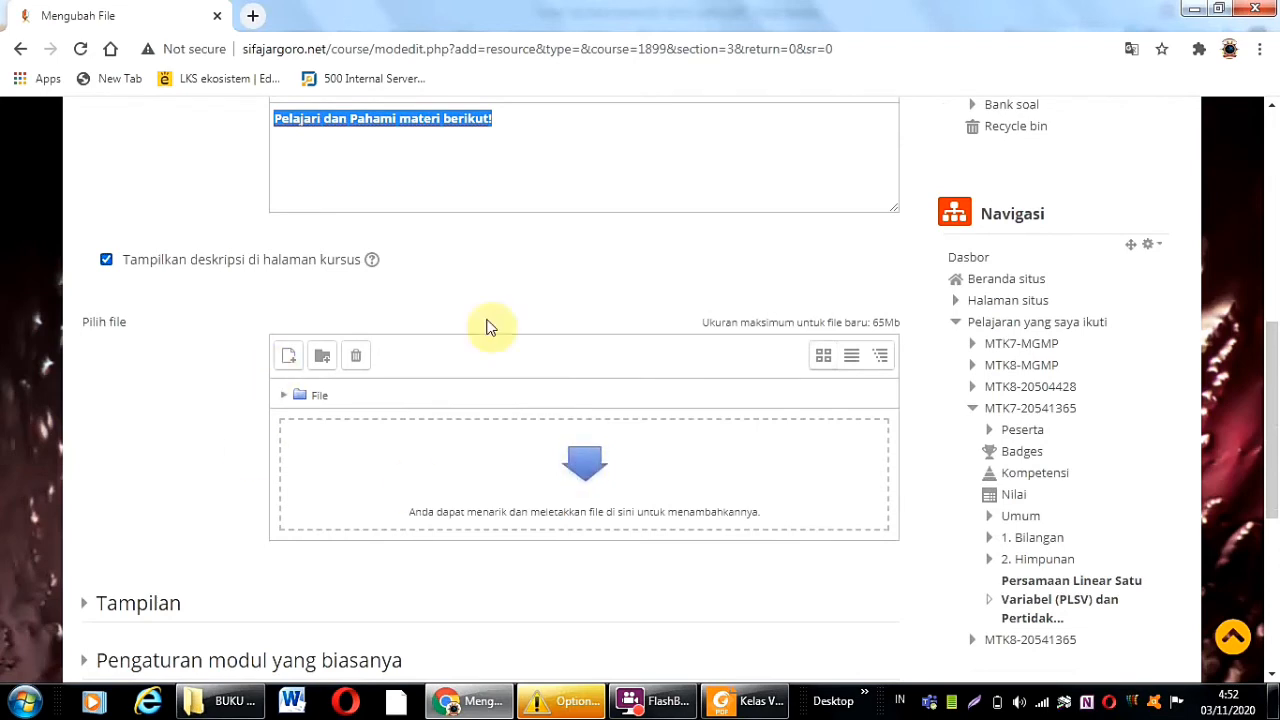
left_click(585, 465)
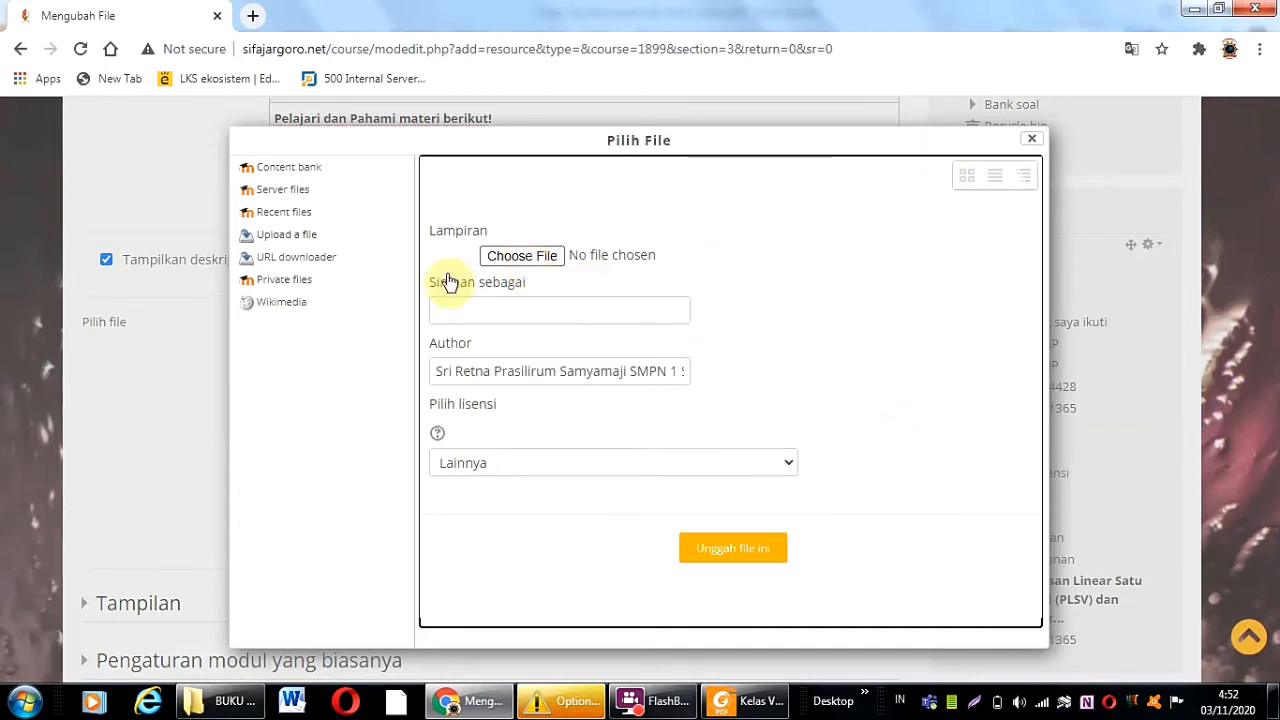
left_click(271, 237)
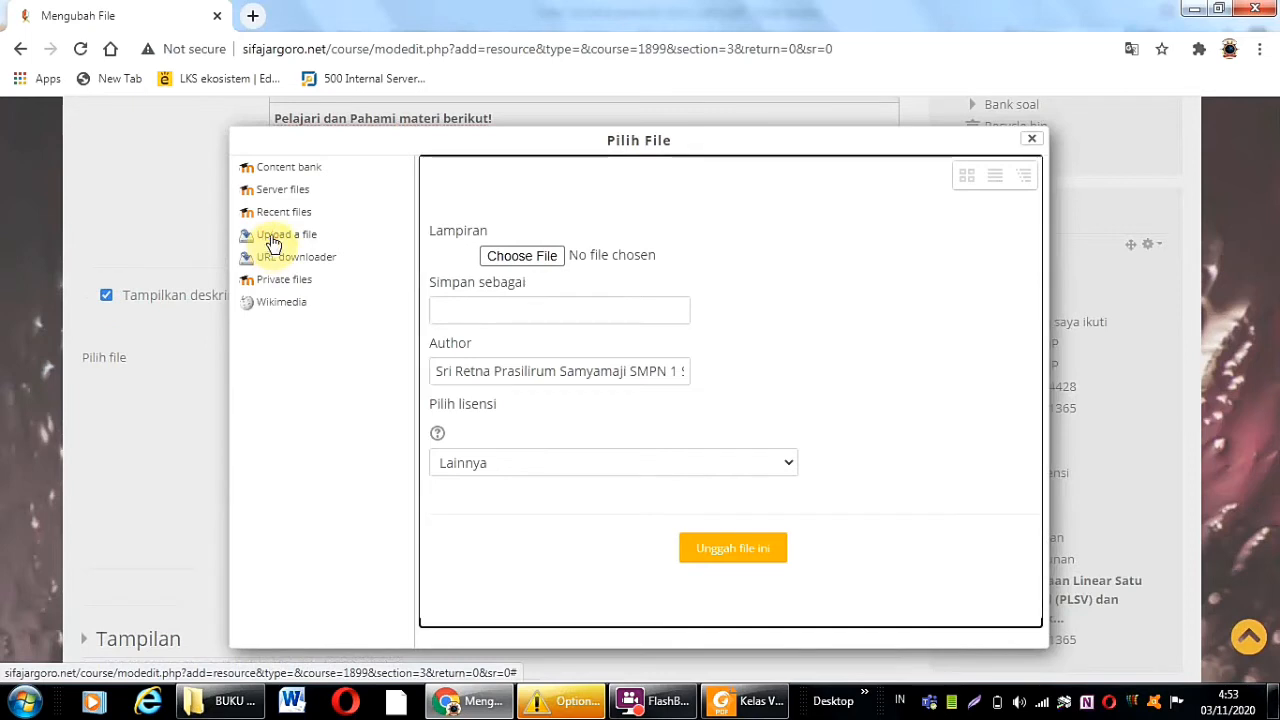
left_click(513, 258)
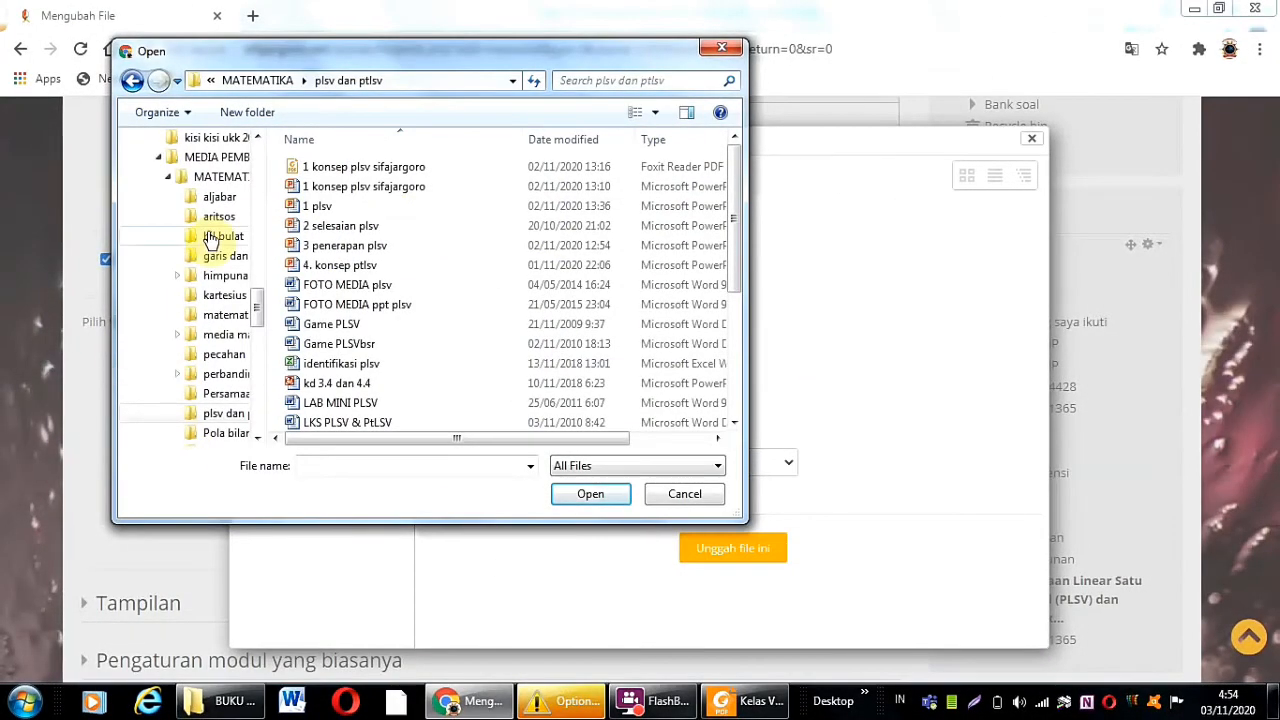
left_click(350, 170)
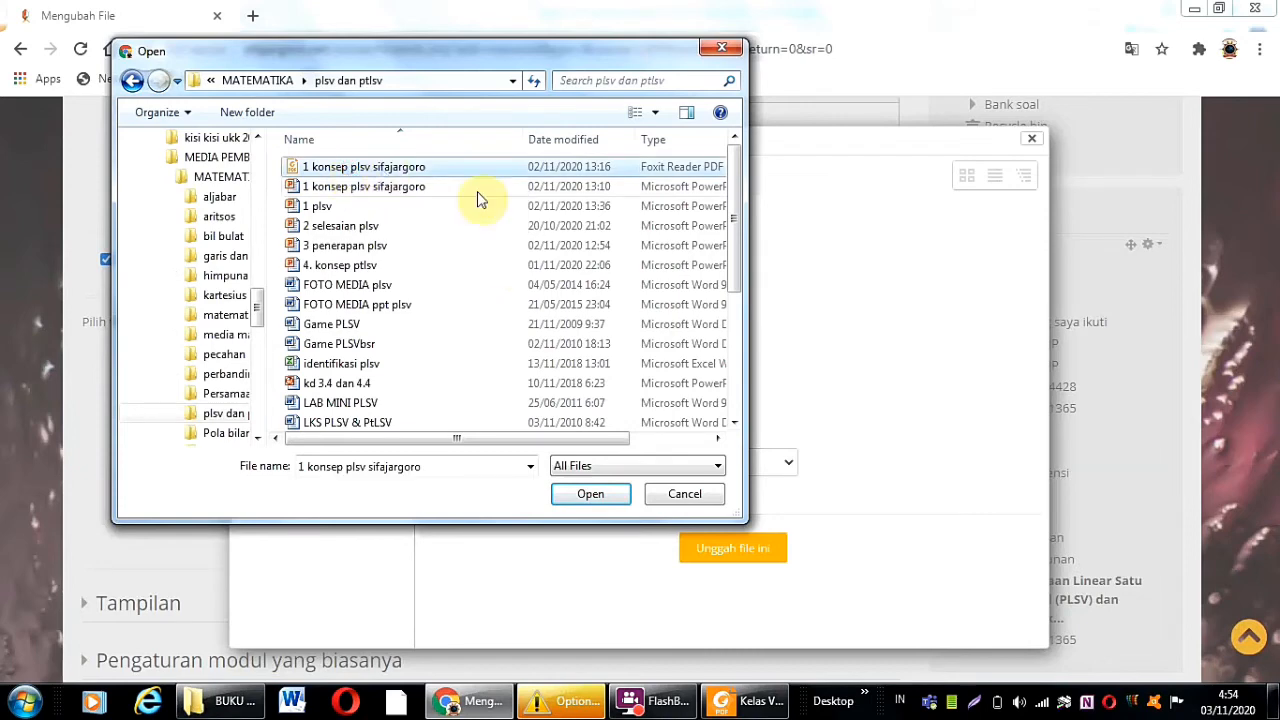
left_click(594, 494)
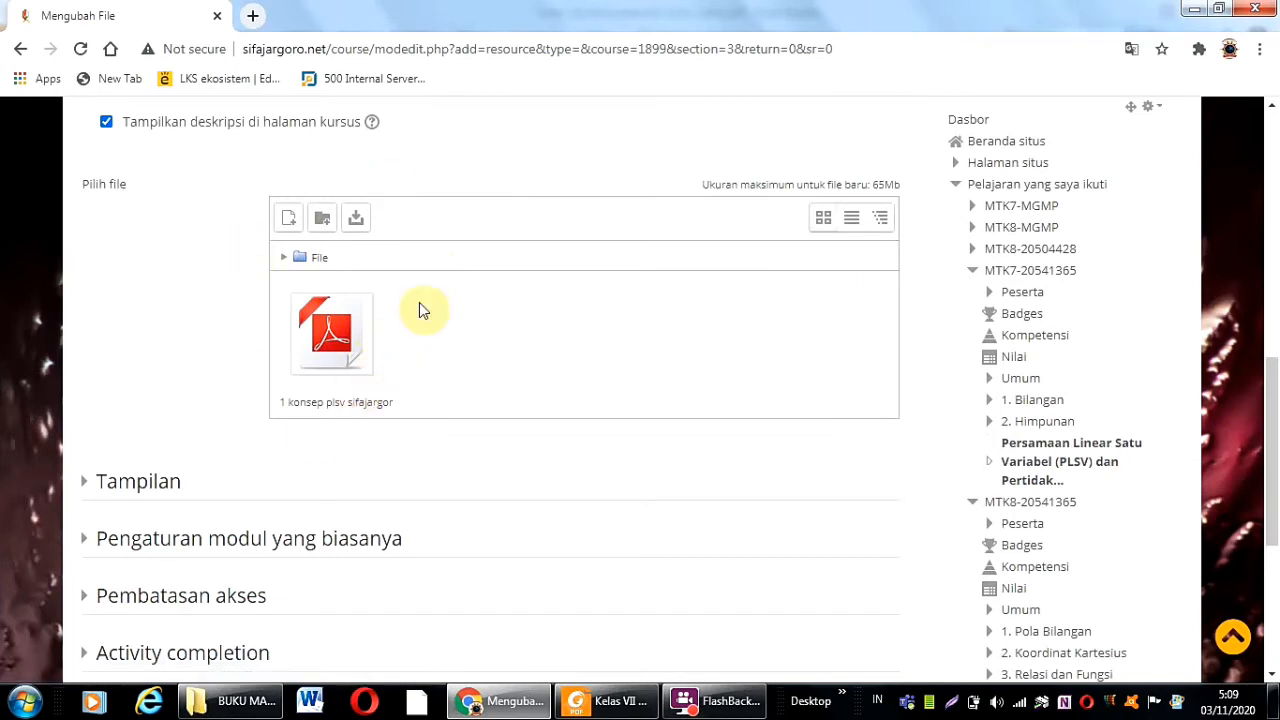
- Add a Date restriction allowing access to the "3.1 Konsep PLSV" file from 20 Oktober 2020
scroll(440, 370, "down", 1)
scroll(440, 370, "down", 1)
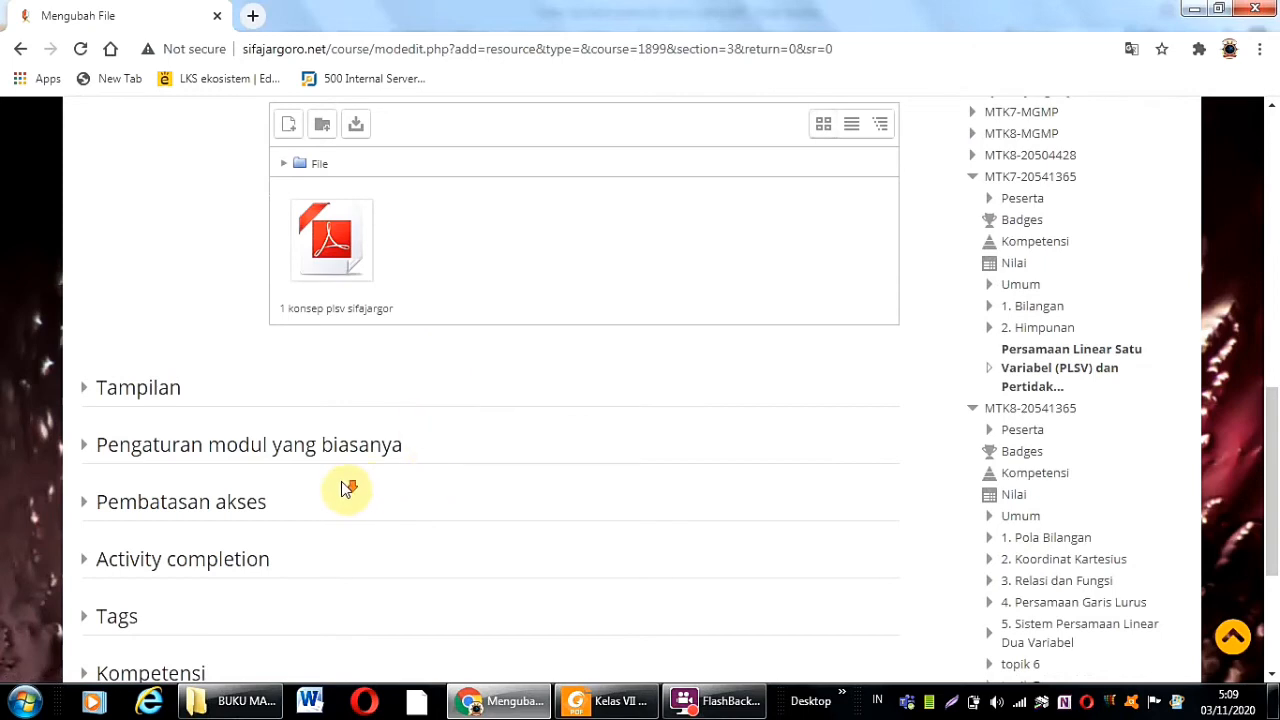
scroll(349, 480, "down", 1)
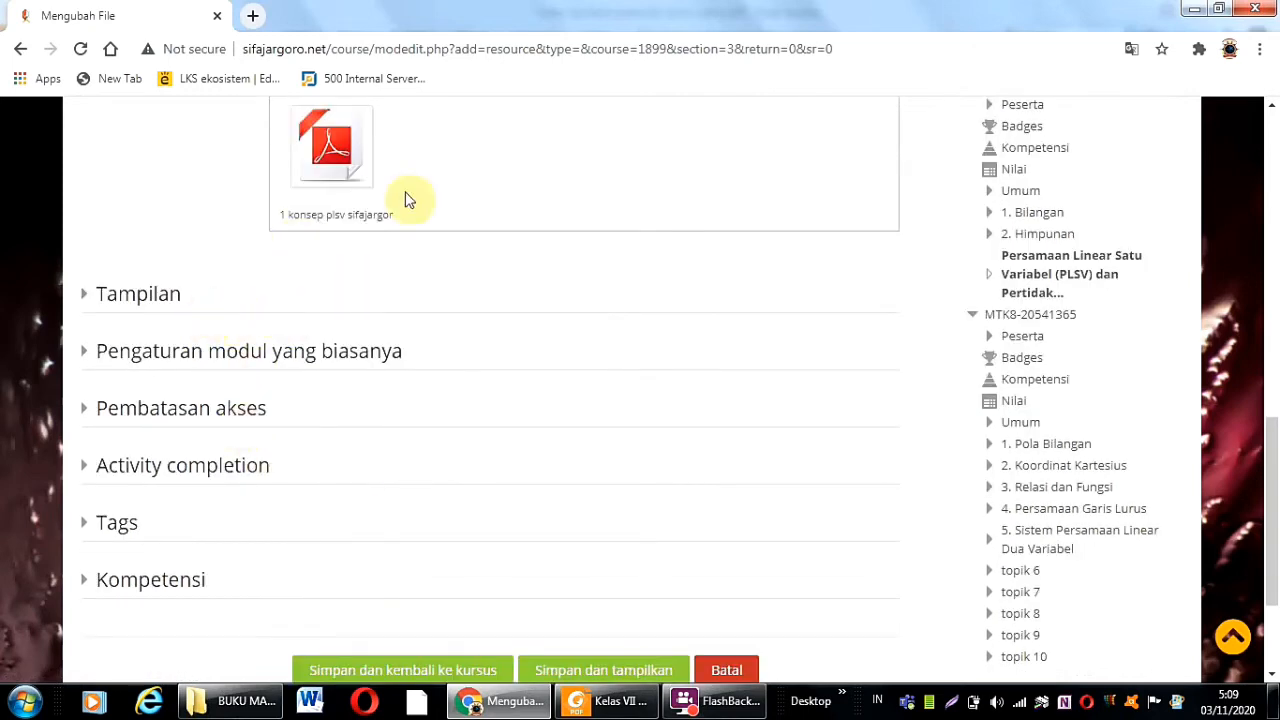
left_click(230, 420)
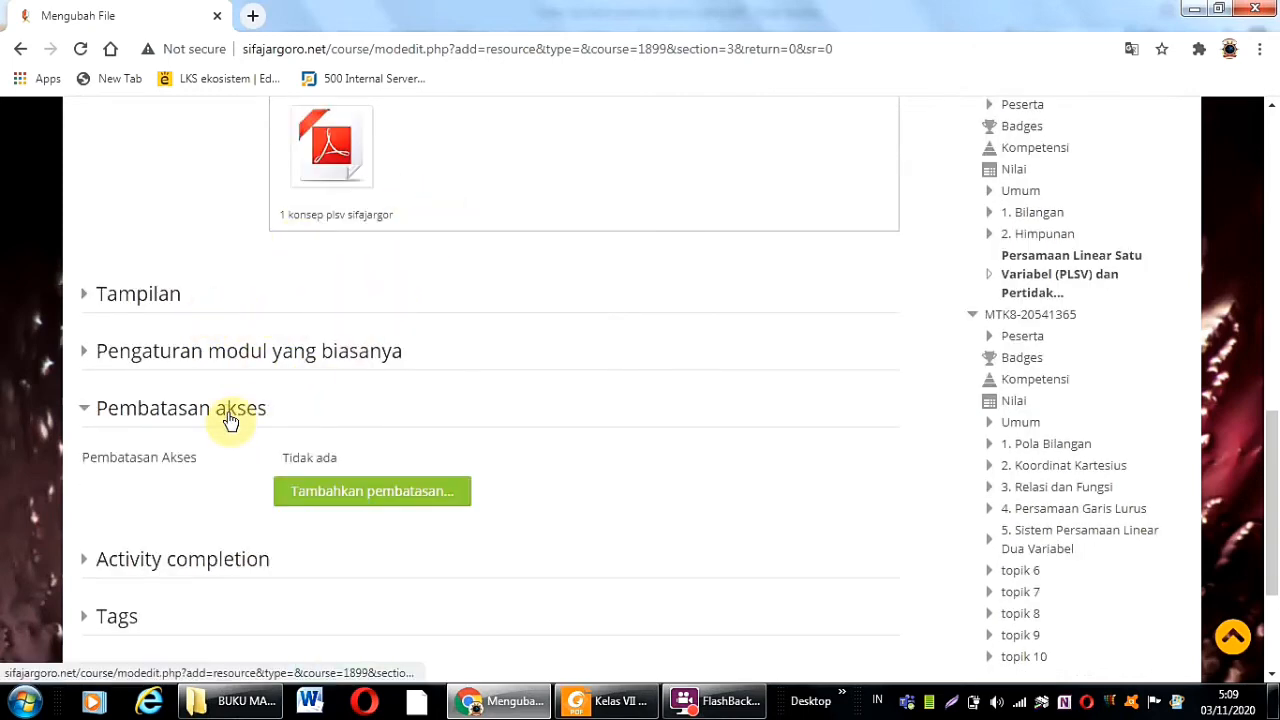
left_click(378, 497)
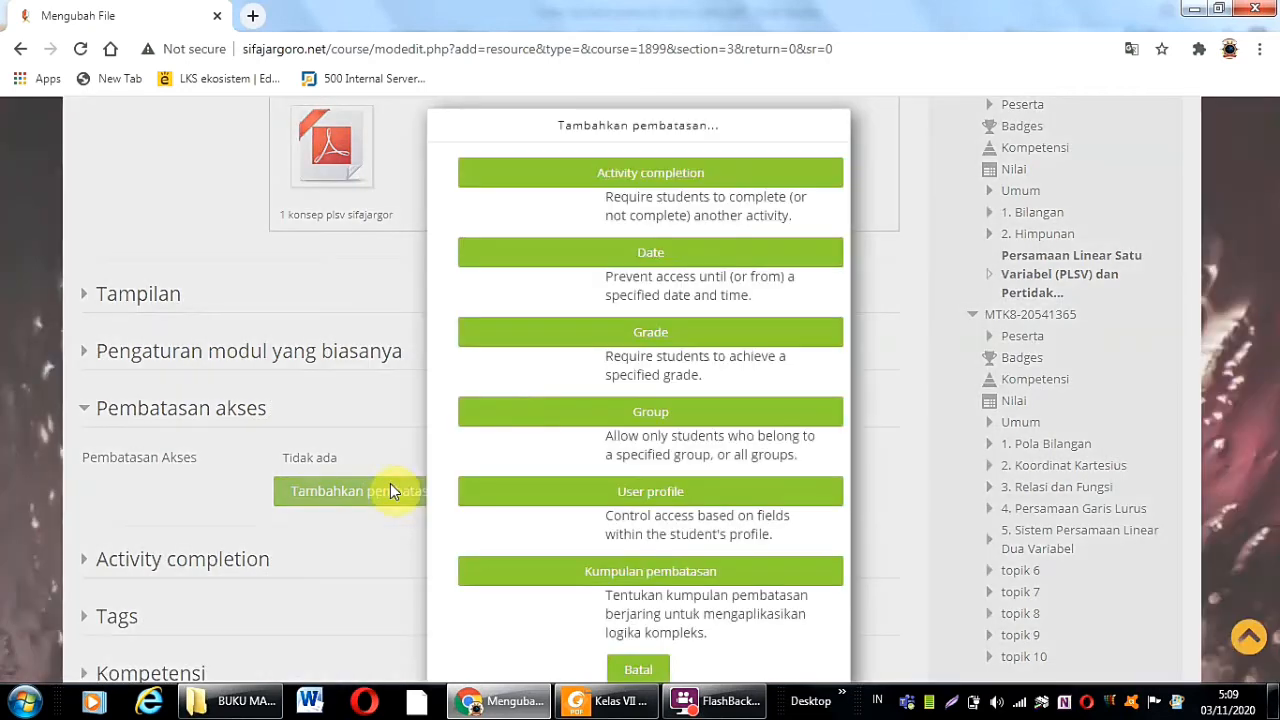
left_click(657, 255)
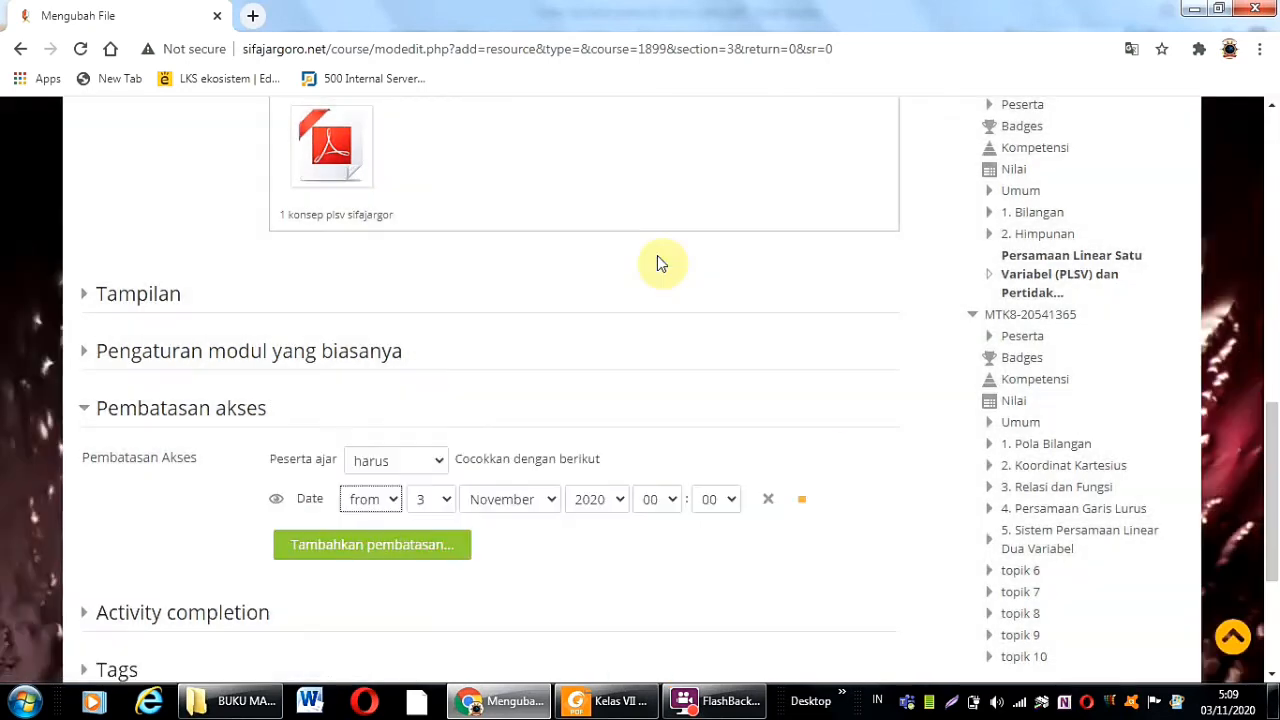
left_click(444, 505)
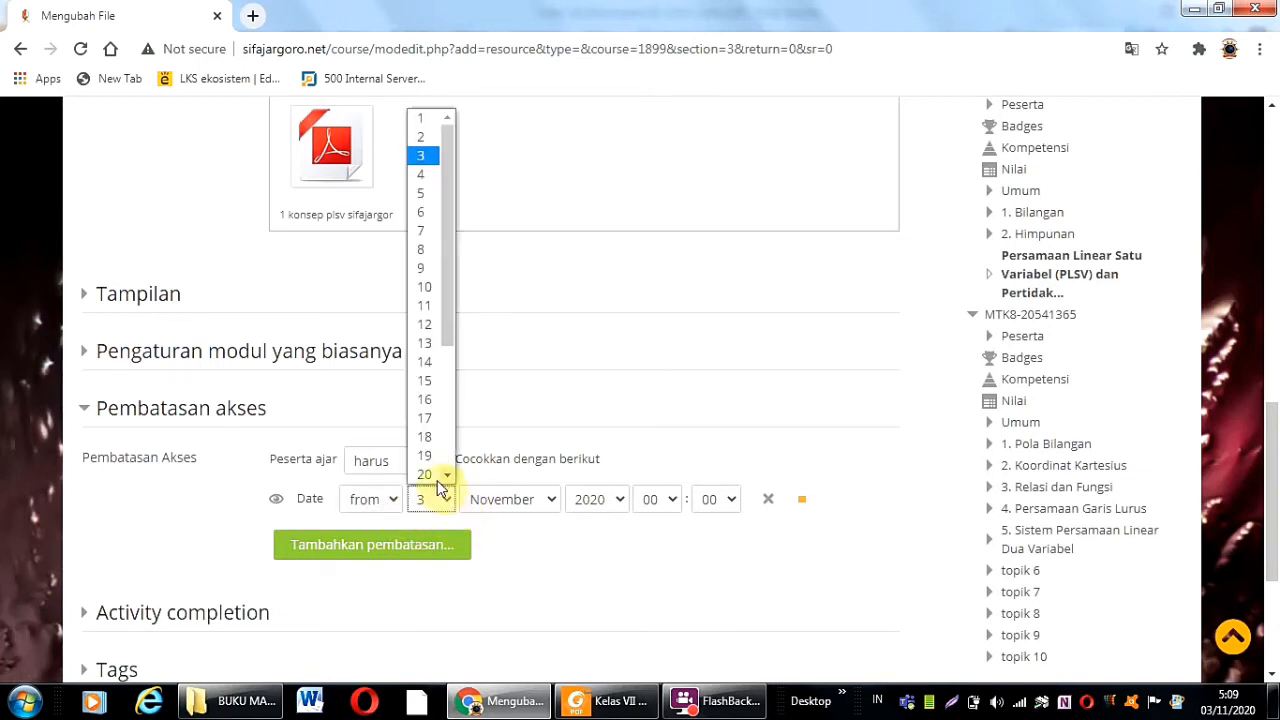
left_click(450, 475)
left_click(551, 502)
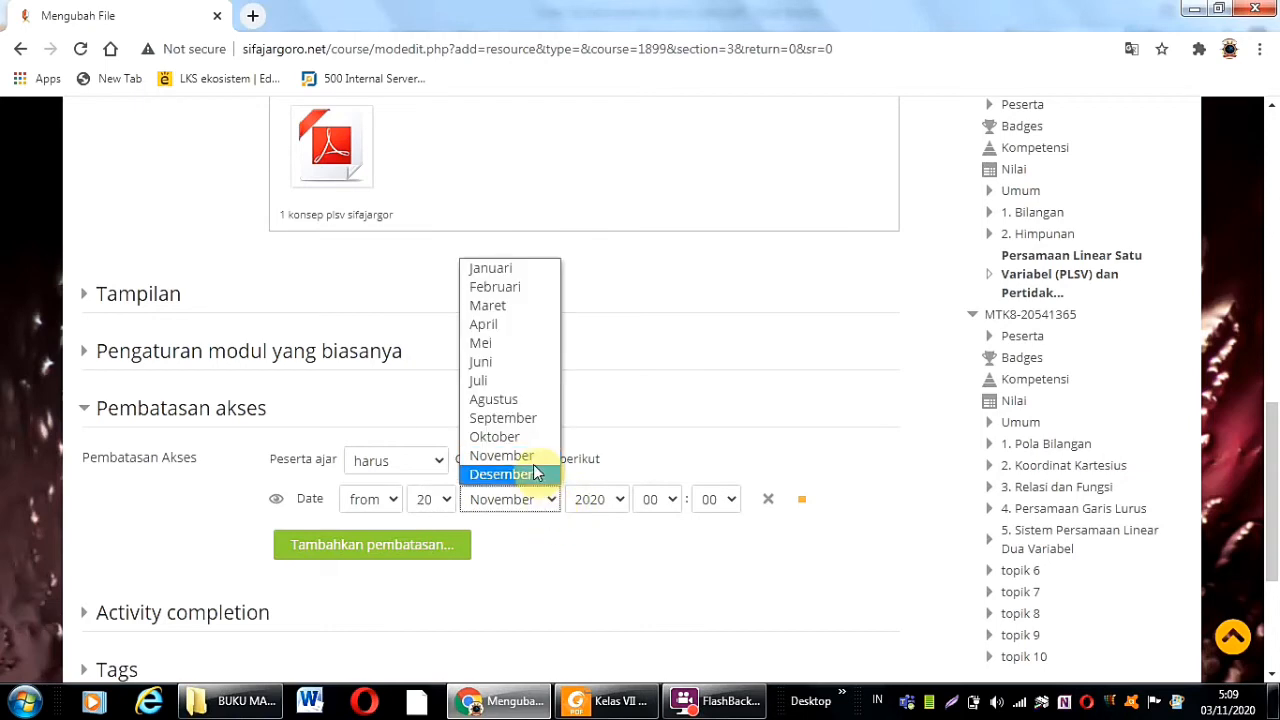
left_click(519, 445)
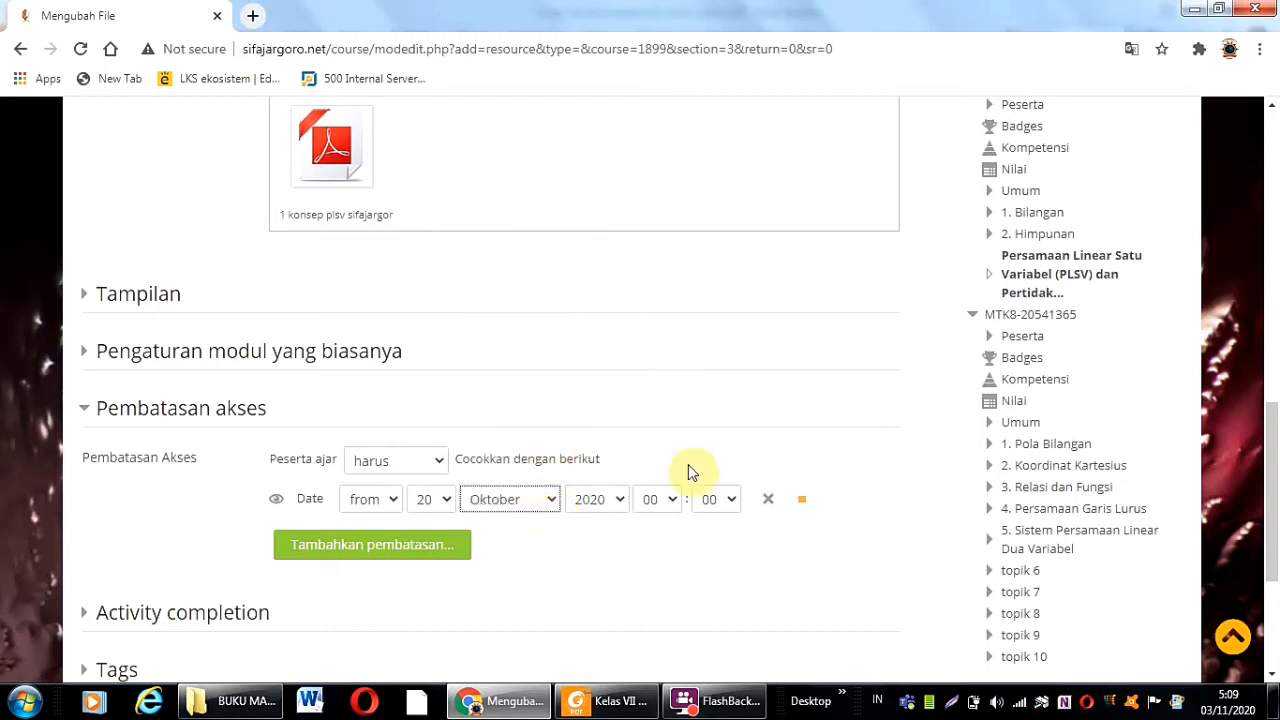
- Add a second Date restriction limiting access to the "3.1 Konsep PLSV" file until 15 Desember 2020
left_click(385, 550)
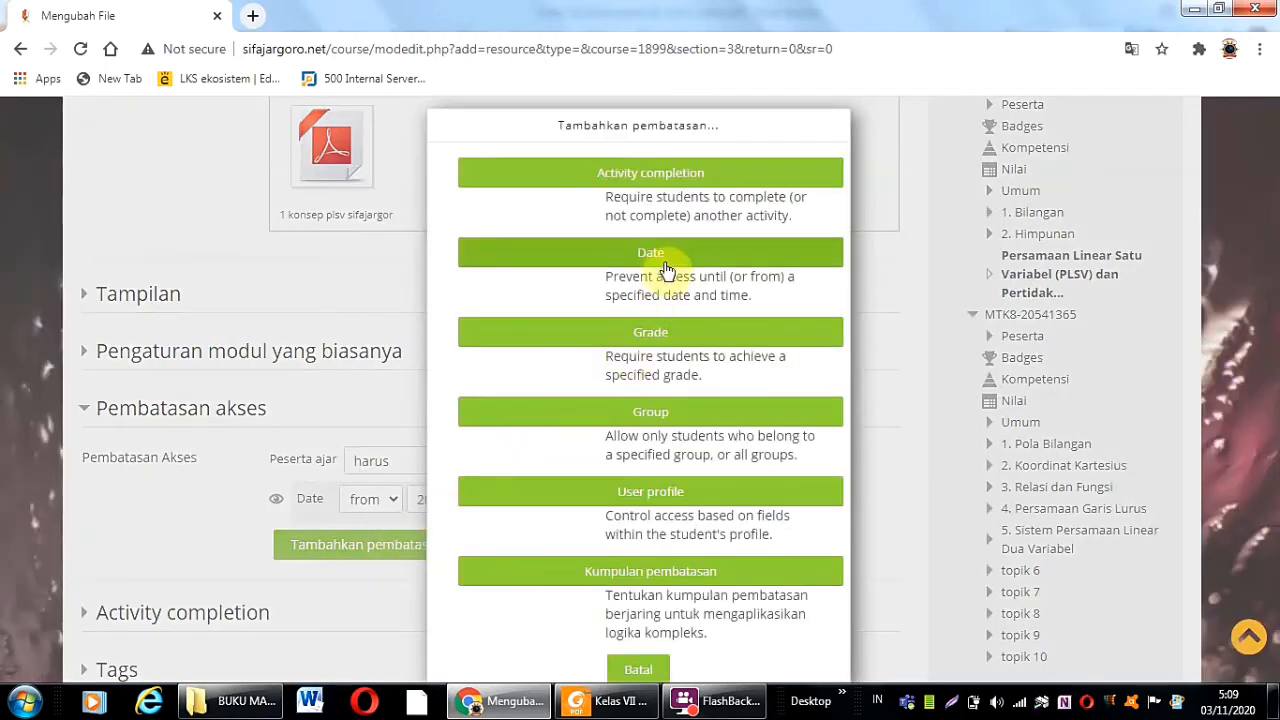
left_click(663, 257)
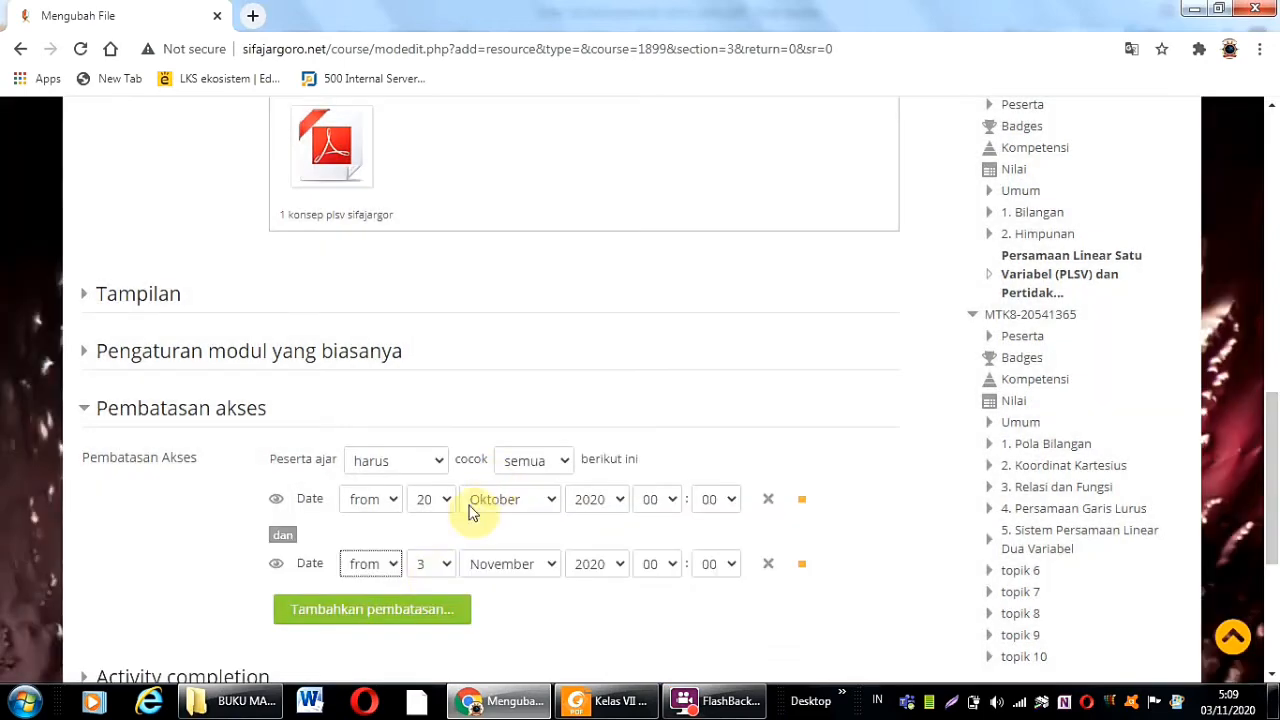
left_click(393, 565)
left_click(370, 602)
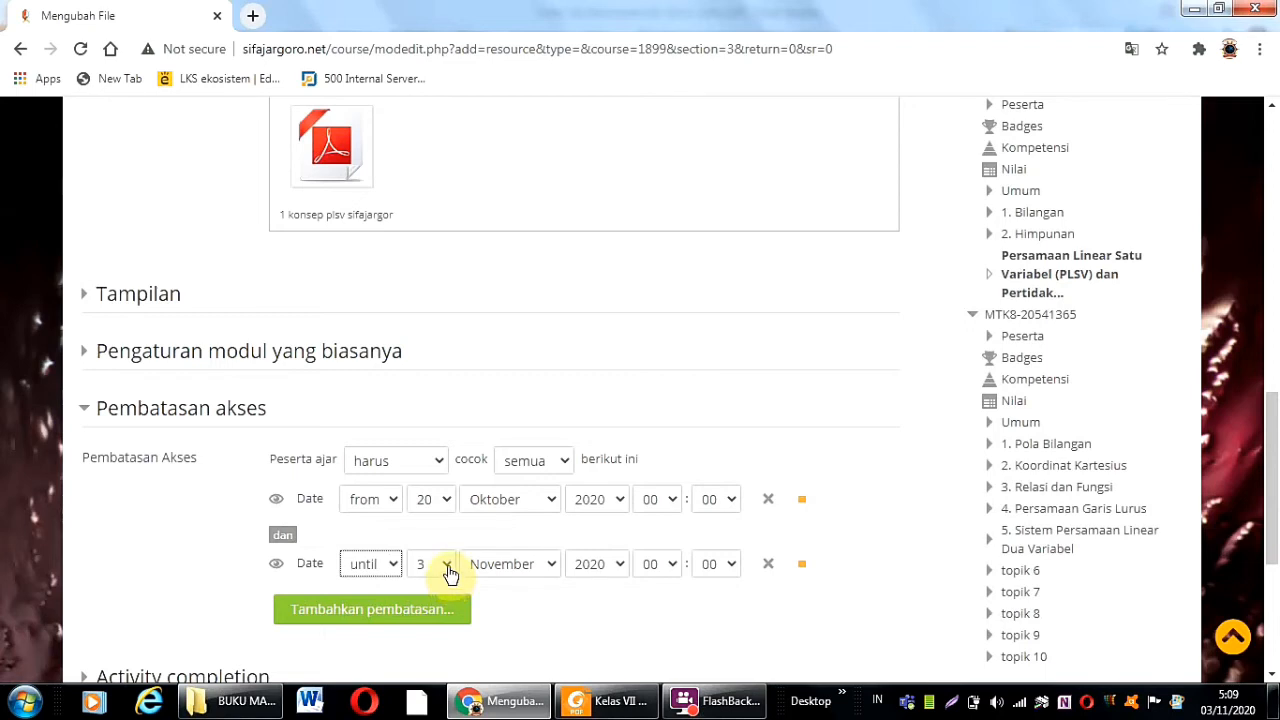
left_click(447, 566)
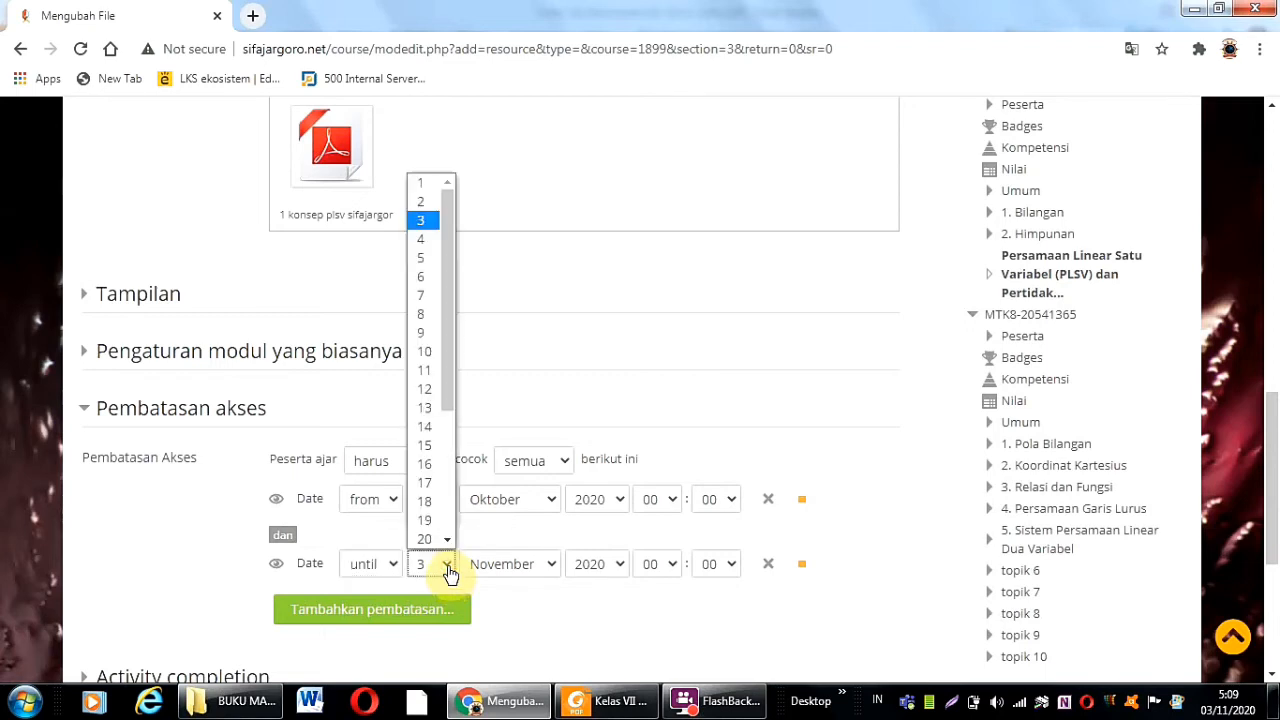
left_click(432, 447)
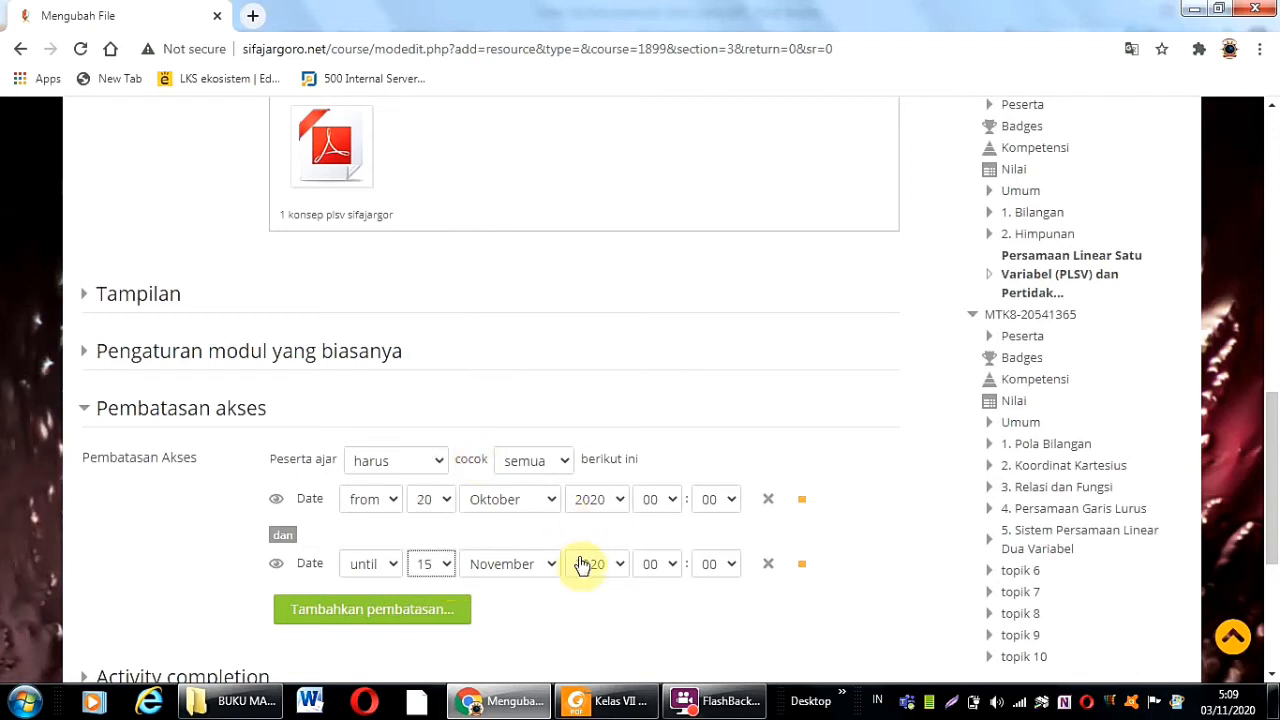
left_click(552, 567)
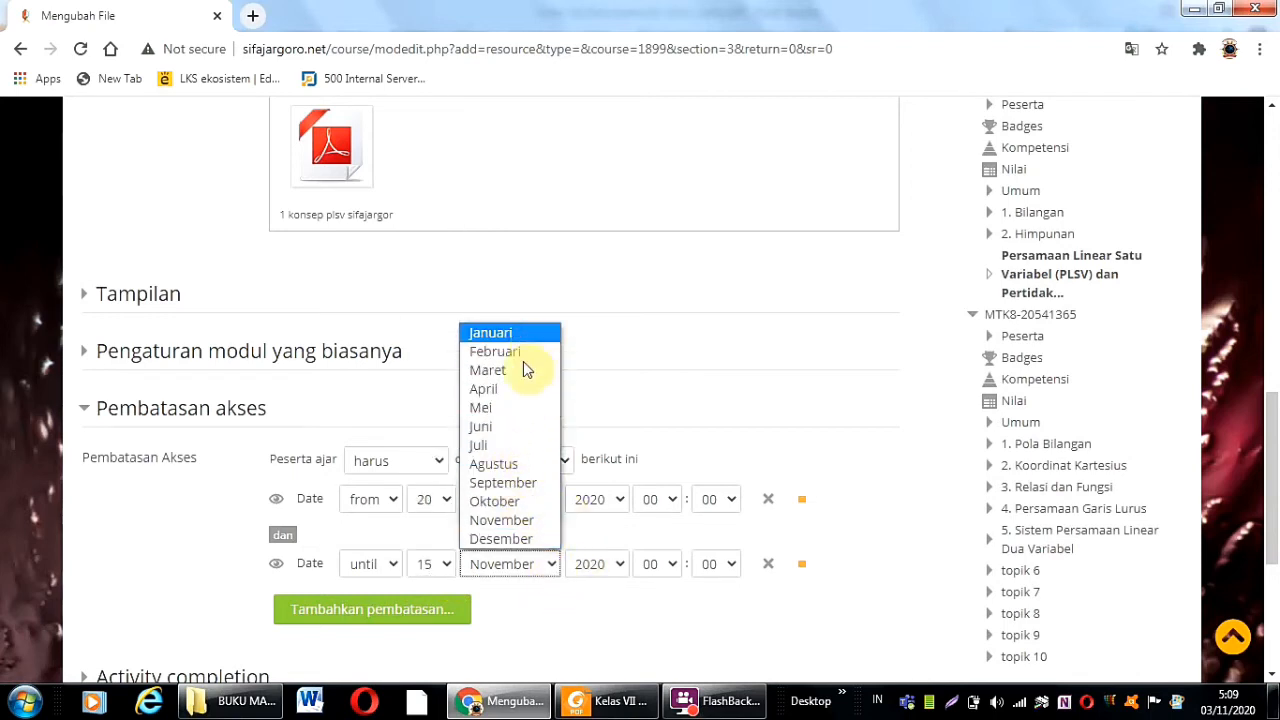
left_click(503, 541)
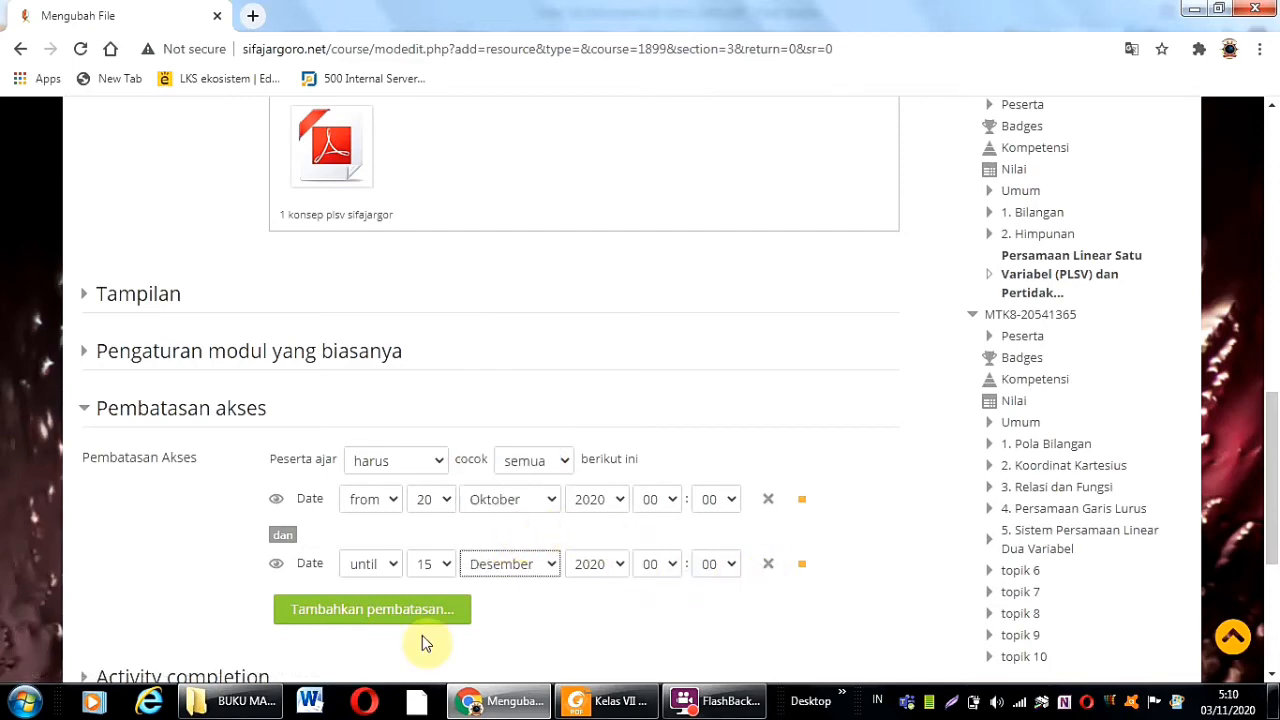
- Change the "until" restriction month to November for the "3.1 Konsep PLSV" file, then save and return to the course
scroll(386, 571, "down", 3)
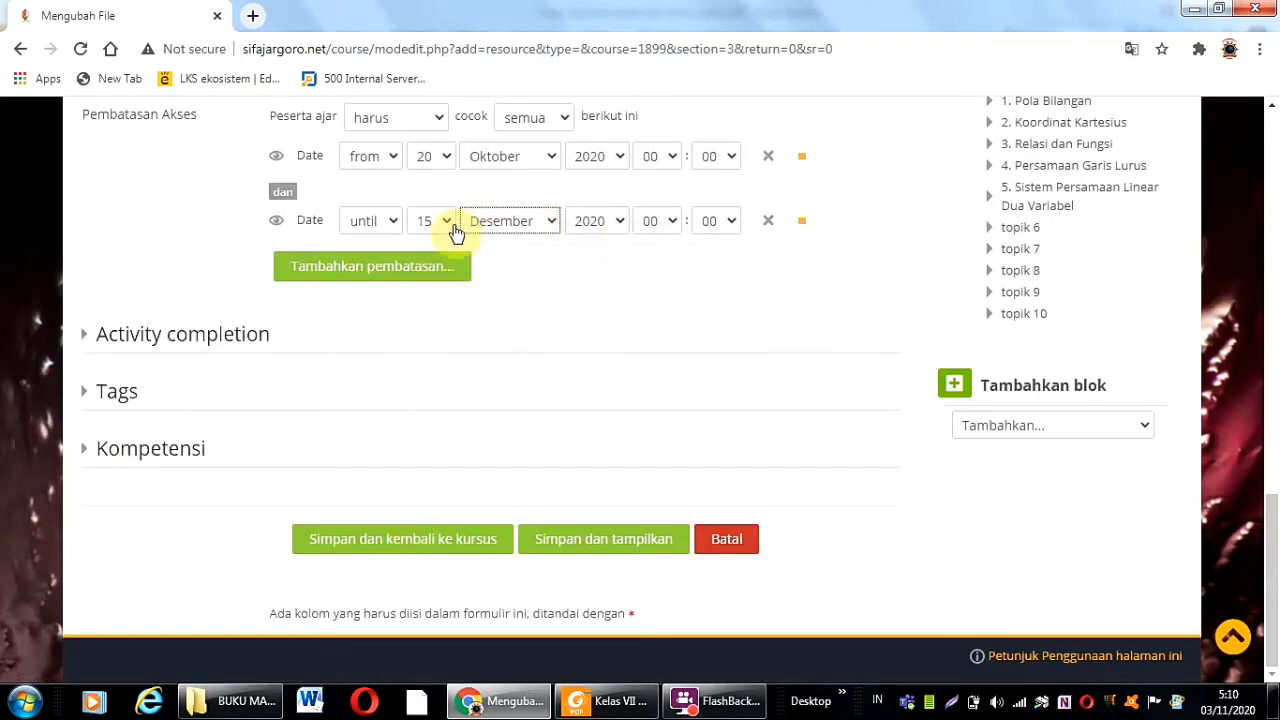
left_click(549, 229)
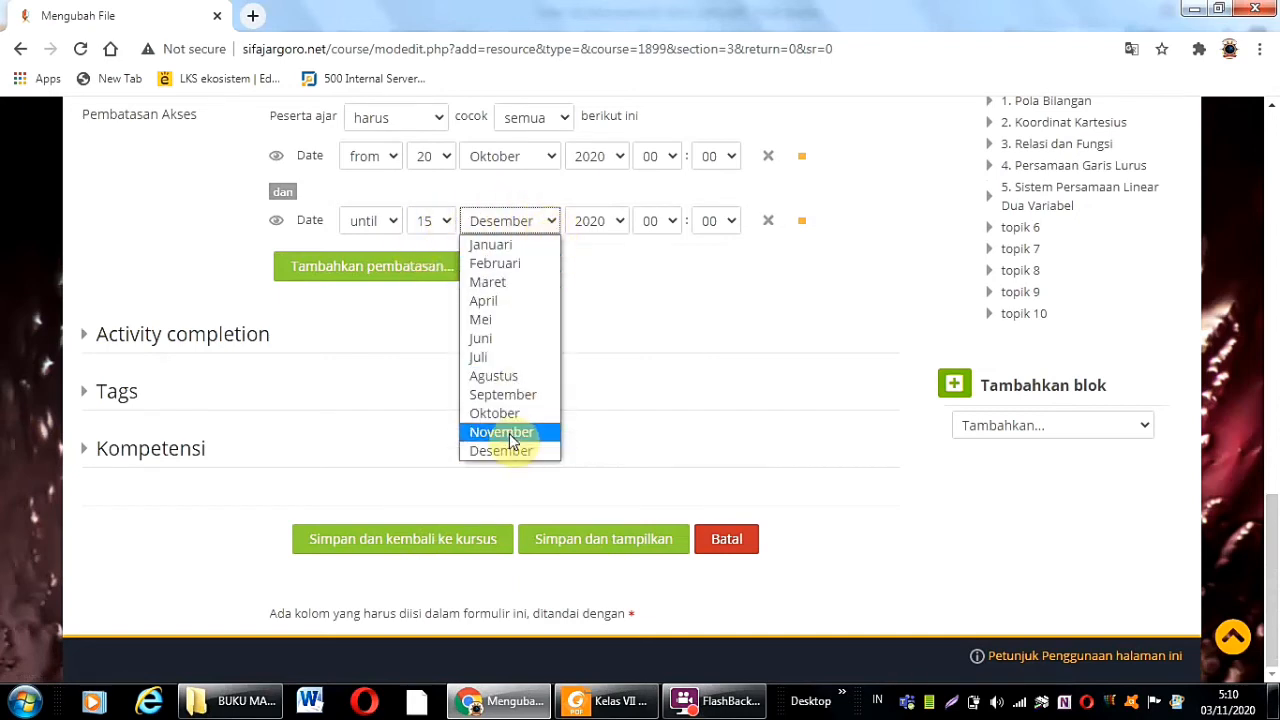
left_click(505, 432)
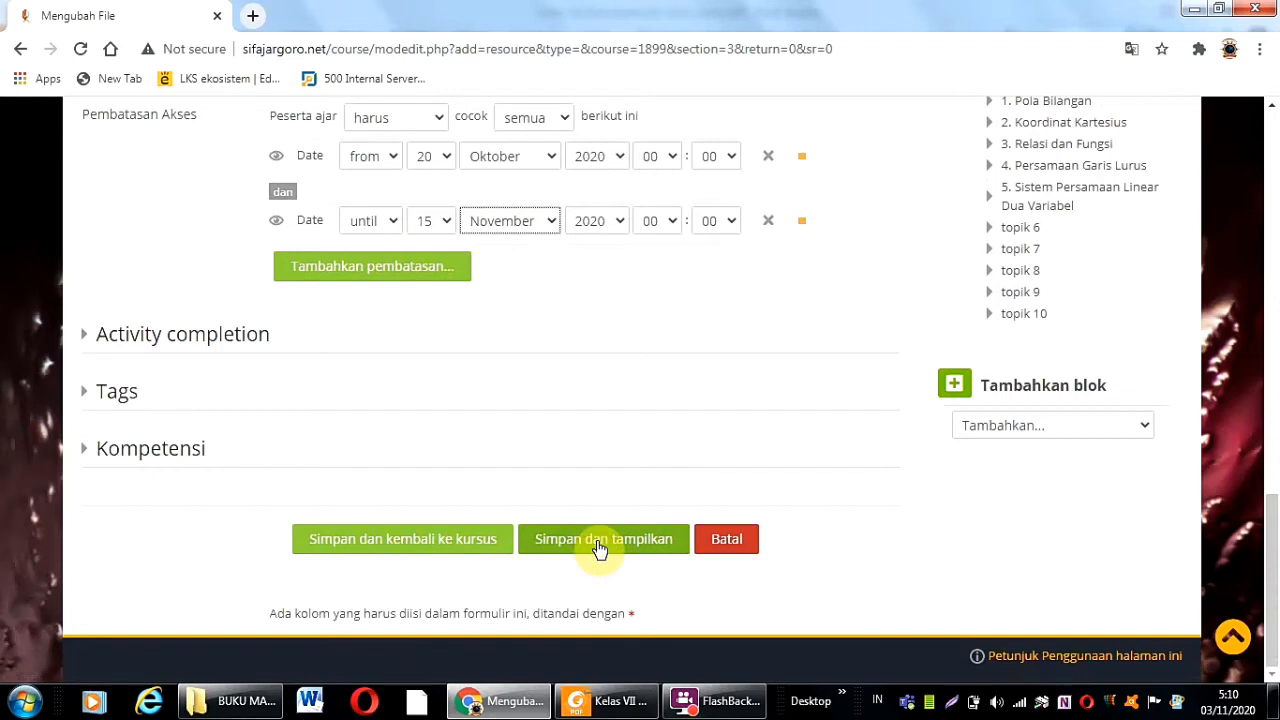
left_click(447, 546)
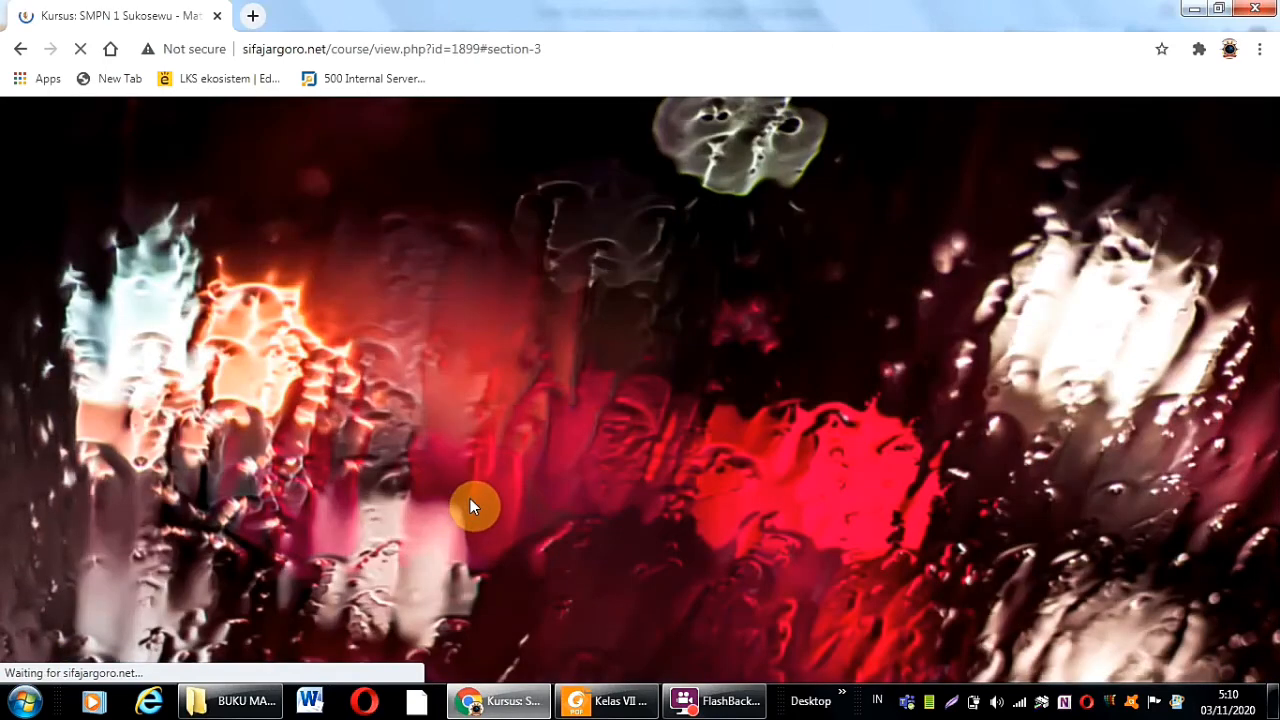
- Compare the access dates of the PLSV/PtLSV topic with those of its "3.1 Konsep PLSV" file on the course page
scroll(541, 413, "down", 3)
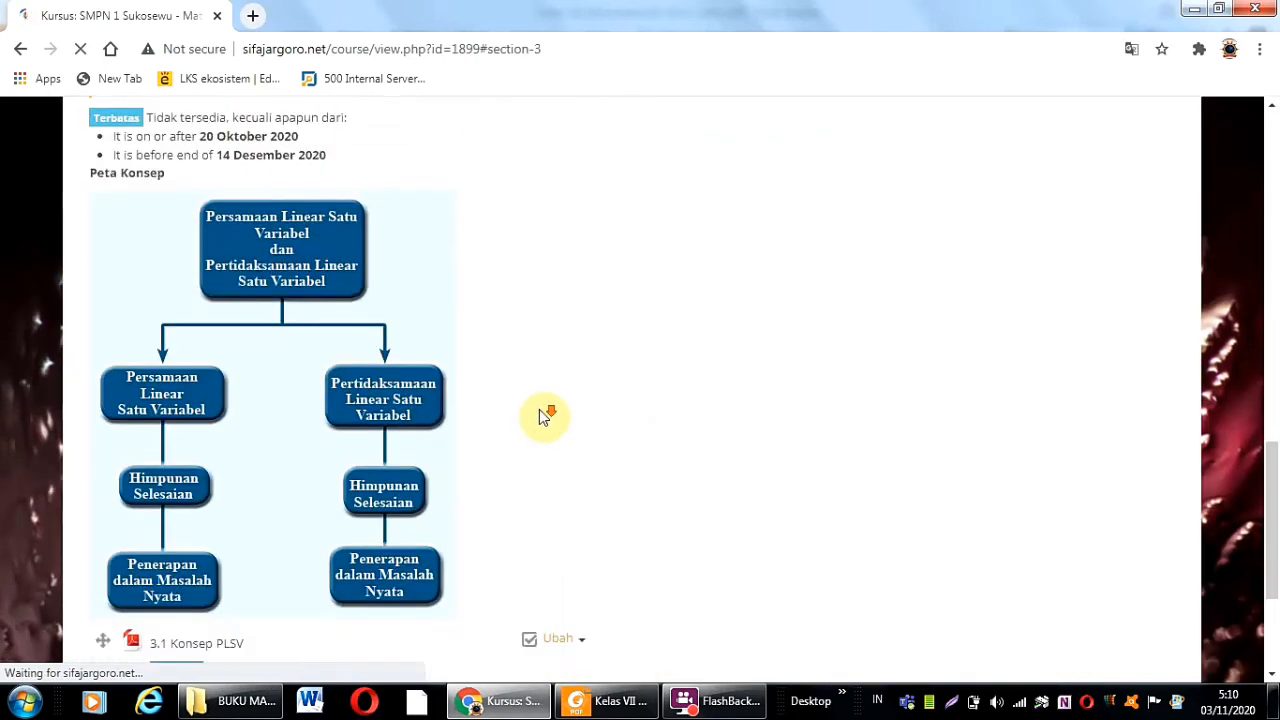
scroll(530, 425, "up", 5)
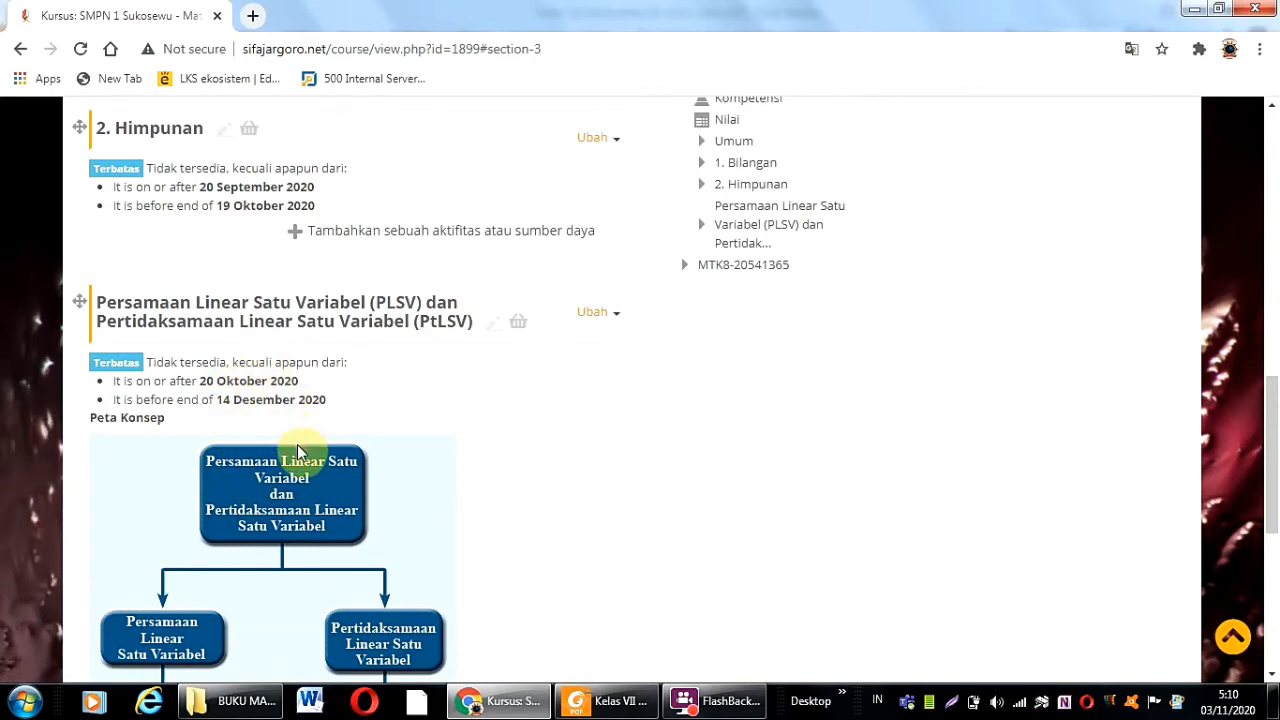
scroll(314, 455, "down", 4)
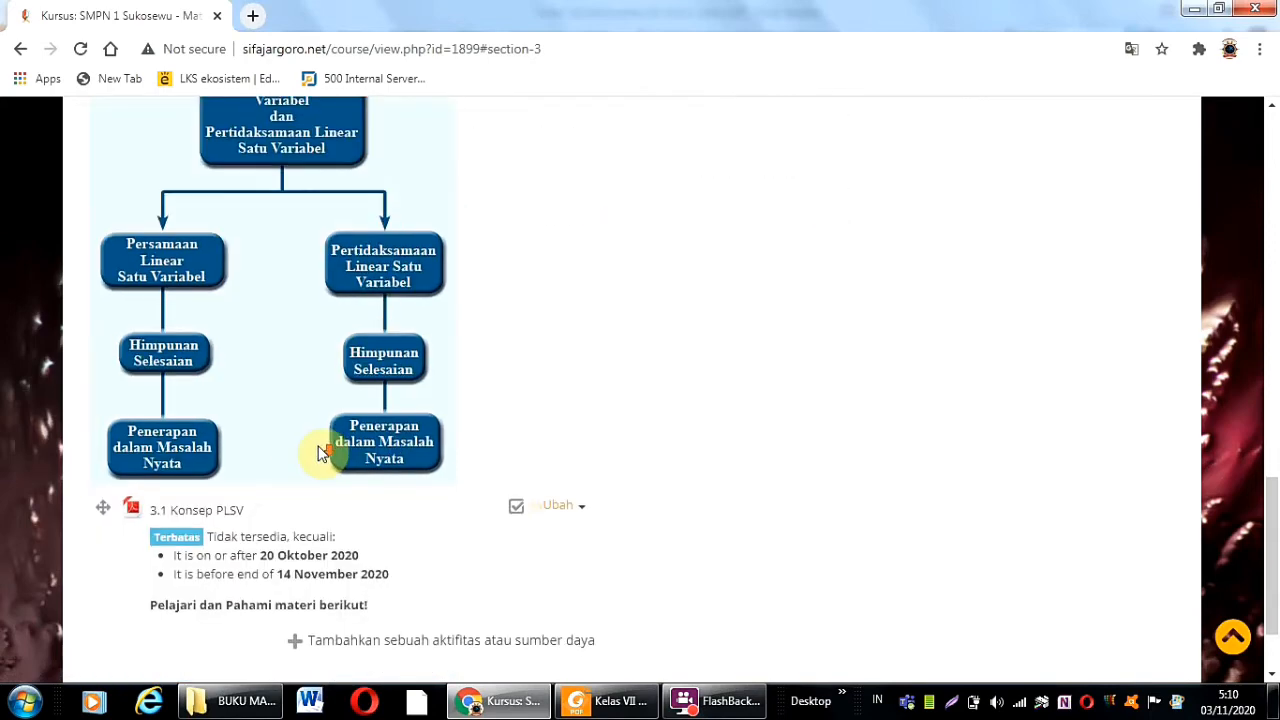
scroll(318, 453, "down", 1)
scroll(335, 405, "up", 3)
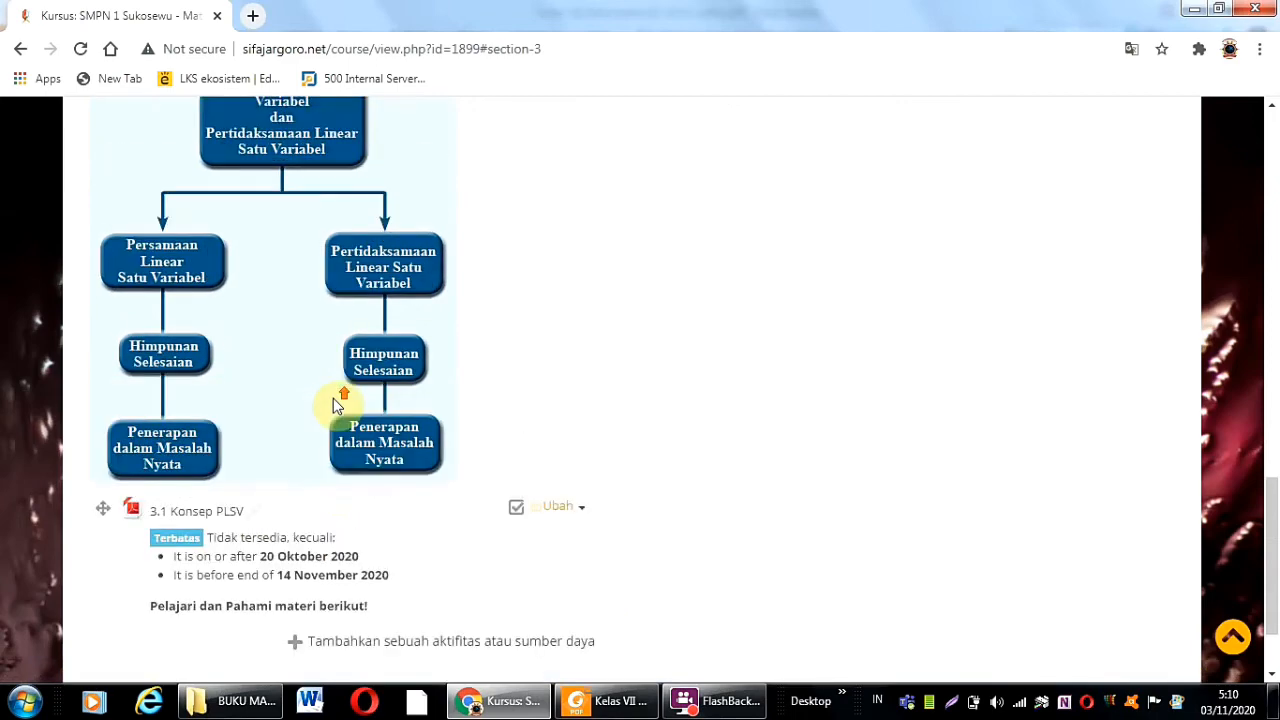
scroll(337, 405, "down", 3)
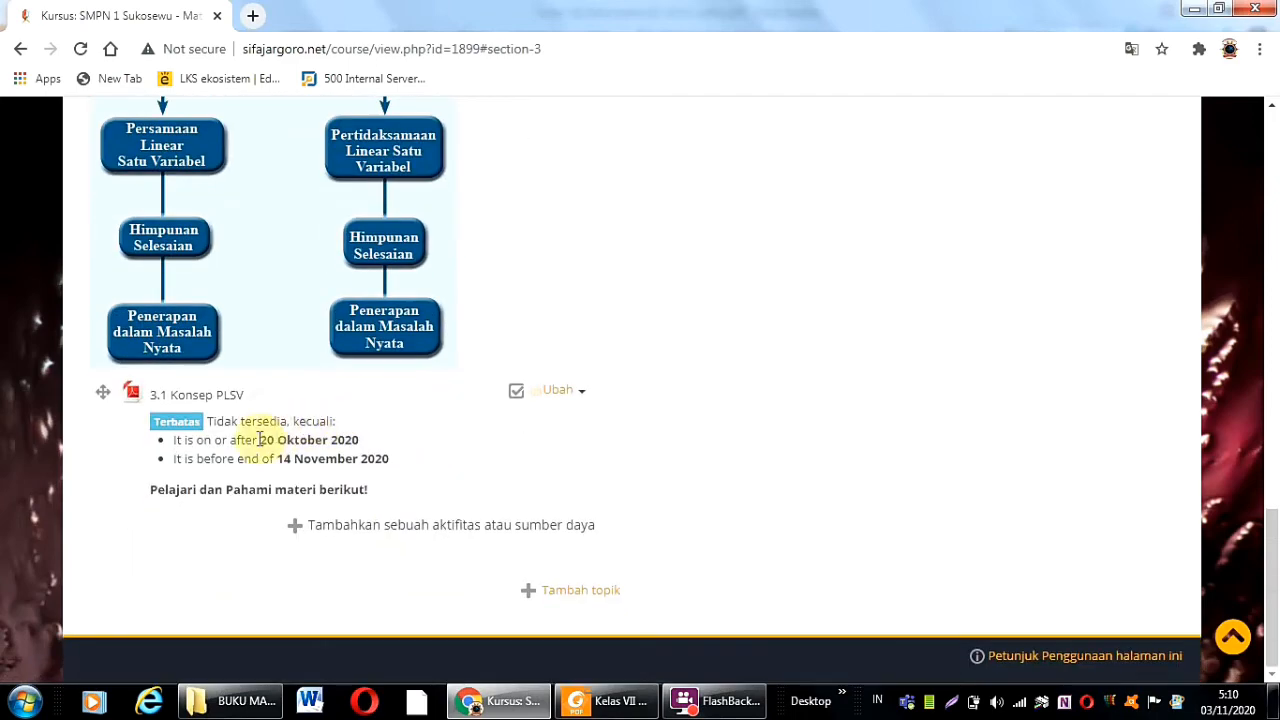
scroll(294, 409, "up", 3)
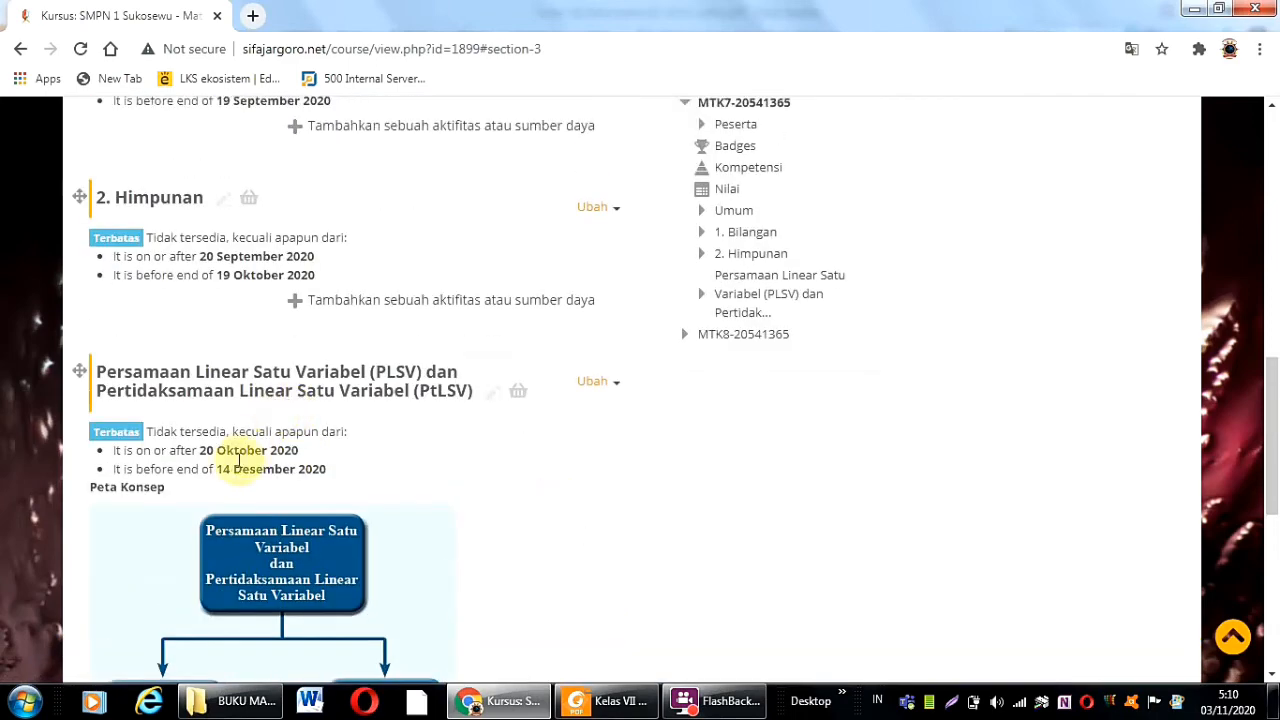
scroll(300, 494, "down", 3)
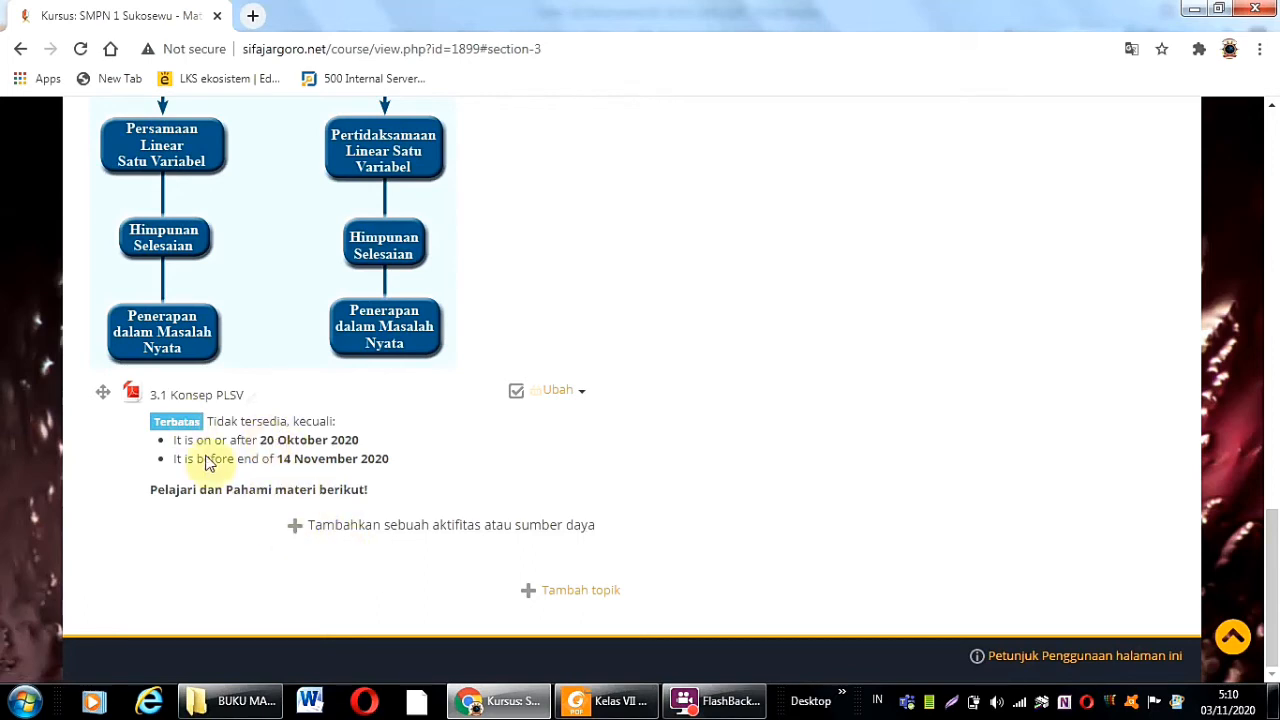
- Add a URL resource to the PLSV/PtLSV topic and name it "Video Konsep PLSV"
left_click(423, 532)
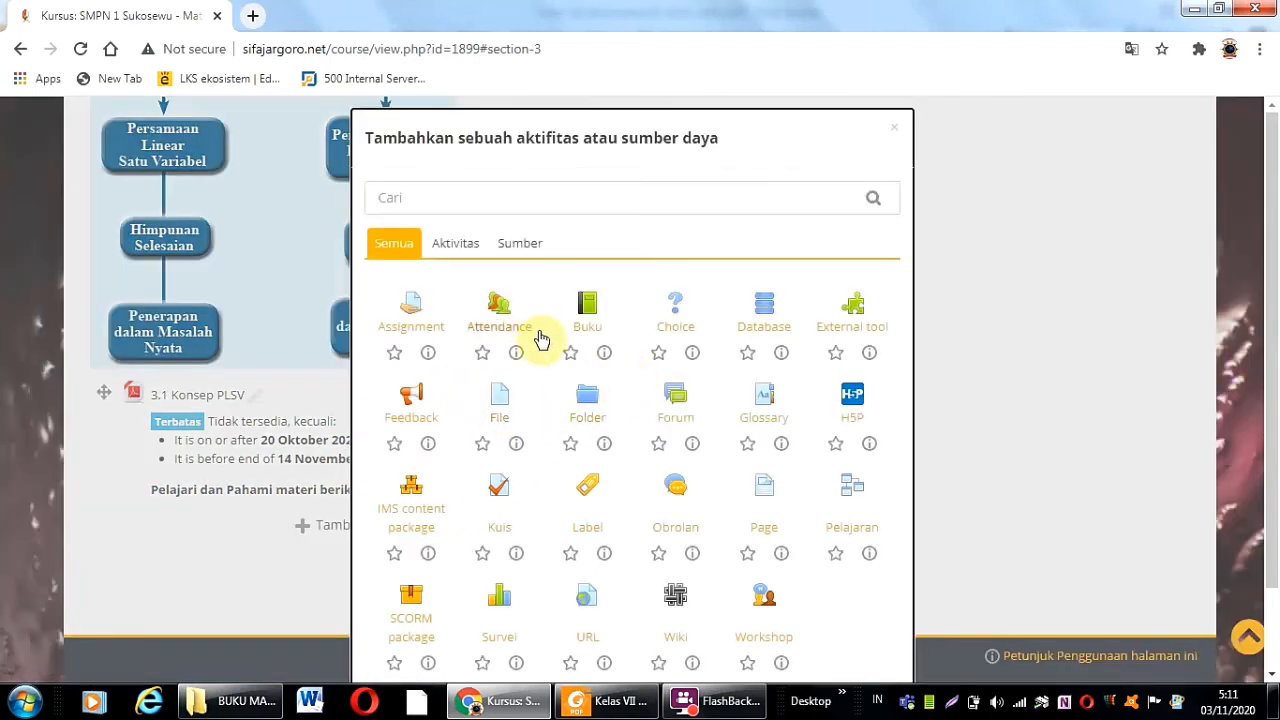
left_click(586, 607)
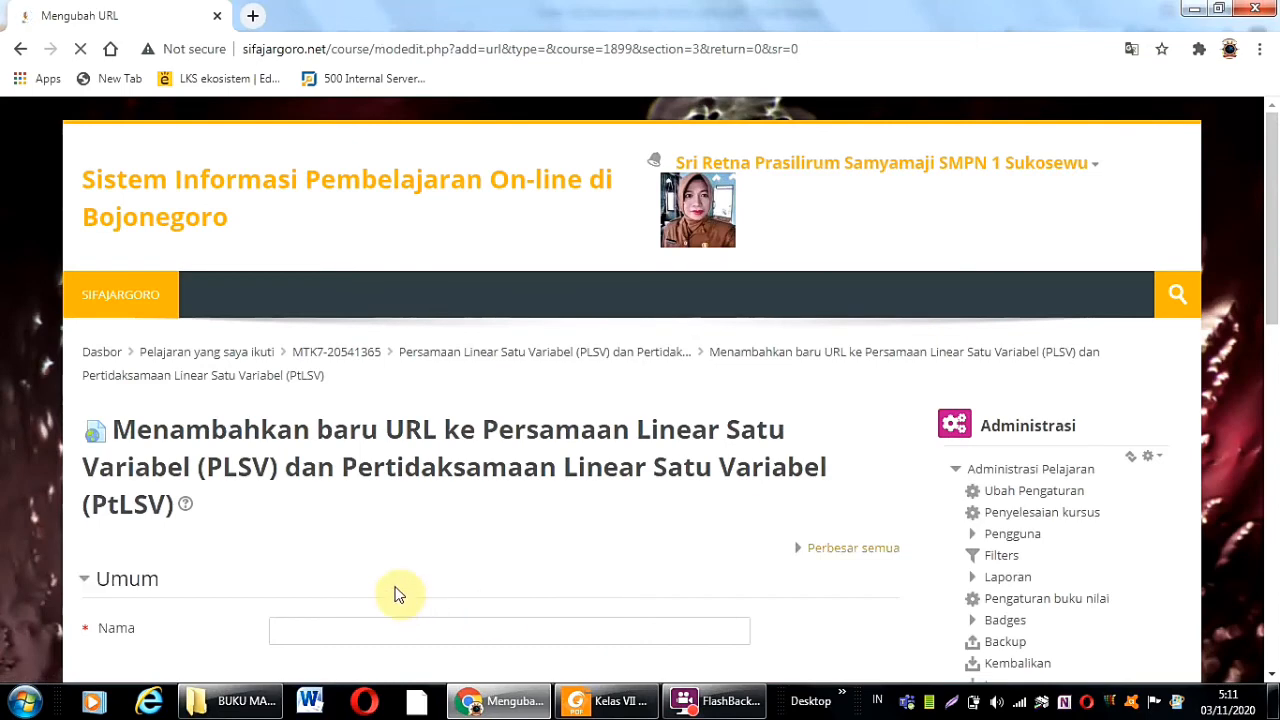
scroll(330, 585, "down", 3)
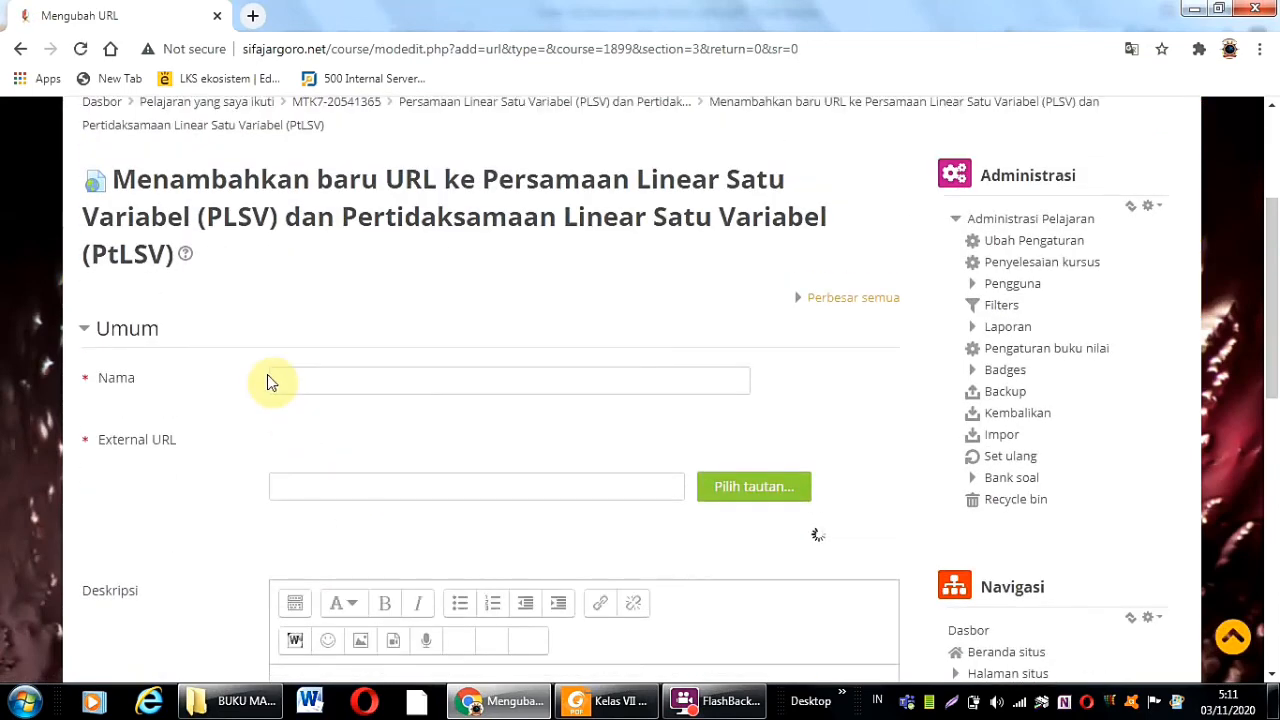
left_click(296, 348)
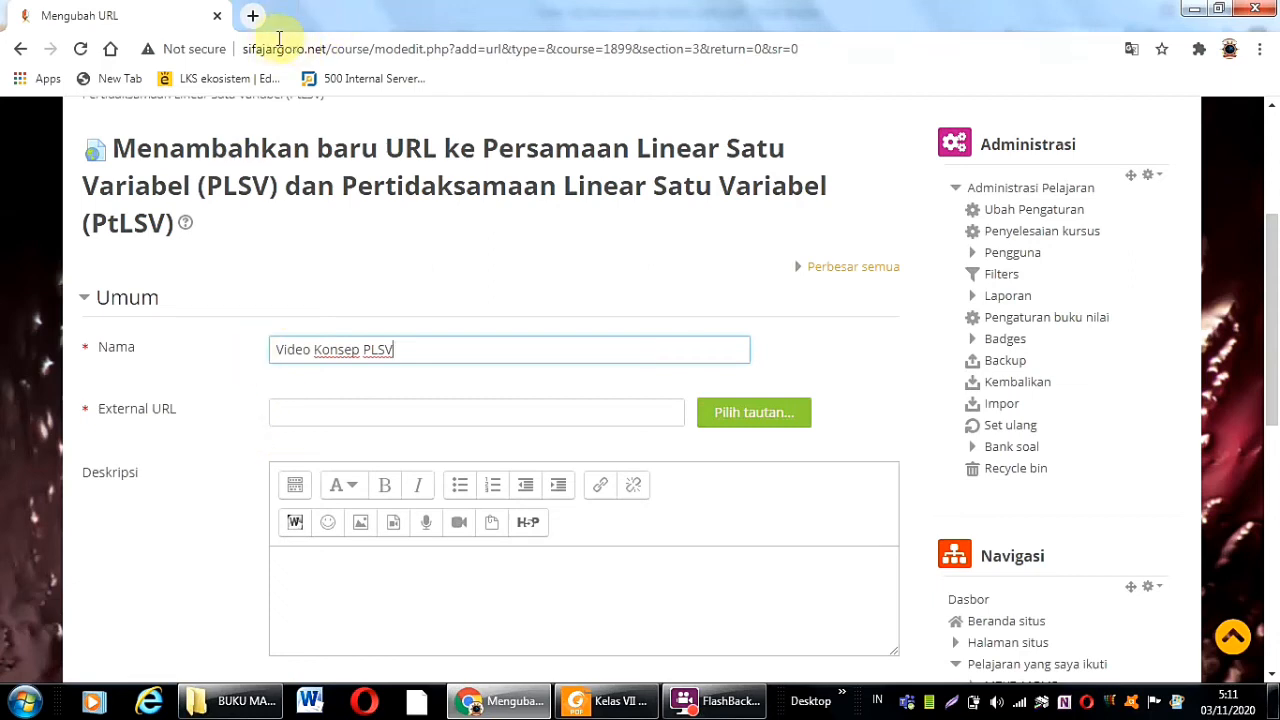
- Open the YouTube video "Konsep Persamaan Linear Satu Variabel (PLSV)#1" in a new tab, copy its web address and pause playback
left_click(254, 20)
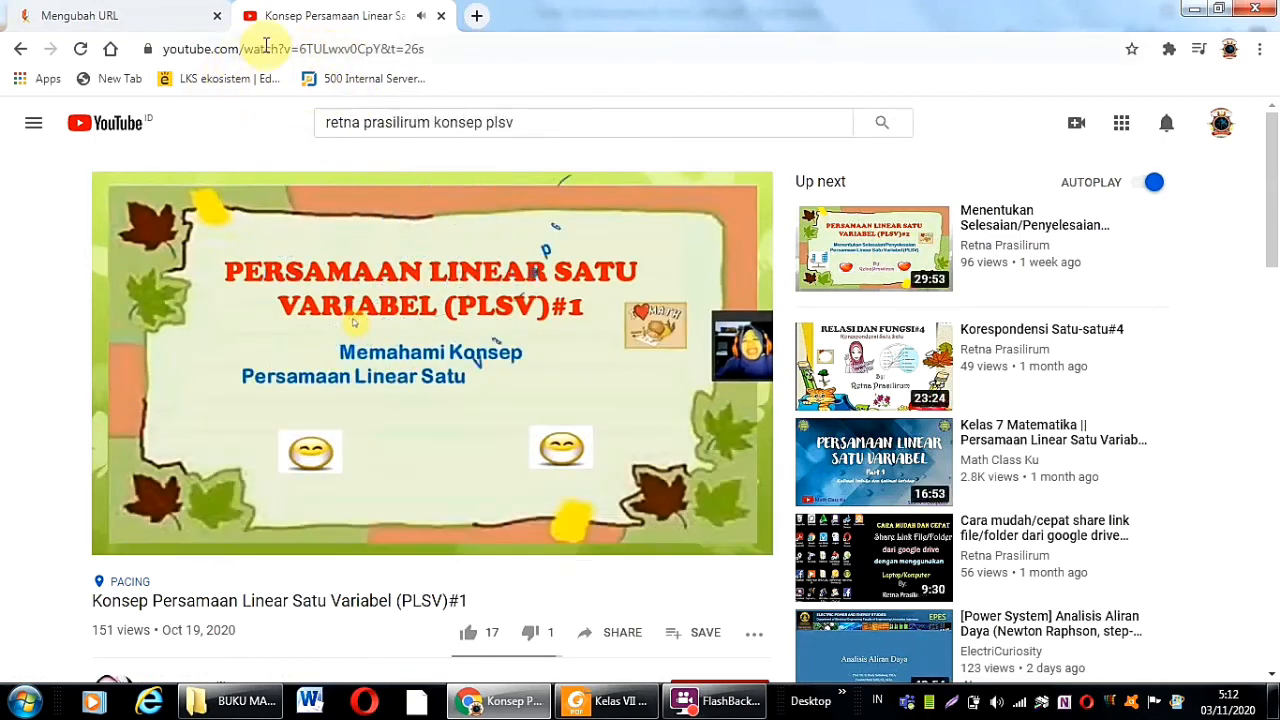
left_click(266, 48)
right_click(266, 48)
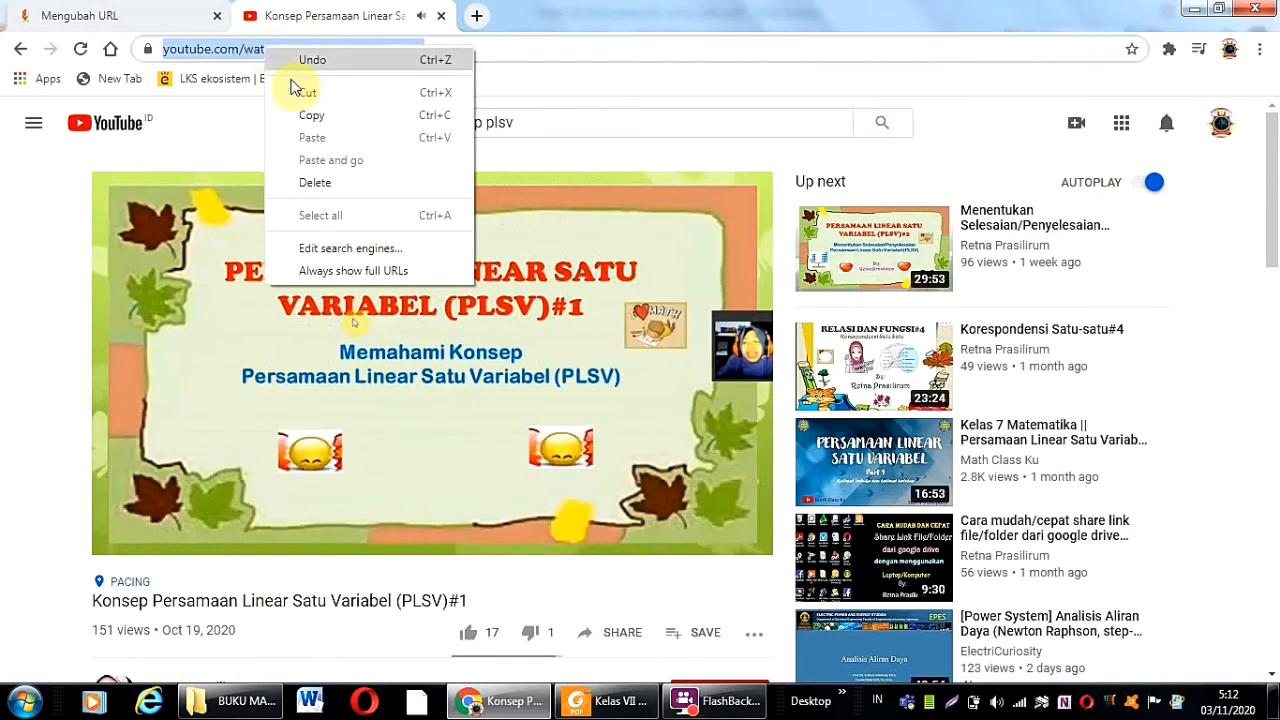
left_click(320, 120)
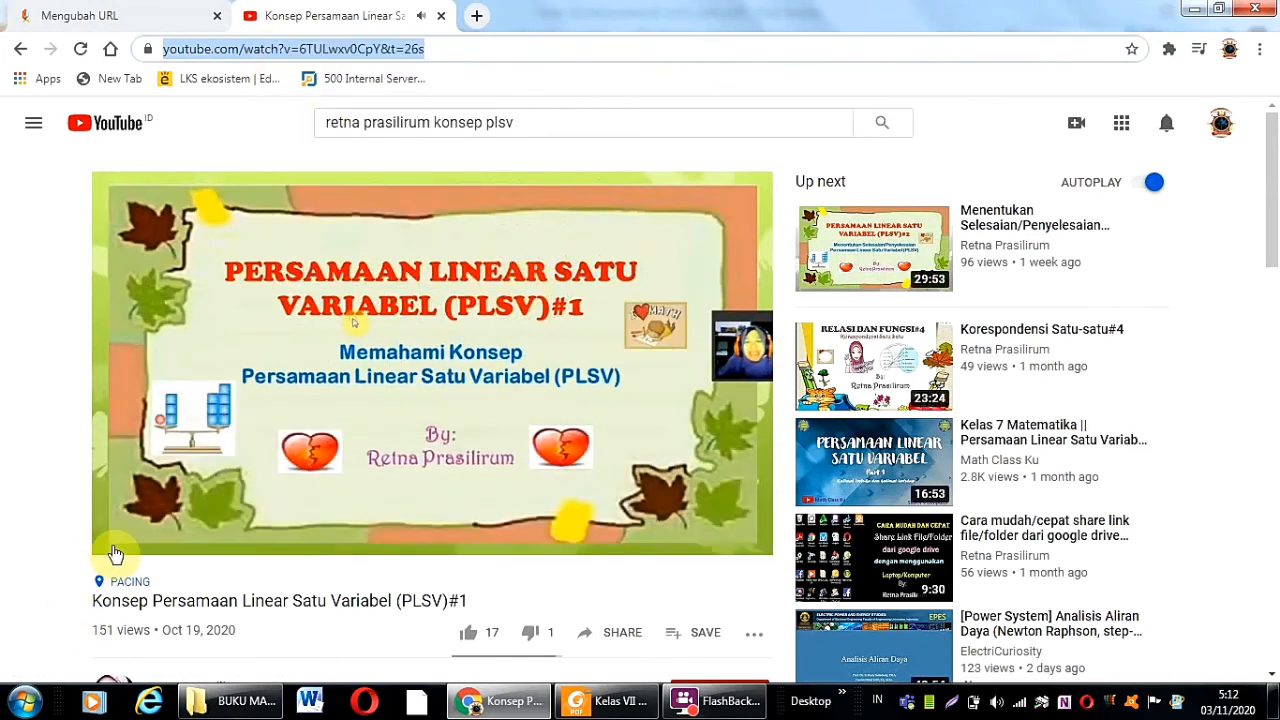
left_click(121, 536)
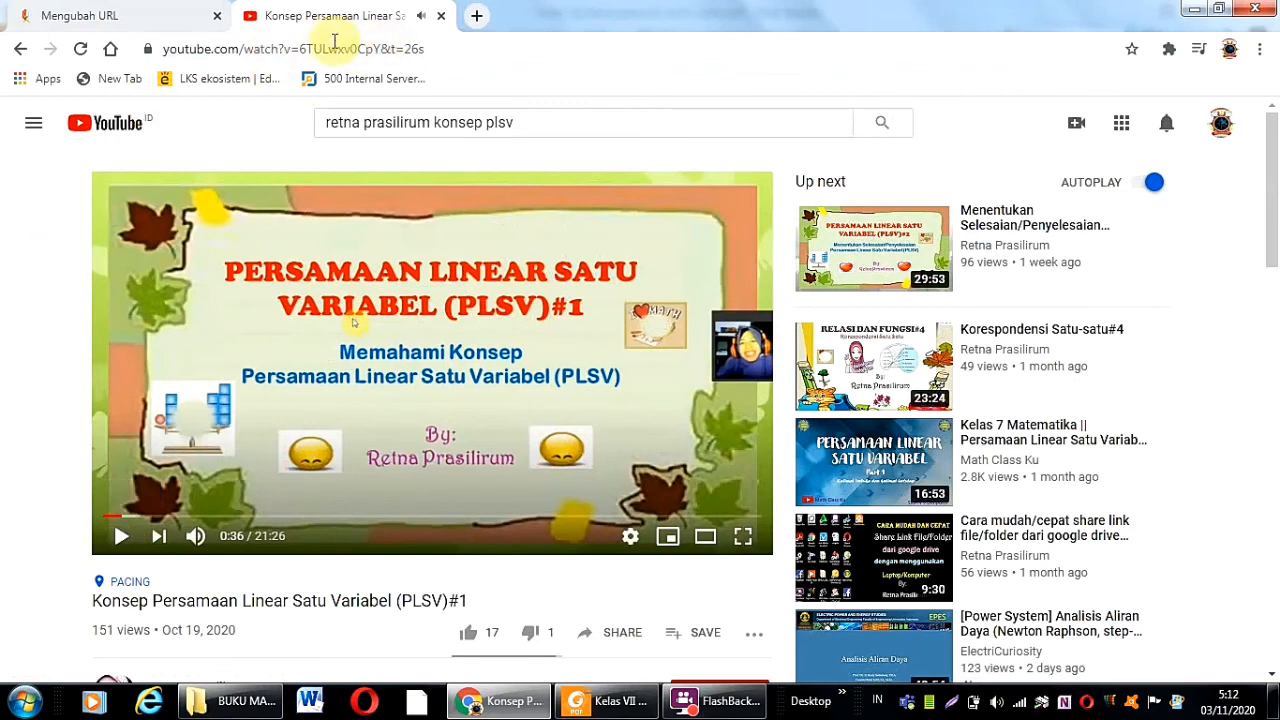
- Return to the URL resource form and paste the copied YouTube link as the External URL
left_click(86, 15)
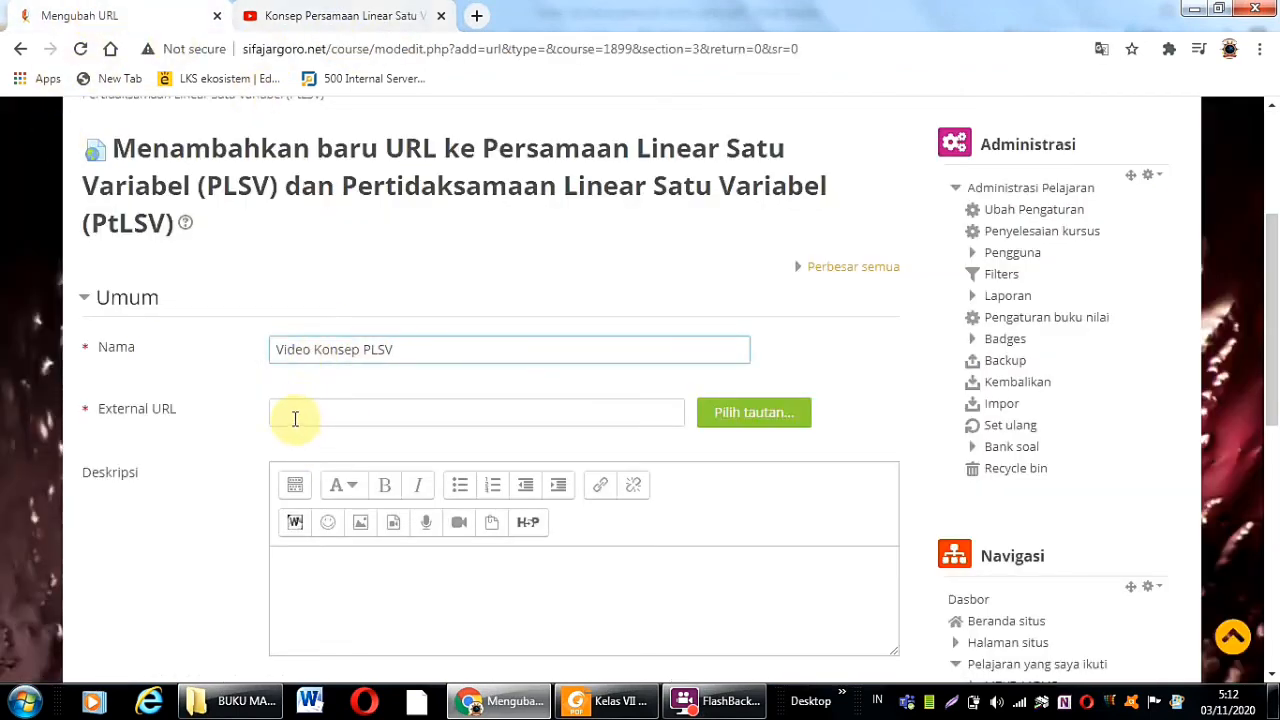
right_click(292, 416)
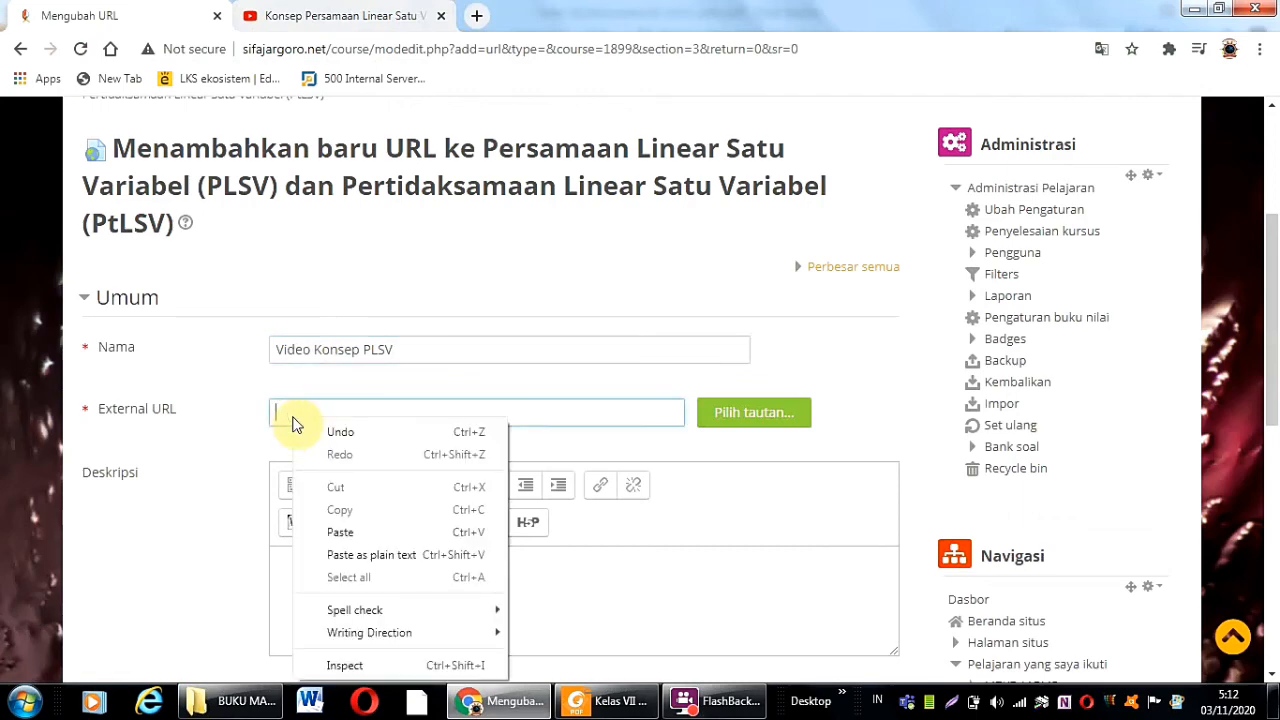
left_click(340, 531)
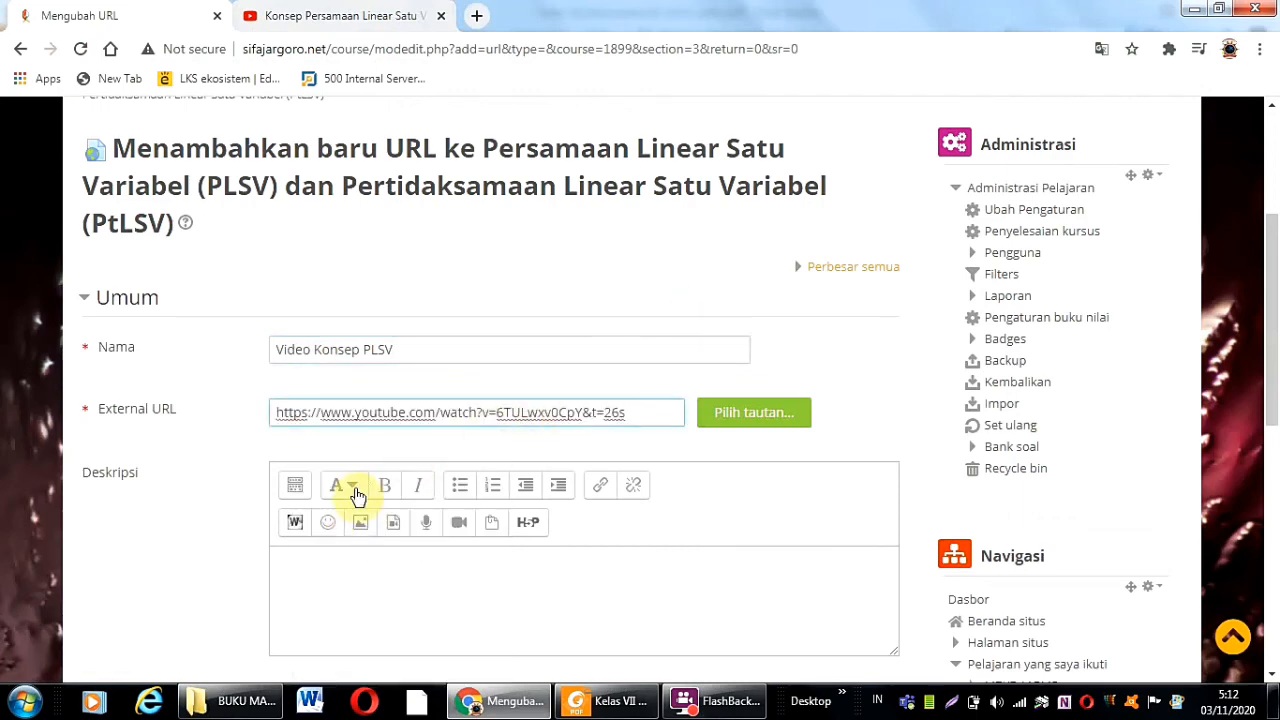
- Enter the bold description "Simak dan pahami video pembelajaran berikut!" for the URL resource and enable displaying it on the course page
scroll(355, 490, "down", 4)
left_click(336, 200)
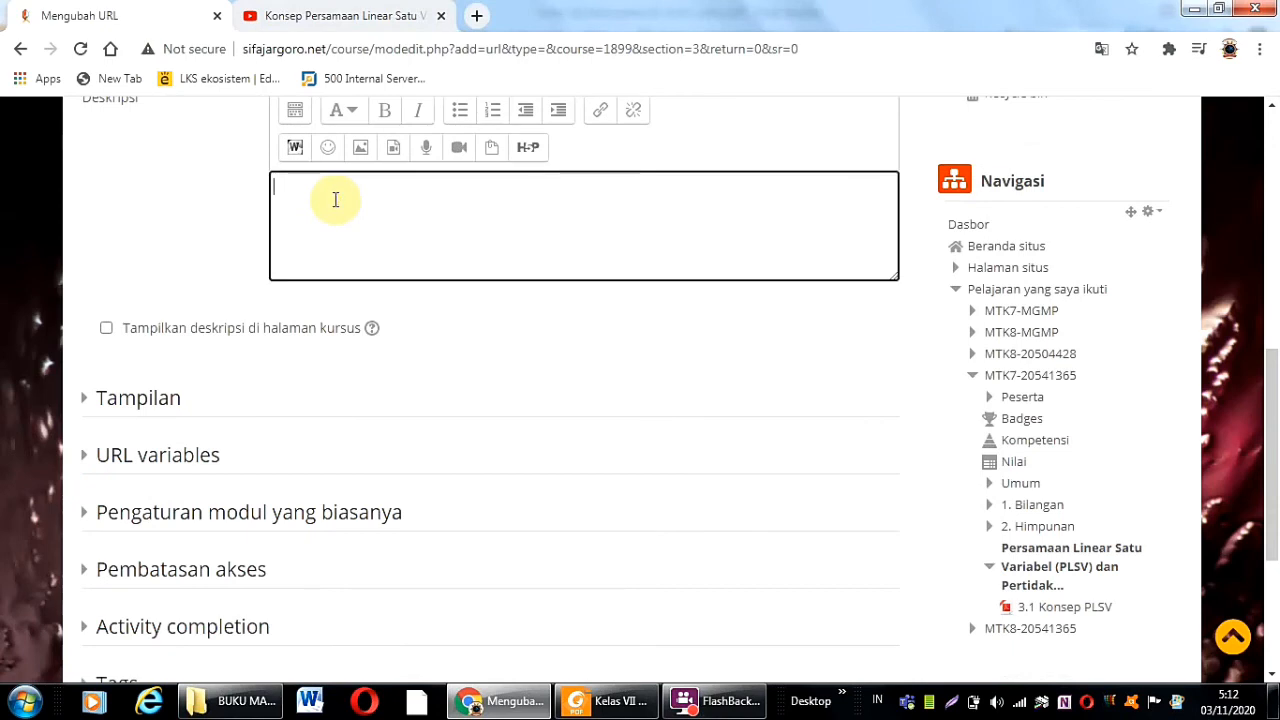
left_click_drag(545, 189, 190, 211)
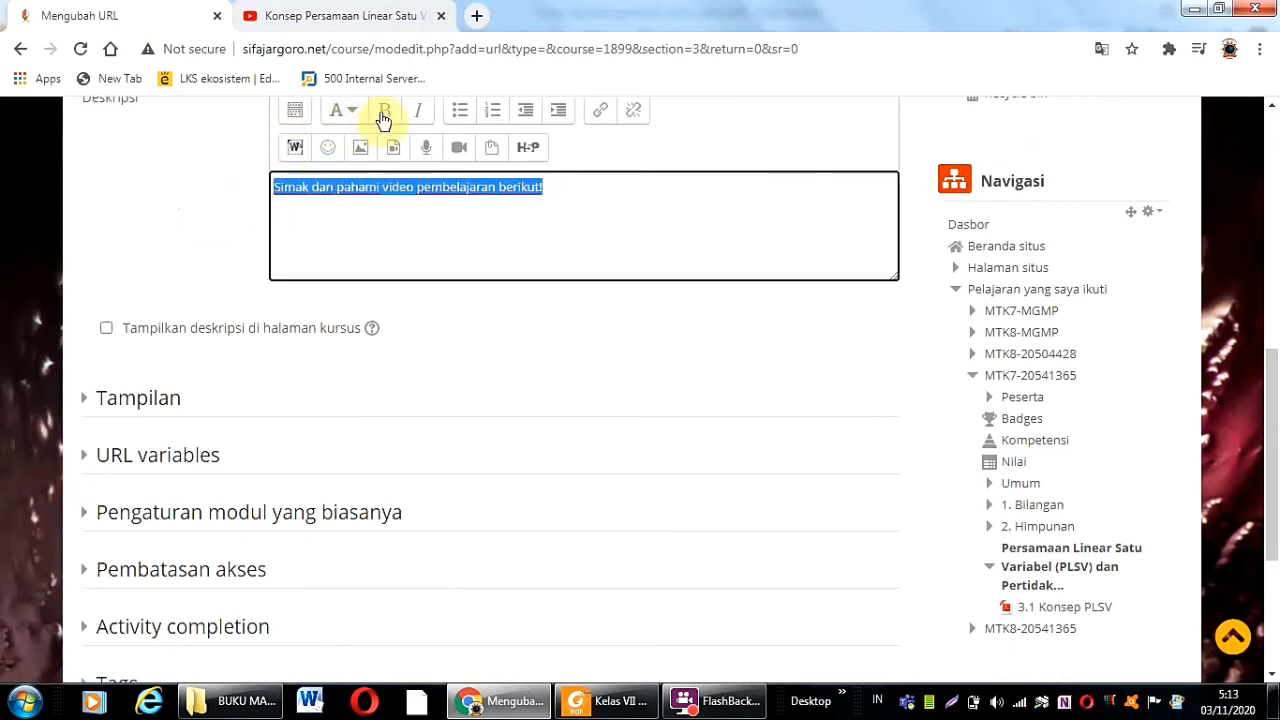
left_click(382, 111)
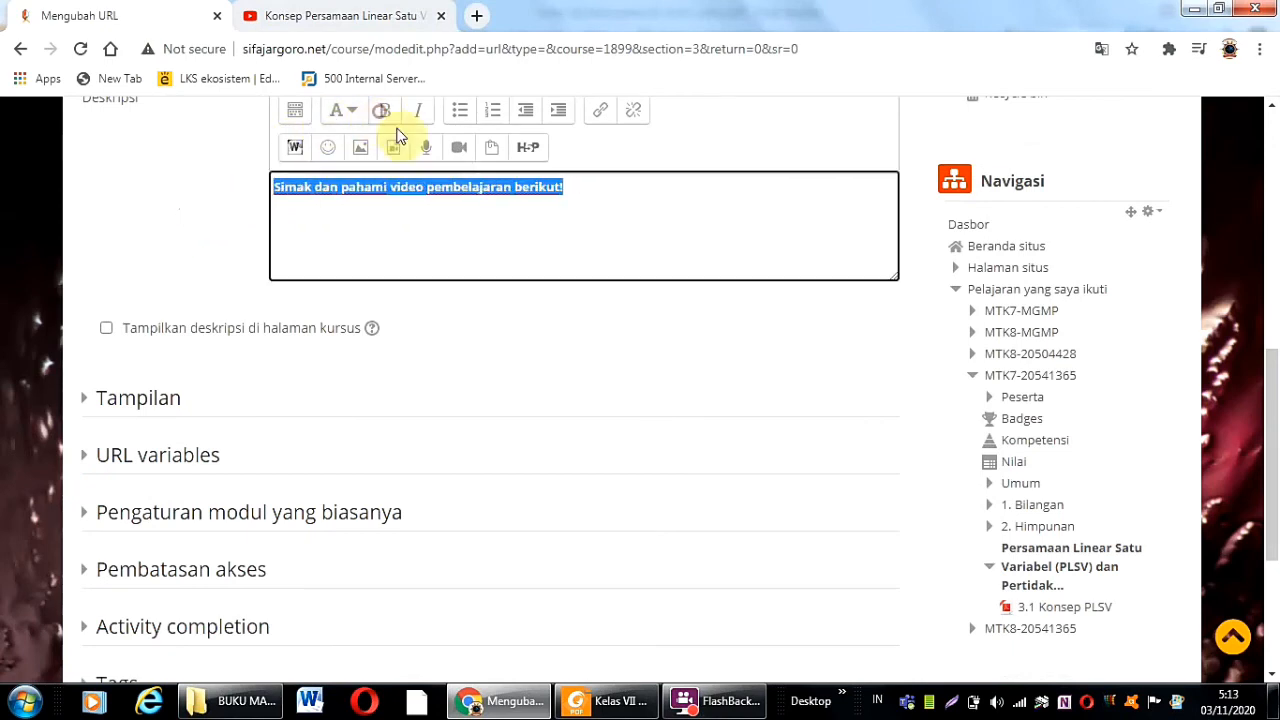
left_click(103, 330)
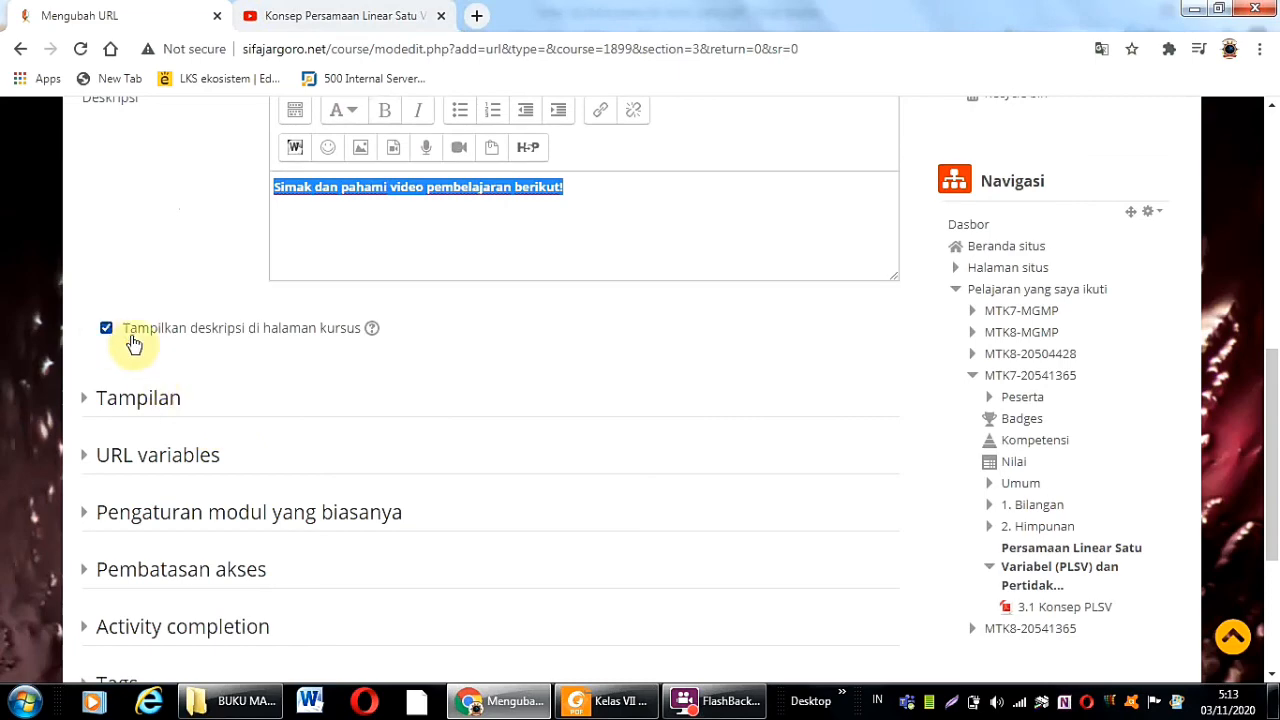
- Add a Date restriction allowing access to the "Video Konsep PLSV" resource from 20 Oktober 2020
scroll(418, 388, "down", 3)
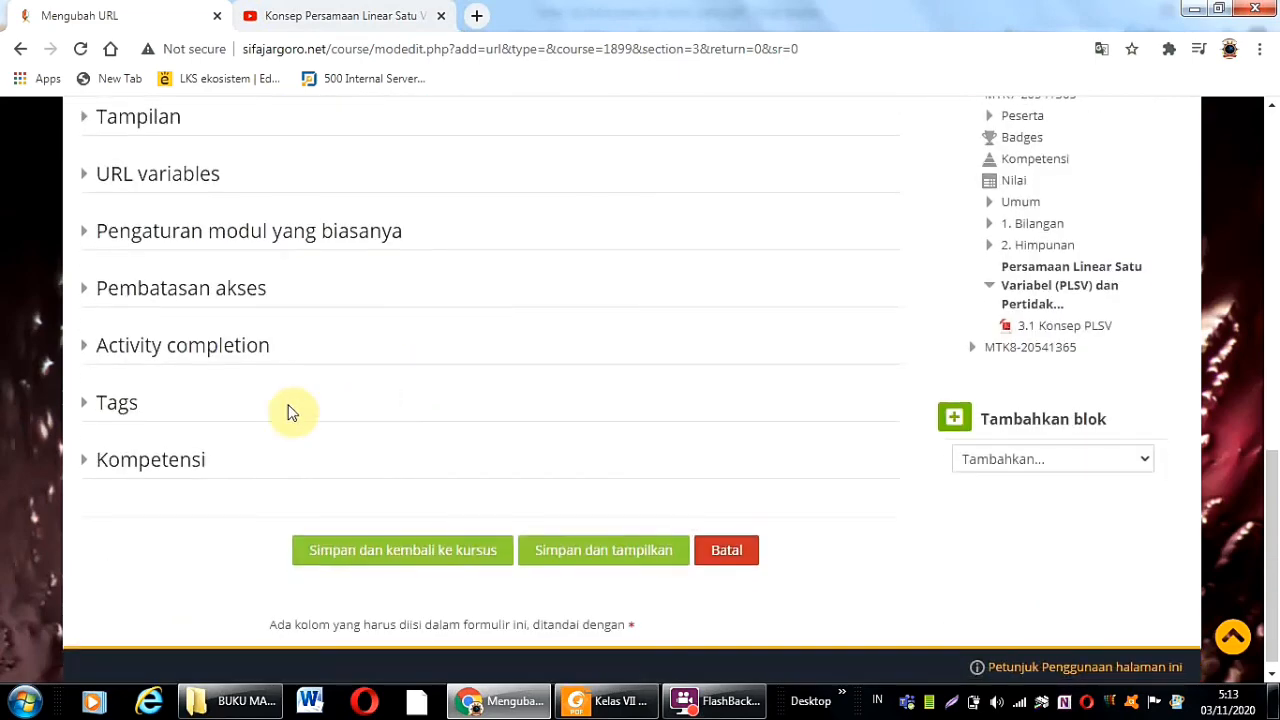
left_click(205, 290)
left_click(349, 384)
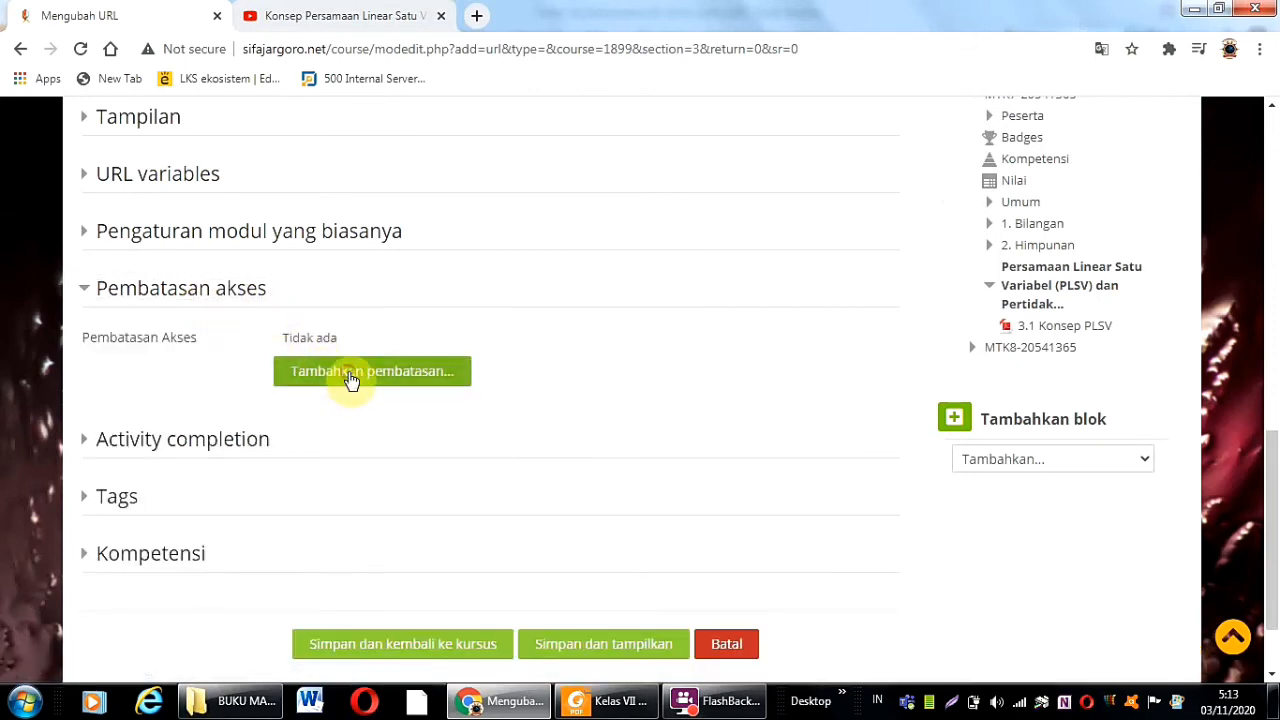
left_click(652, 255)
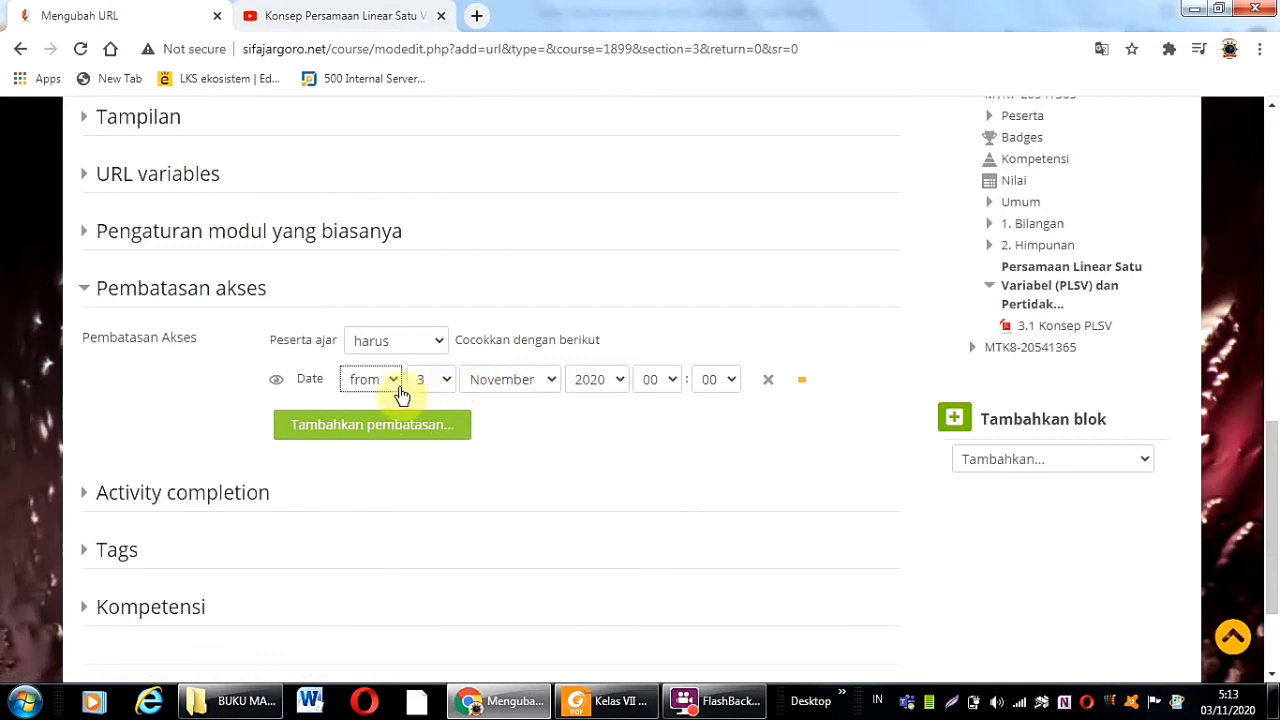
left_click(446, 386)
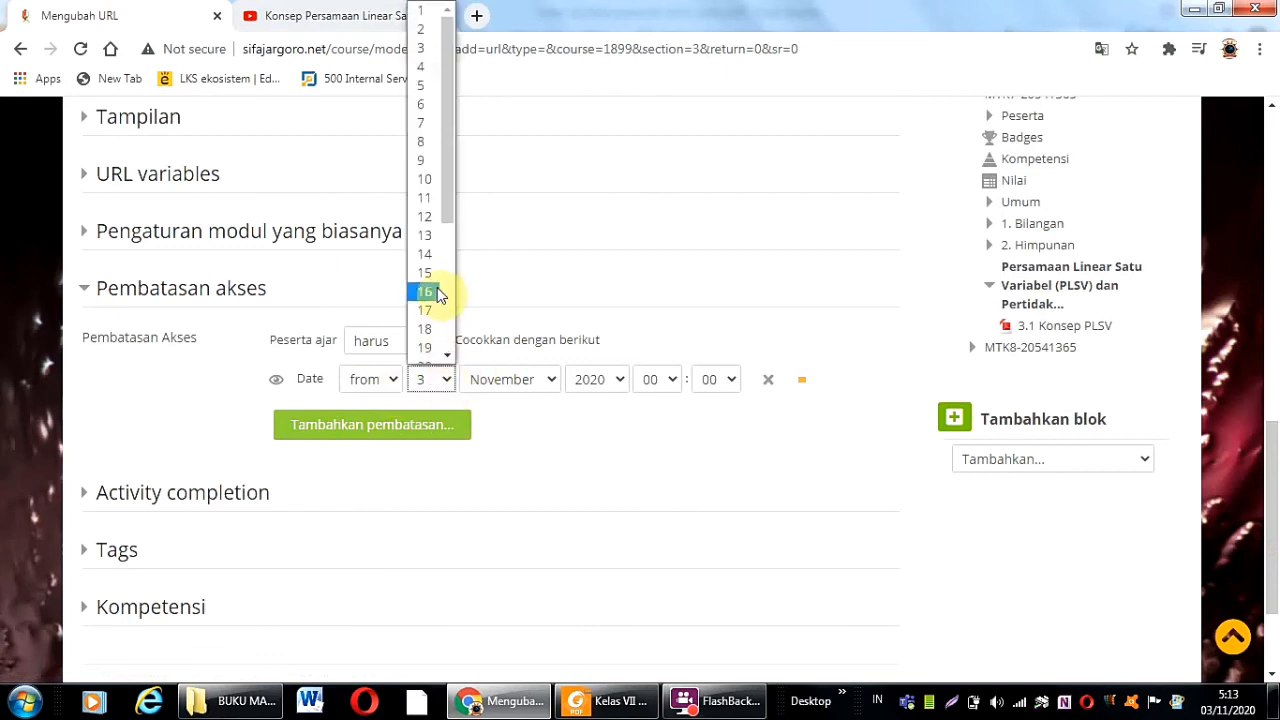
scroll(426, 356, "down", 1)
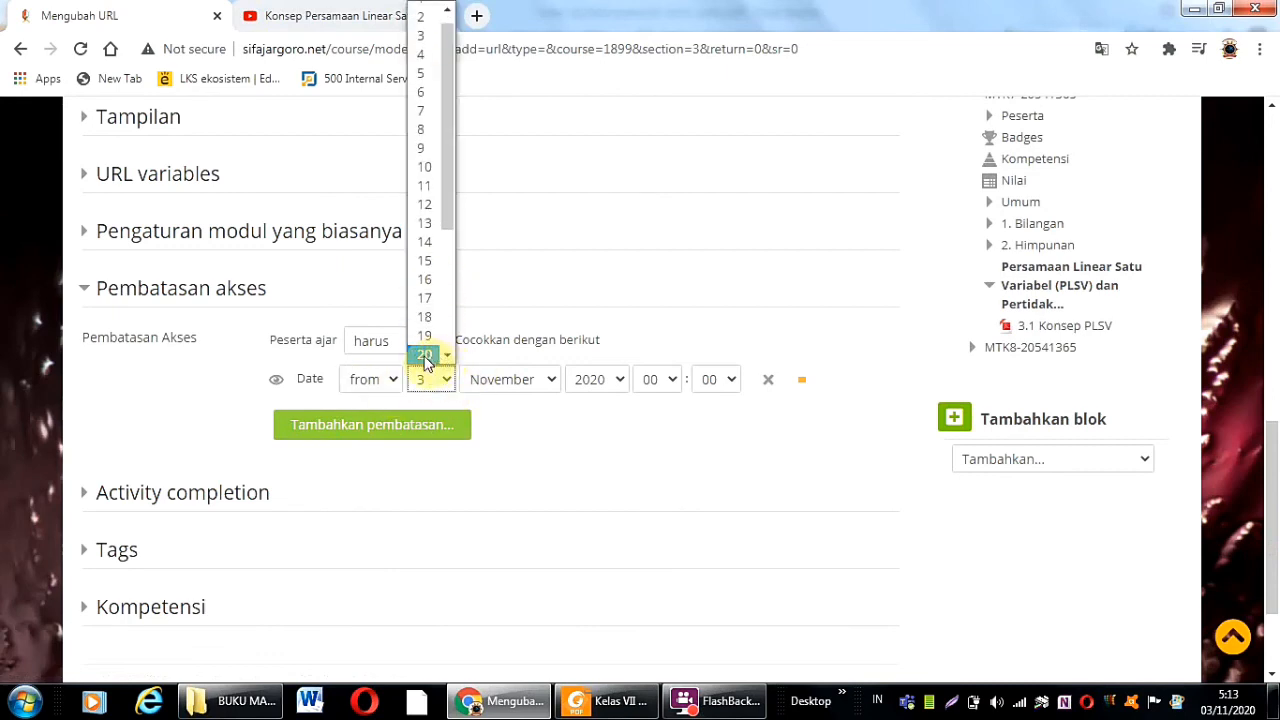
left_click(438, 356)
left_click(548, 384)
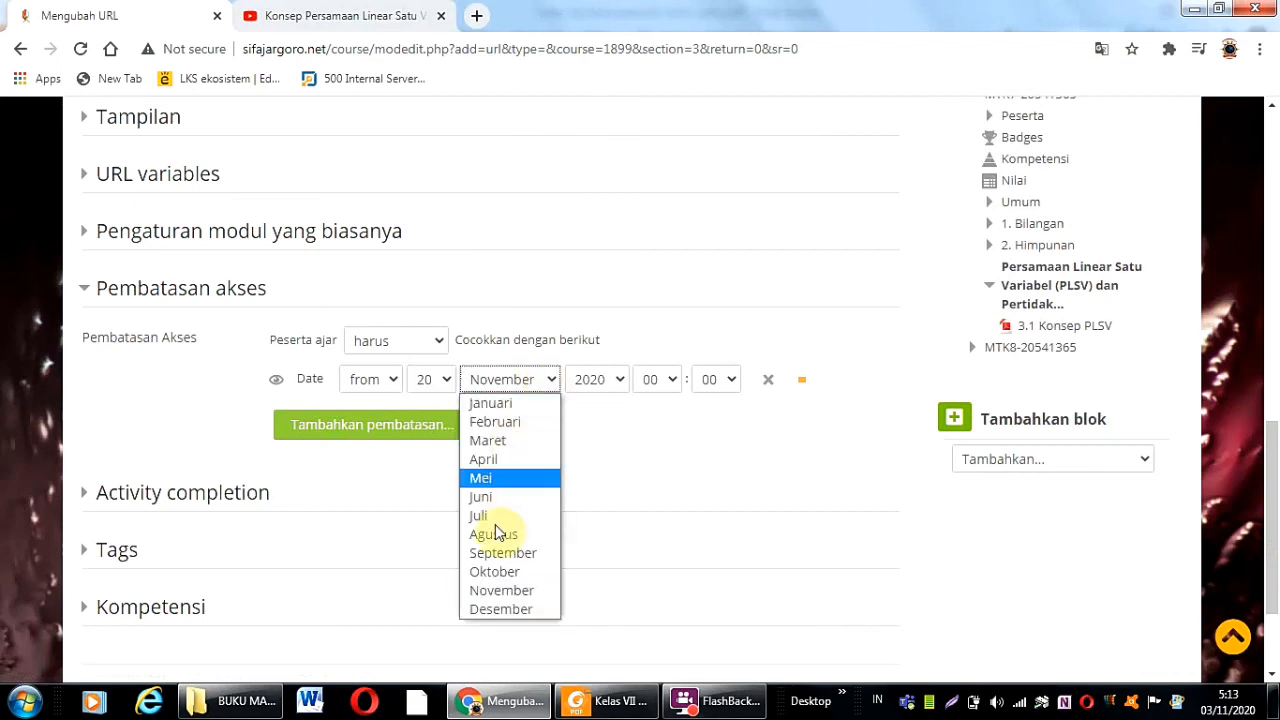
left_click(500, 575)
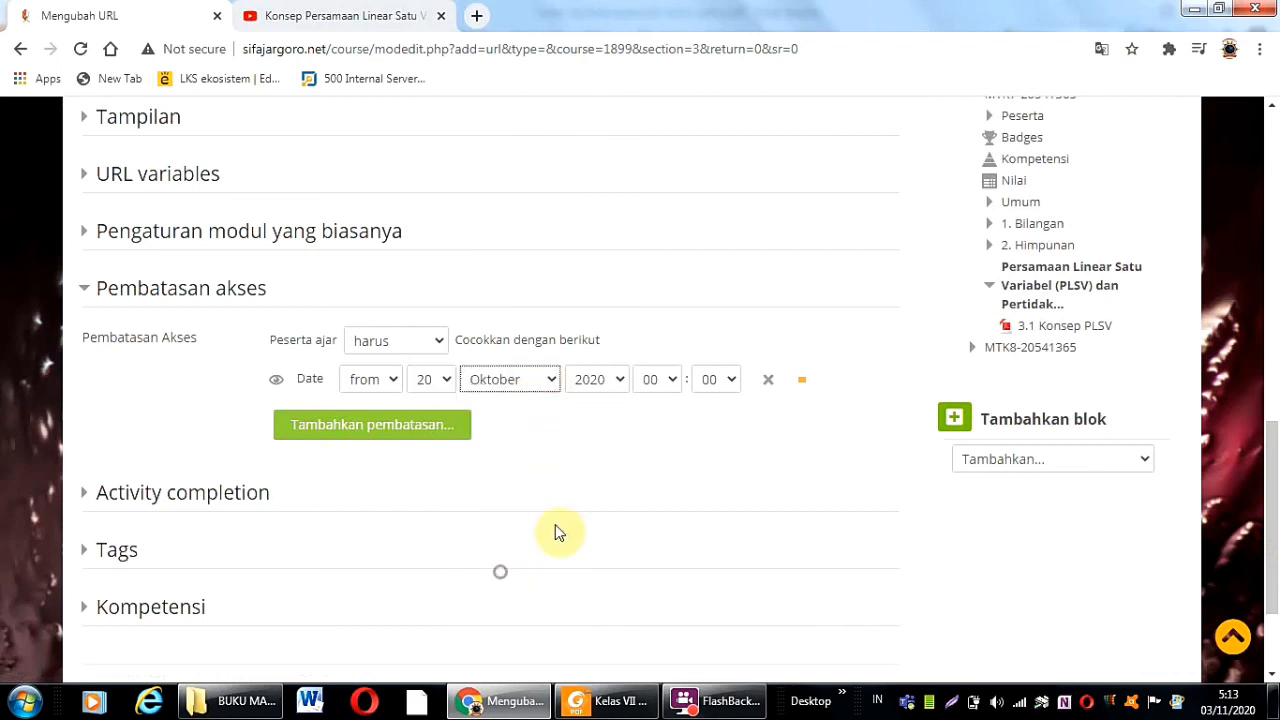
- Add a second Date restriction allowing access to the video resource until 15 November 2020
left_click(416, 431)
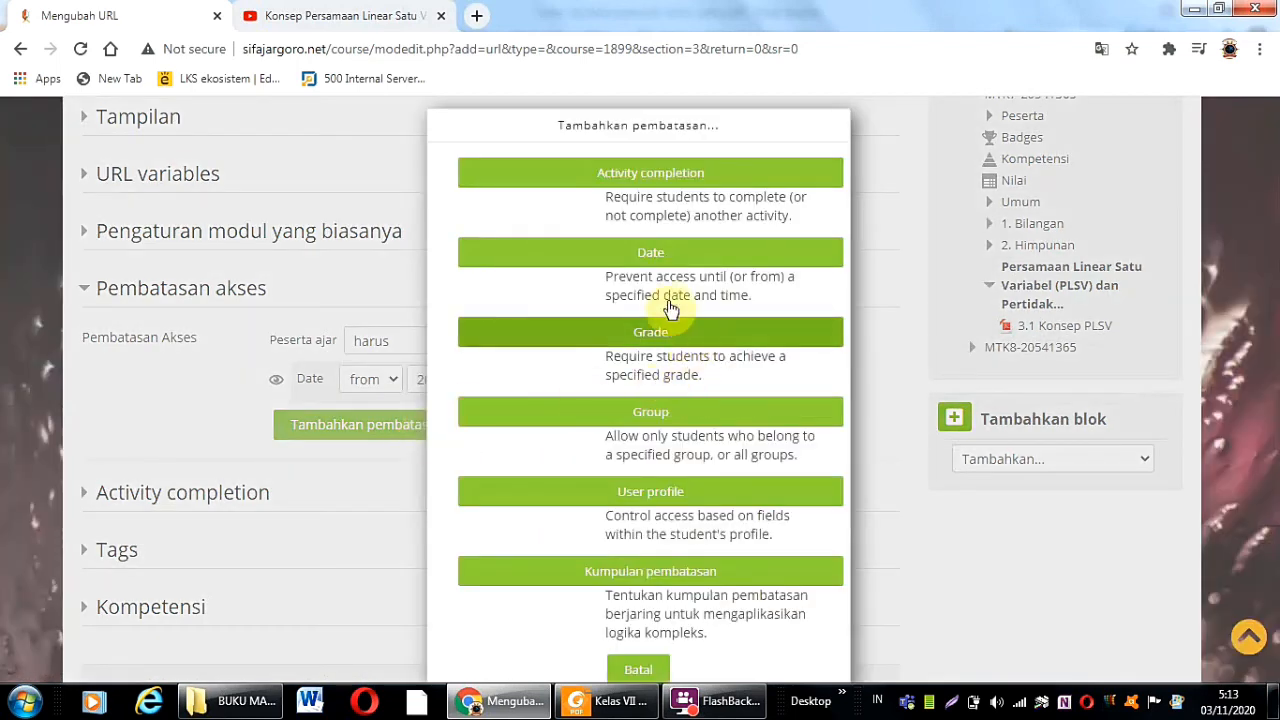
left_click(676, 263)
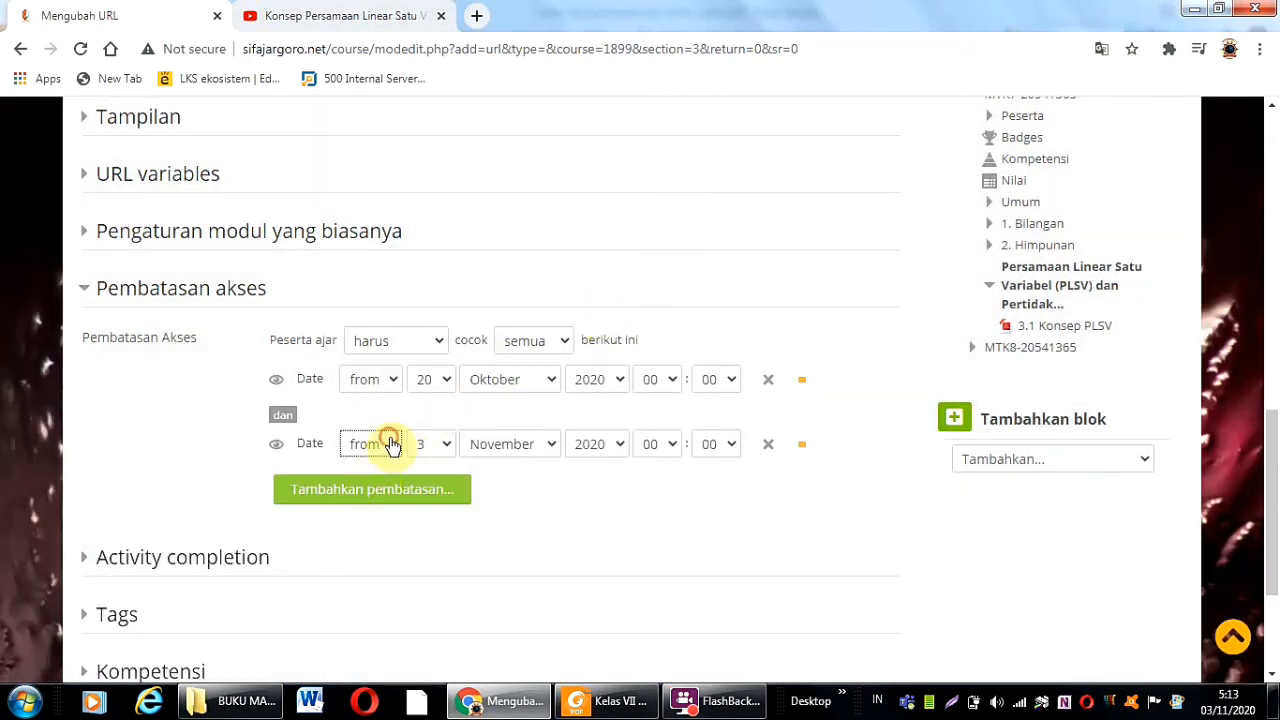
left_click(390, 444)
left_click(365, 488)
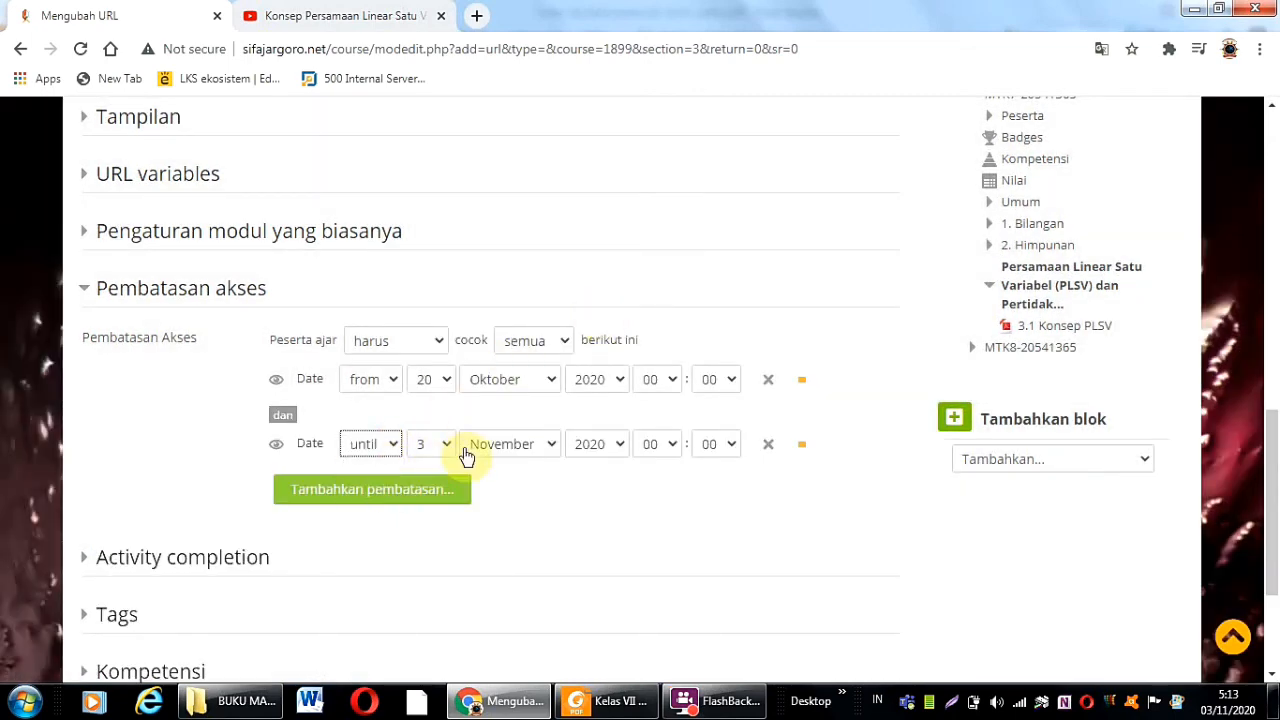
left_click(453, 447)
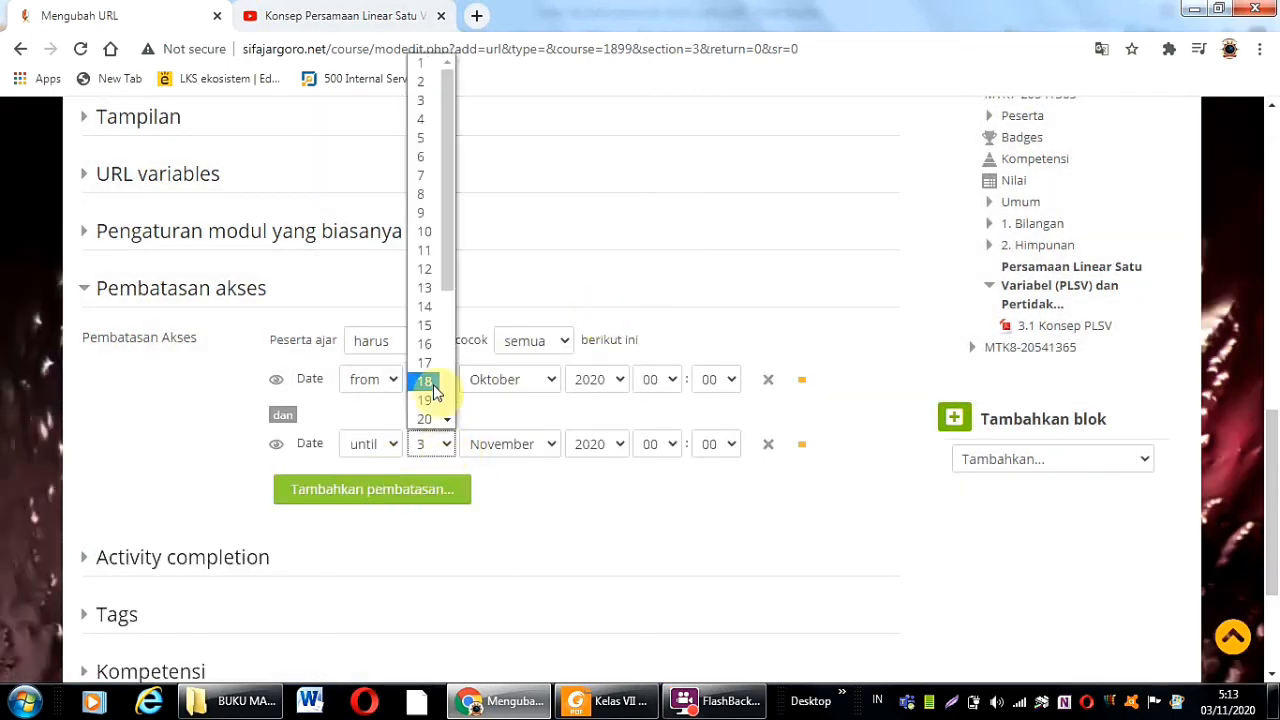
left_click(431, 321)
left_click(543, 448)
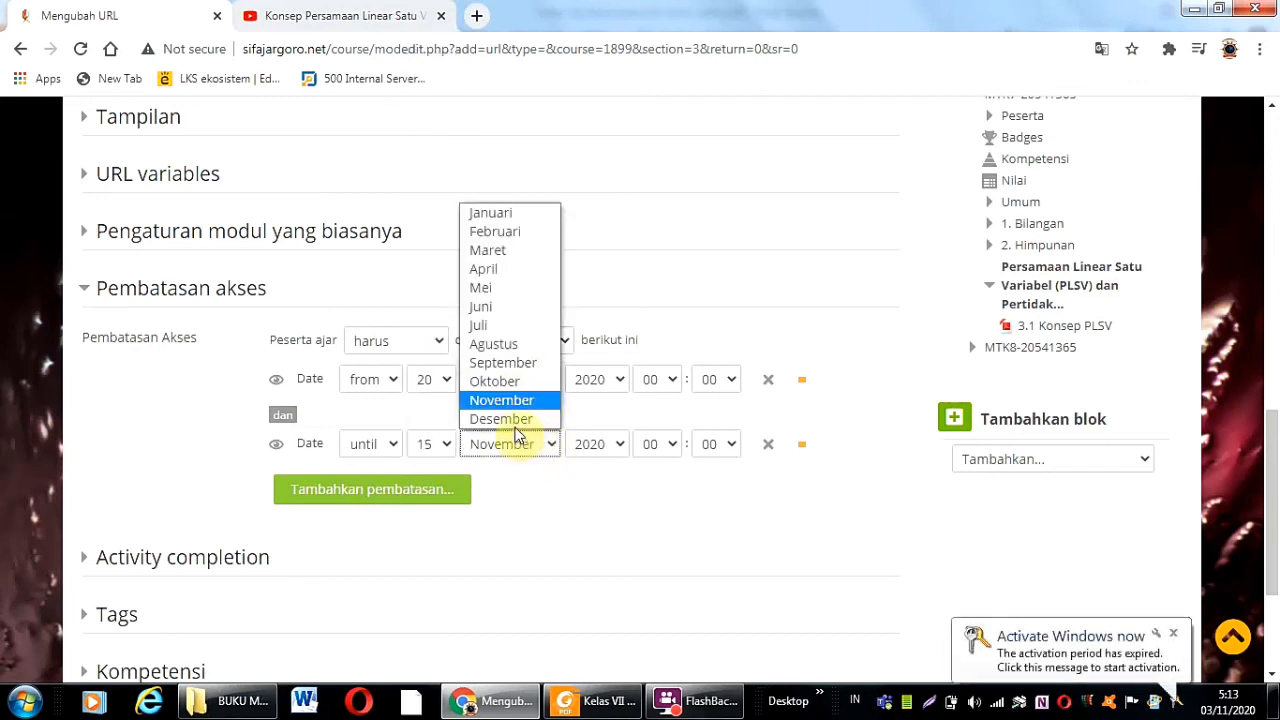
left_click(513, 408)
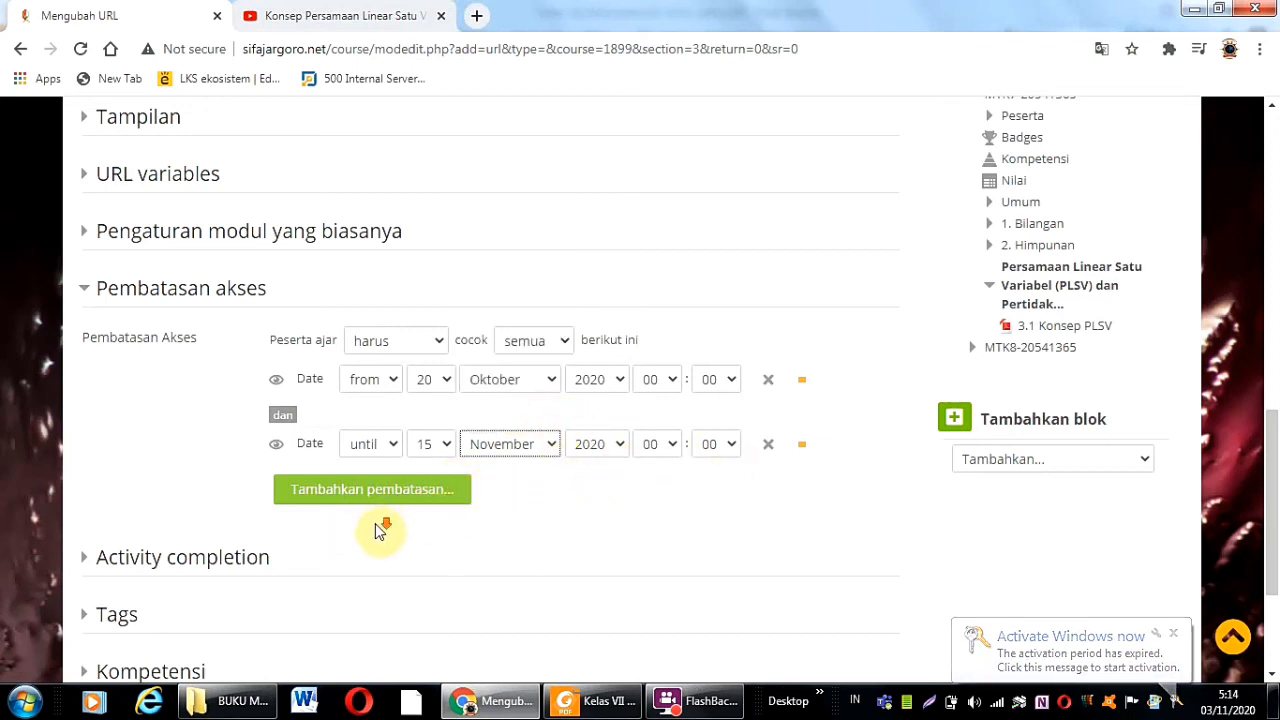
- Save the URL resource, return to the course, and review the PDF and video entries in the PLSV/PtLSV topic
scroll(380, 530, "down", 2)
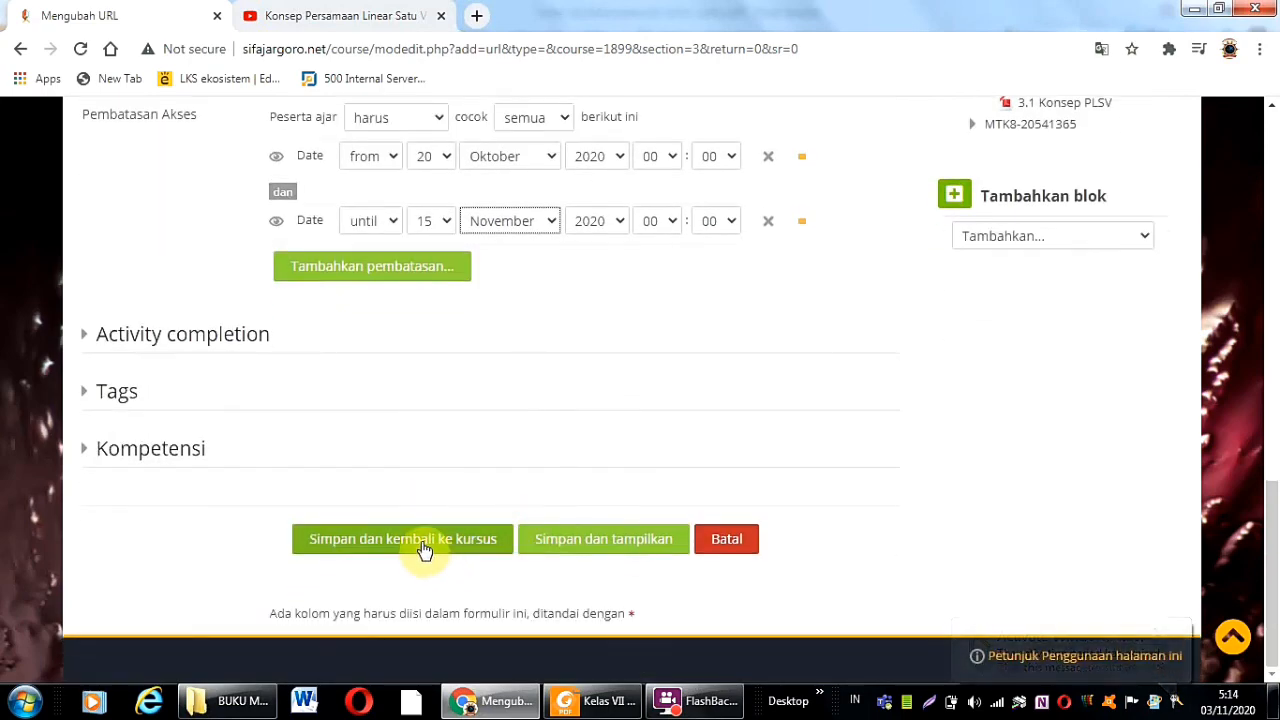
left_click(423, 547)
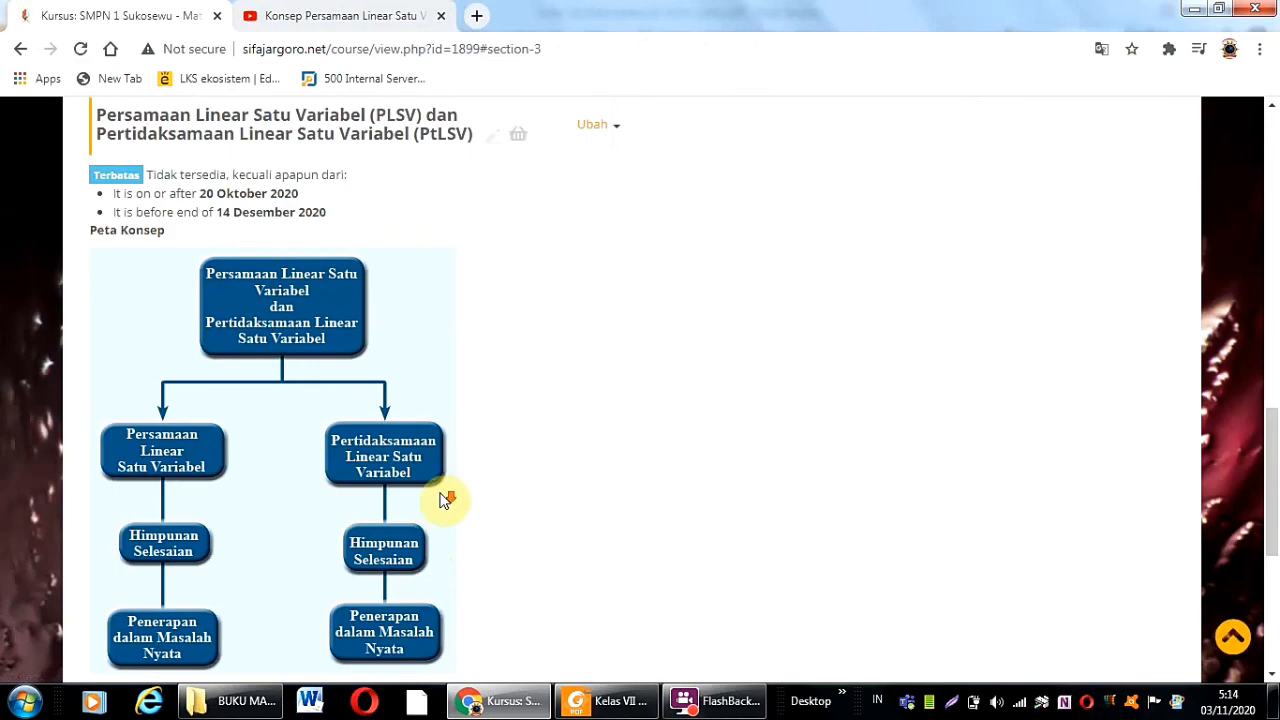
scroll(443, 500, "down", 4)
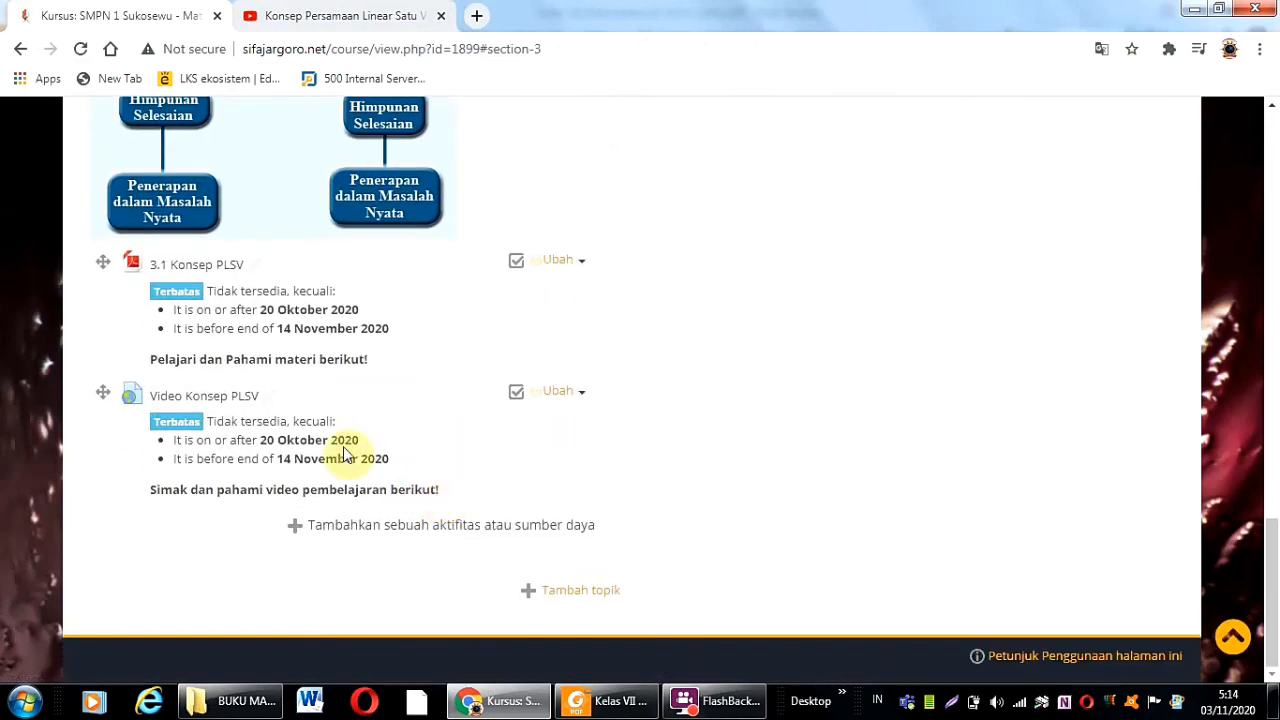
scroll(403, 375, "up", 3)
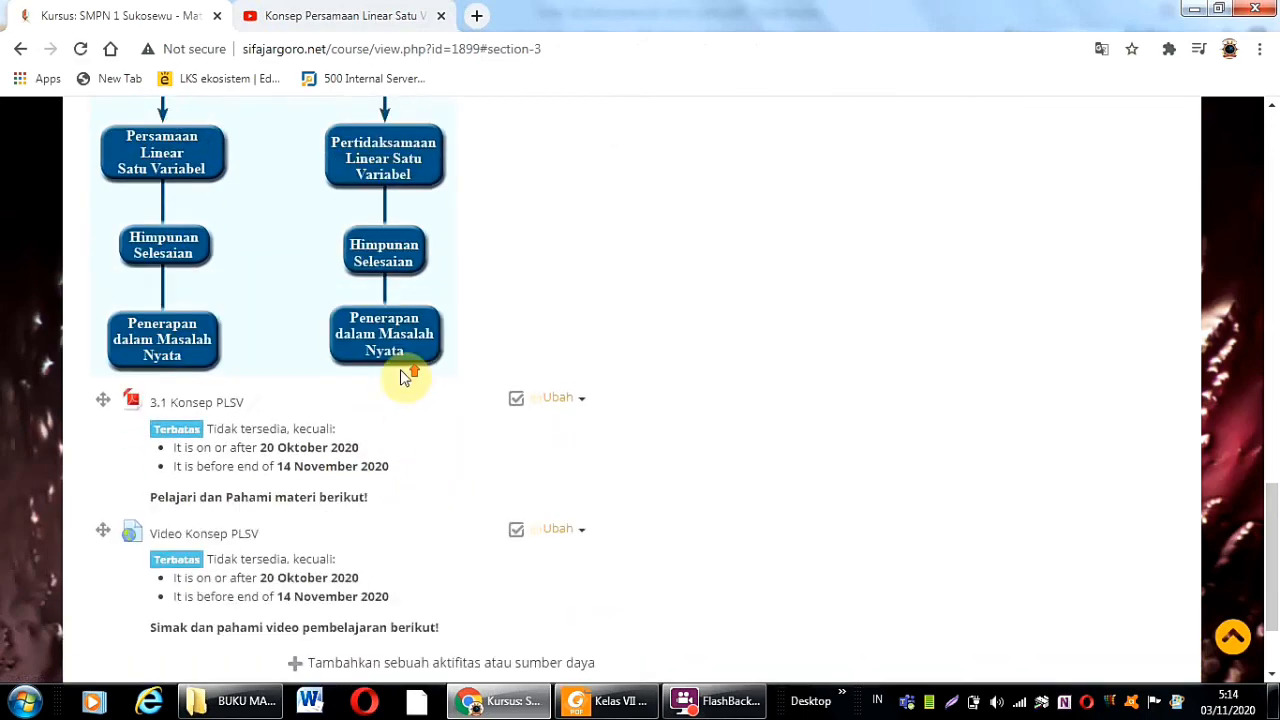
scroll(380, 381, "down", 3)
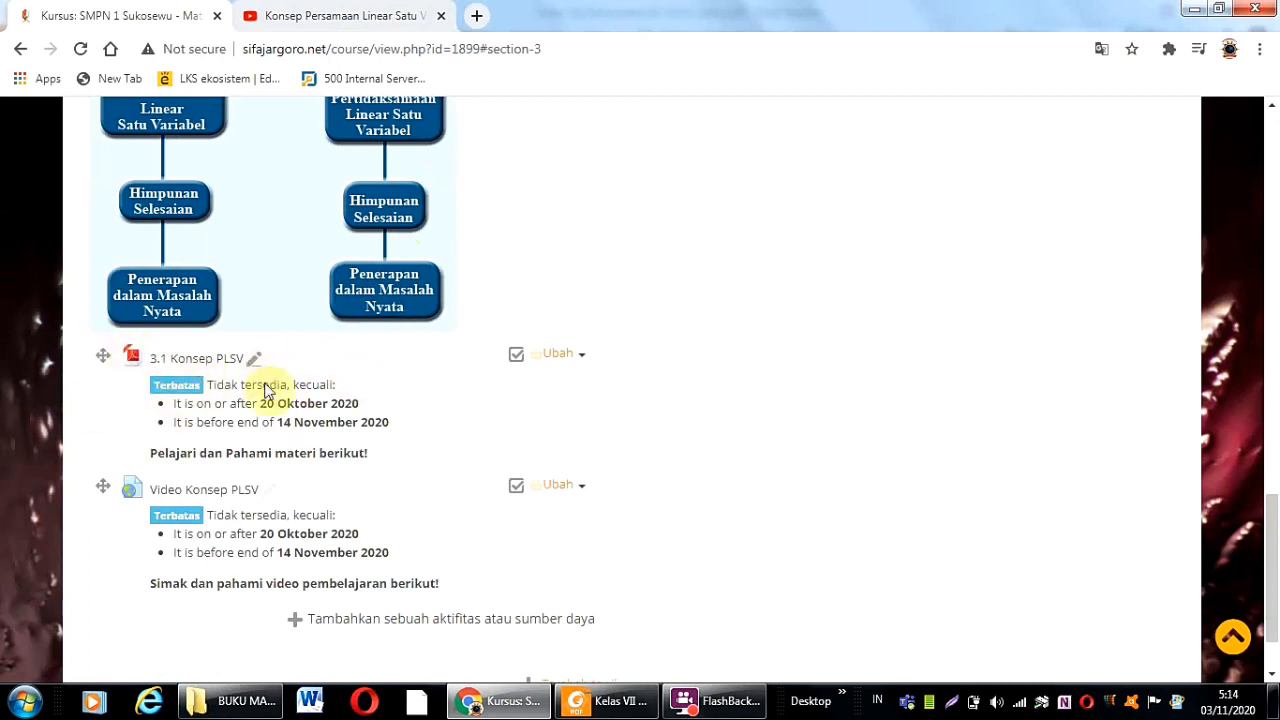
scroll(262, 497, "down", 1)
scroll(262, 497, "down", 2)
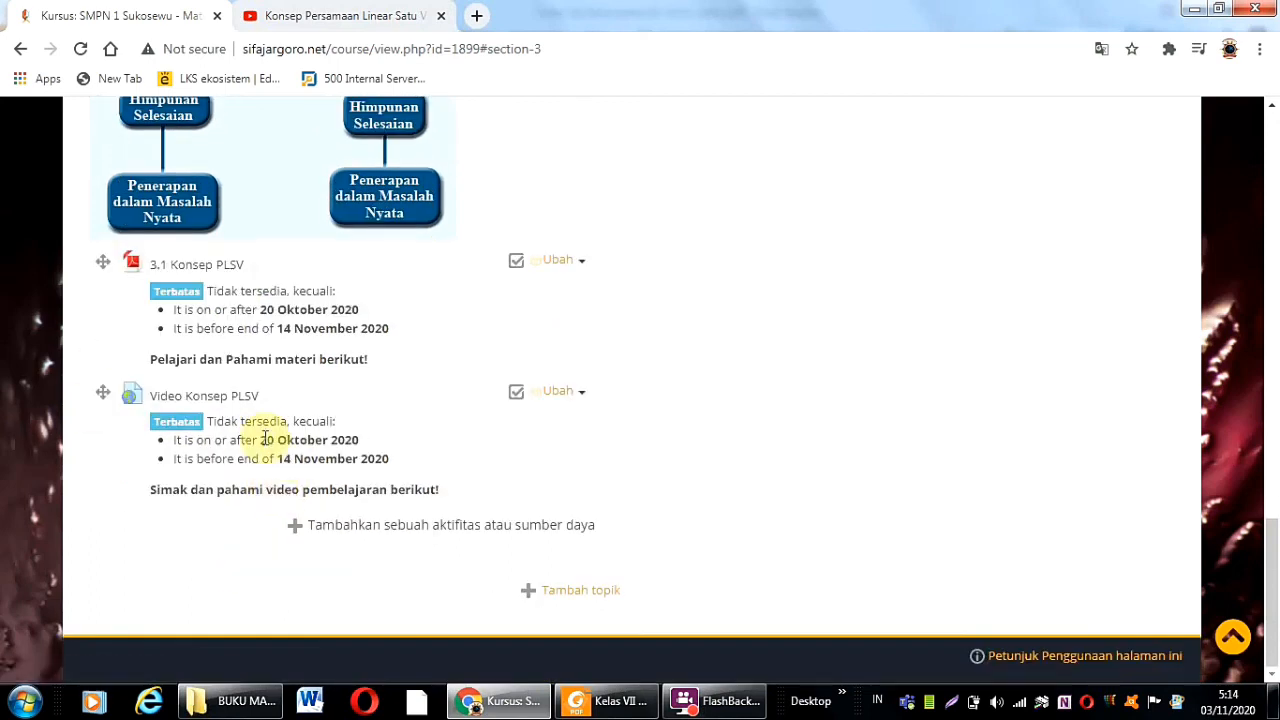